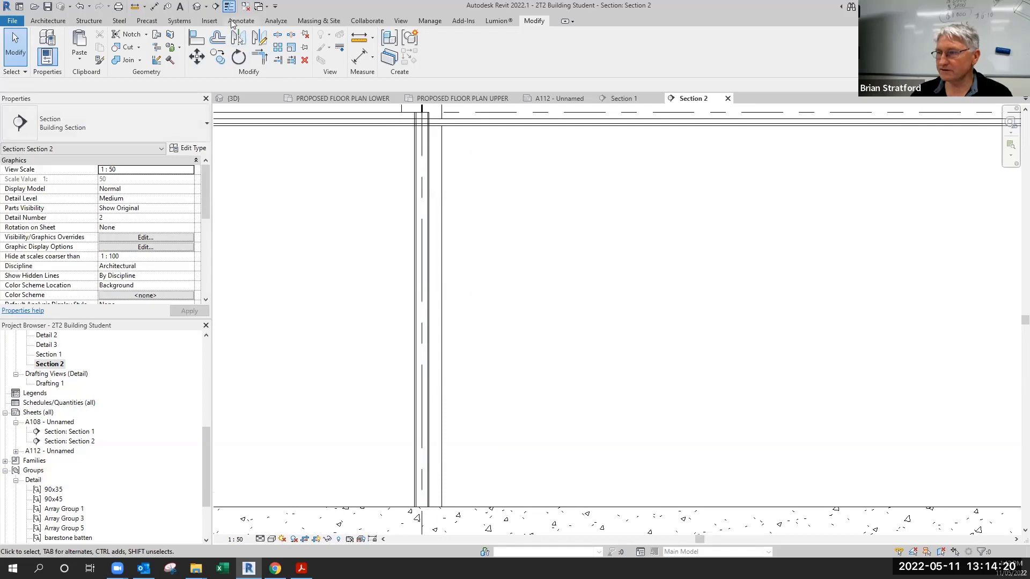
Step: Examine the base of the stud wall where it meets the concrete slab, comparing thin lines with true line weights
click(229, 6)
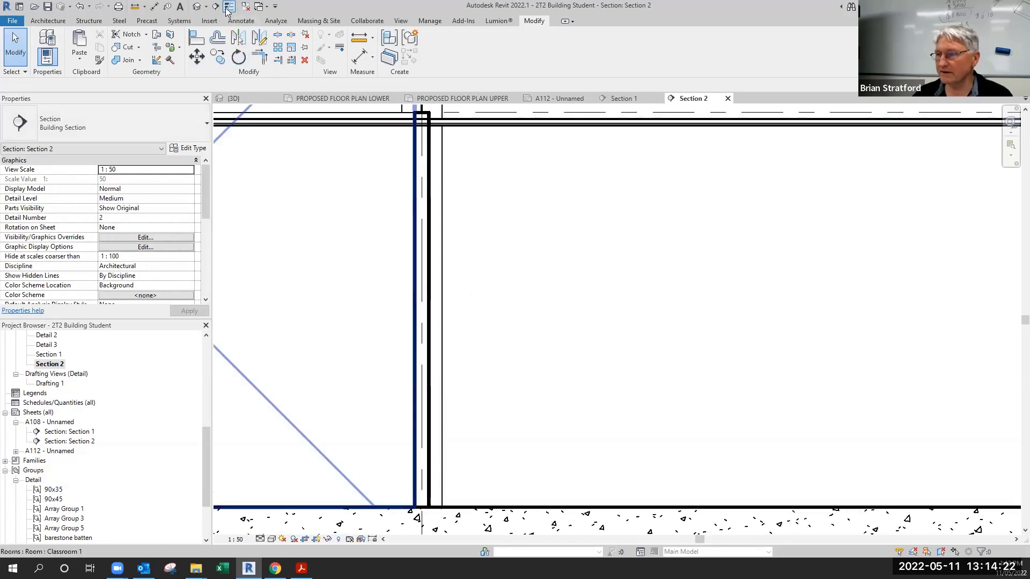
click(229, 6)
scroll(391, 429, down, 3)
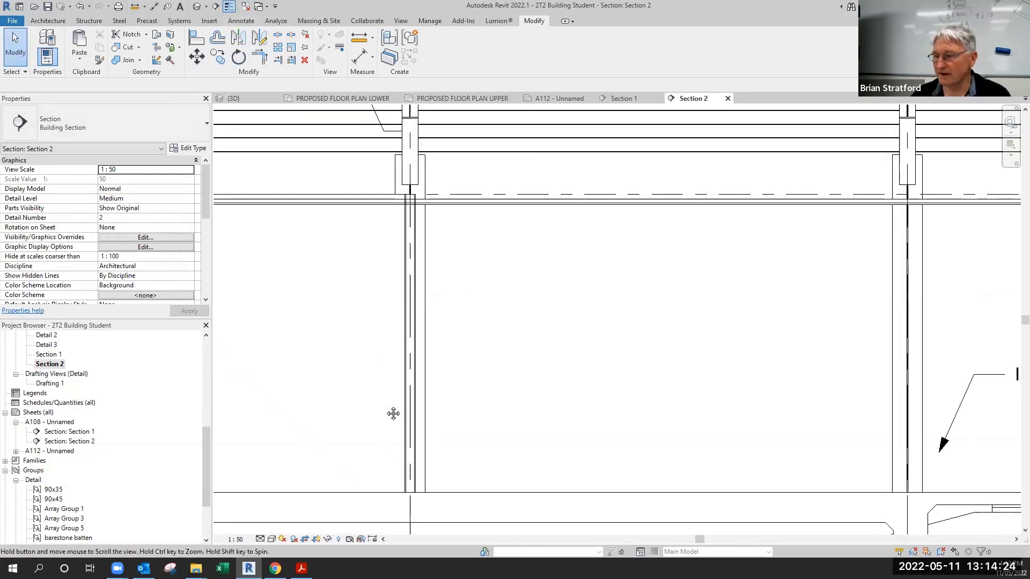
scroll(453, 448, up, 4)
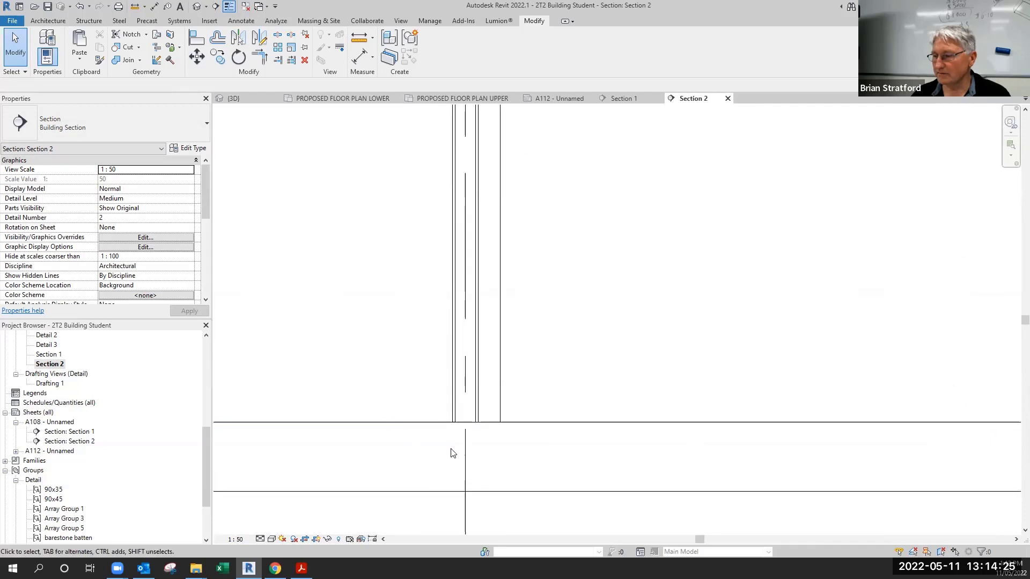
click(474, 400)
click(511, 397)
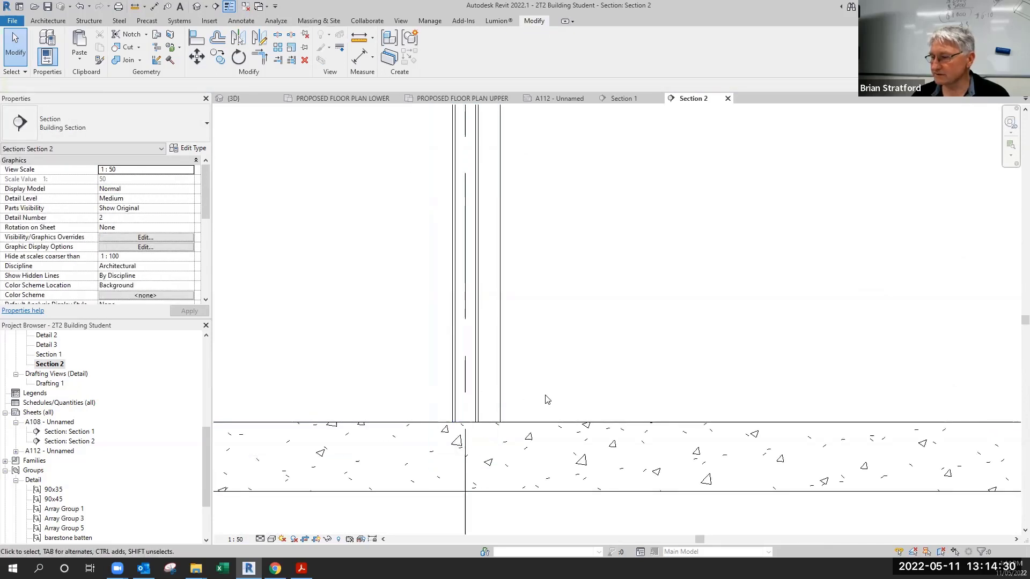
scroll(545, 402, down, 2)
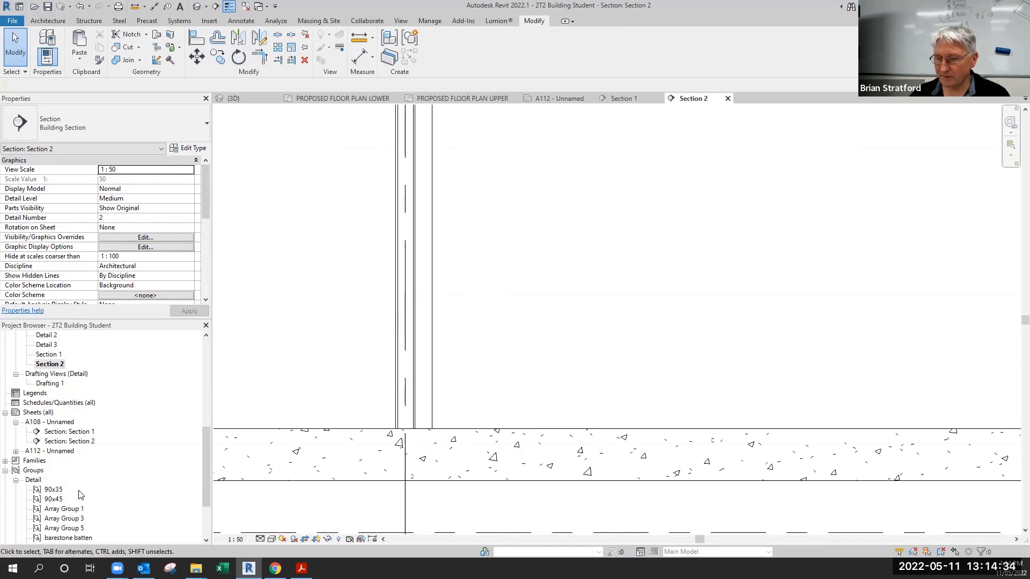
Step: Place one instance of the 90x45 detail group in the empty area beside the stud wall, above the slab
scroll(81, 494, down, 2)
click(54, 452)
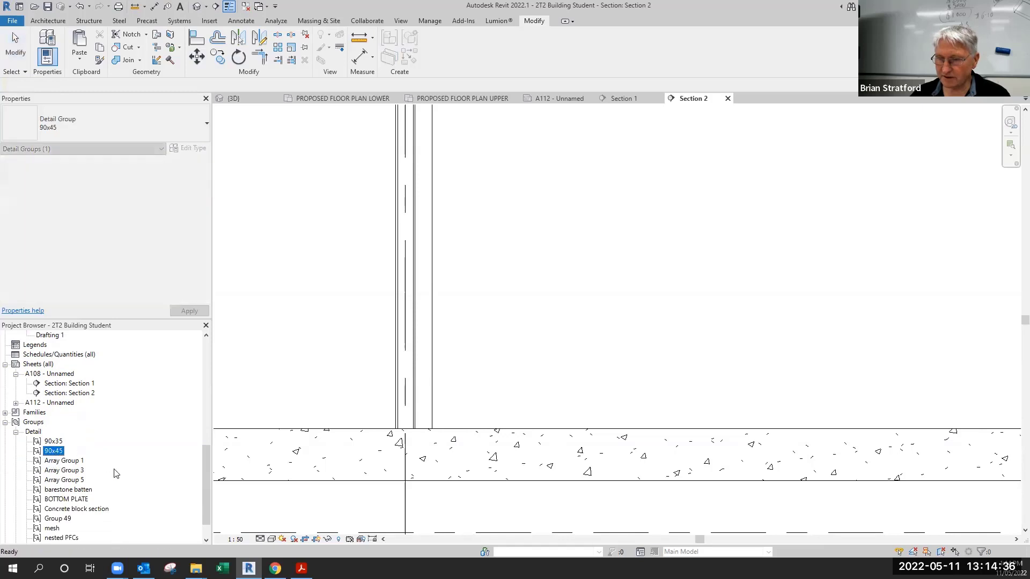
drag(283, 375, 283, 376)
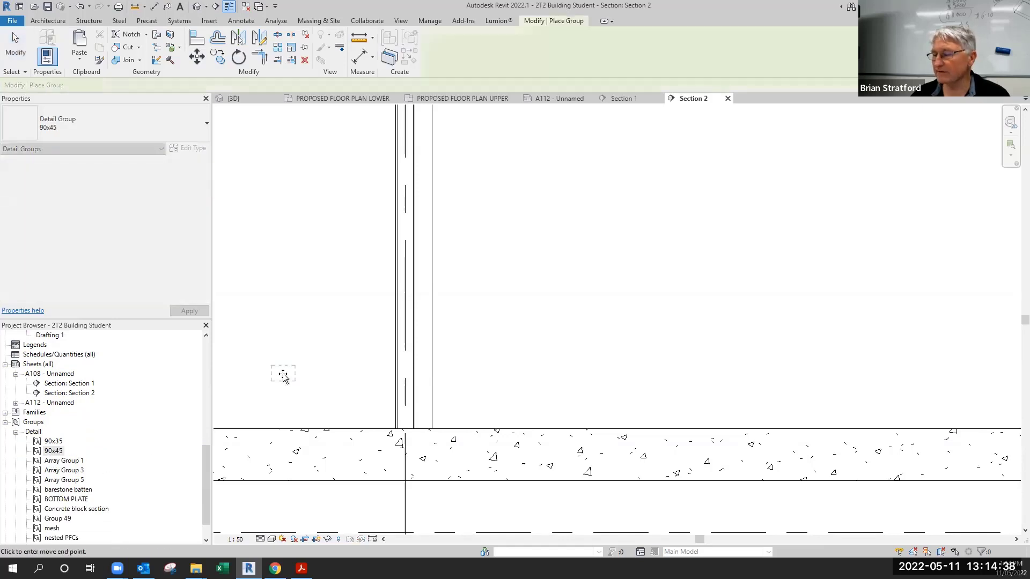
click(294, 402)
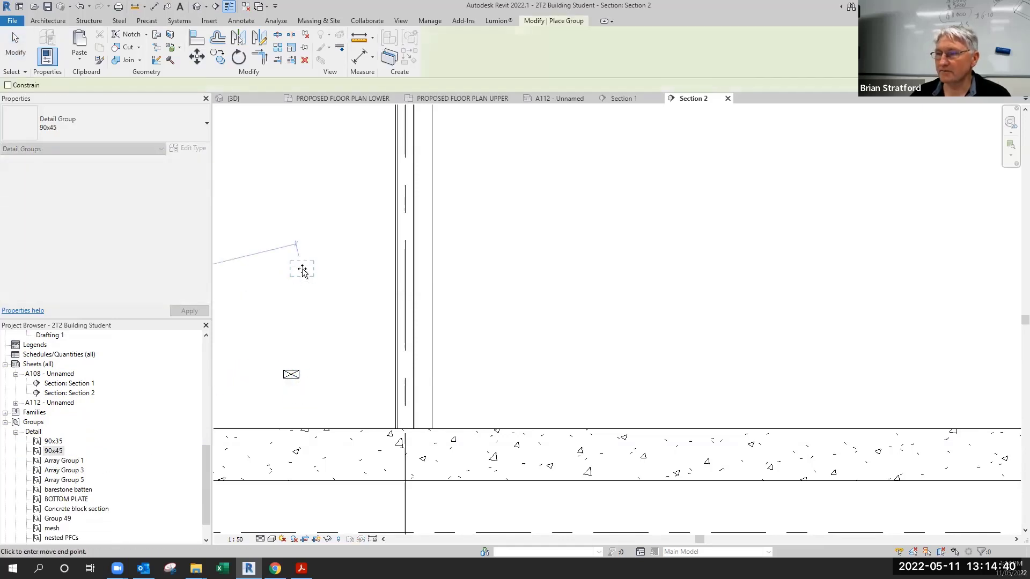
click(14, 52)
Step: Move the placed 90x45 detail group's origin to the lower-left corner of its rectangle
scroll(289, 380, up, 1)
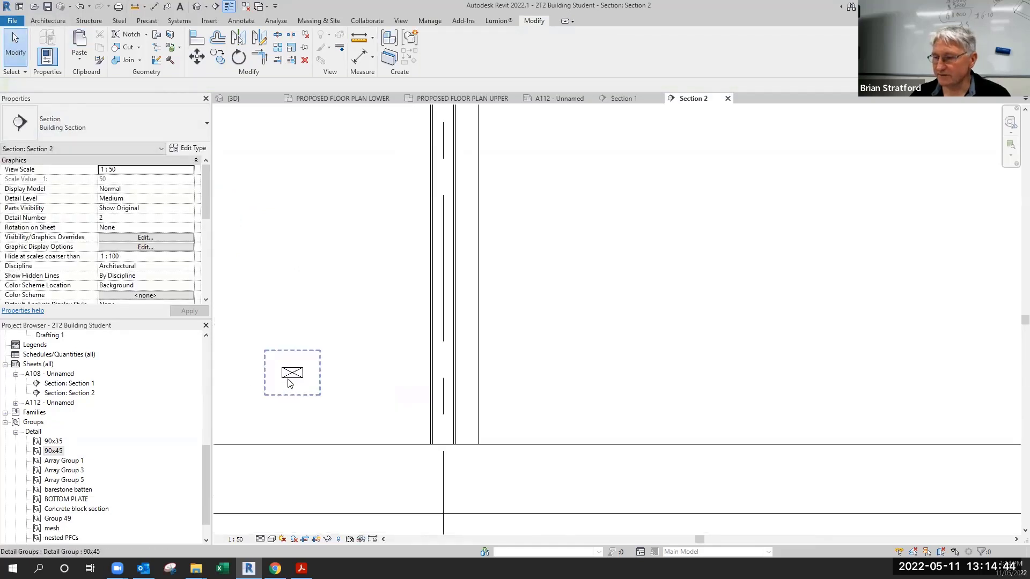
scroll(289, 382, up, 2)
click(289, 378)
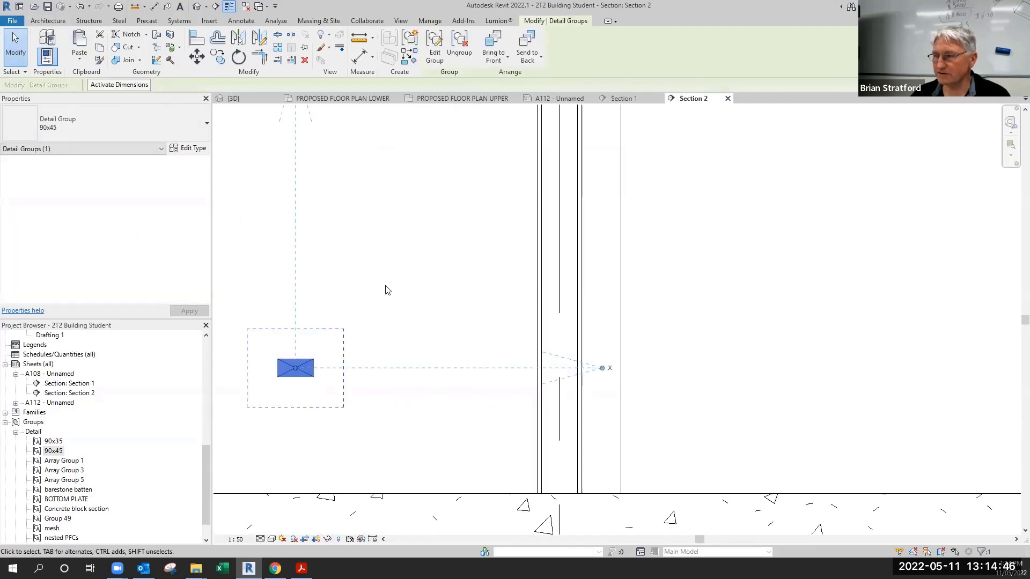
click(405, 294)
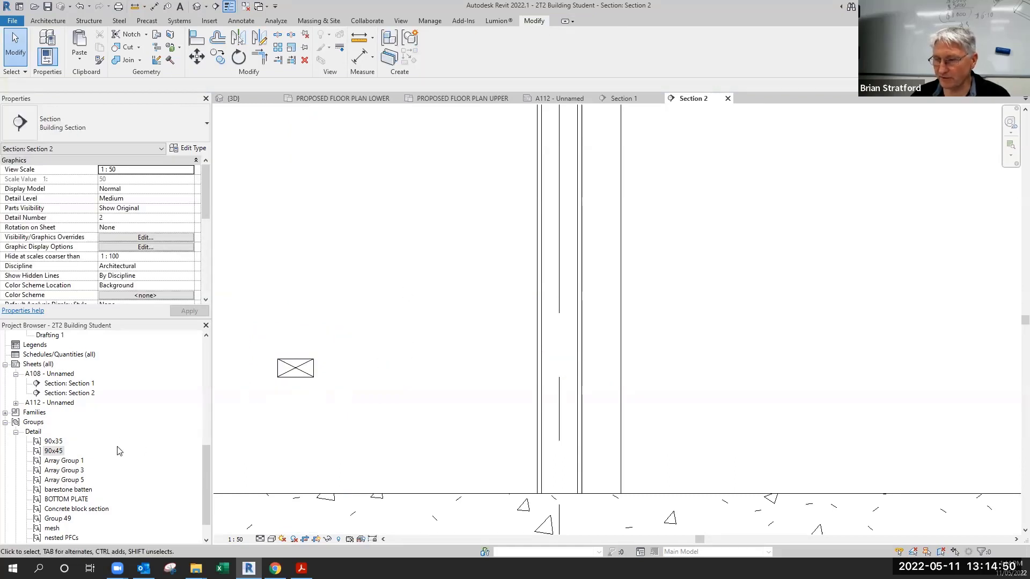
click(34, 424)
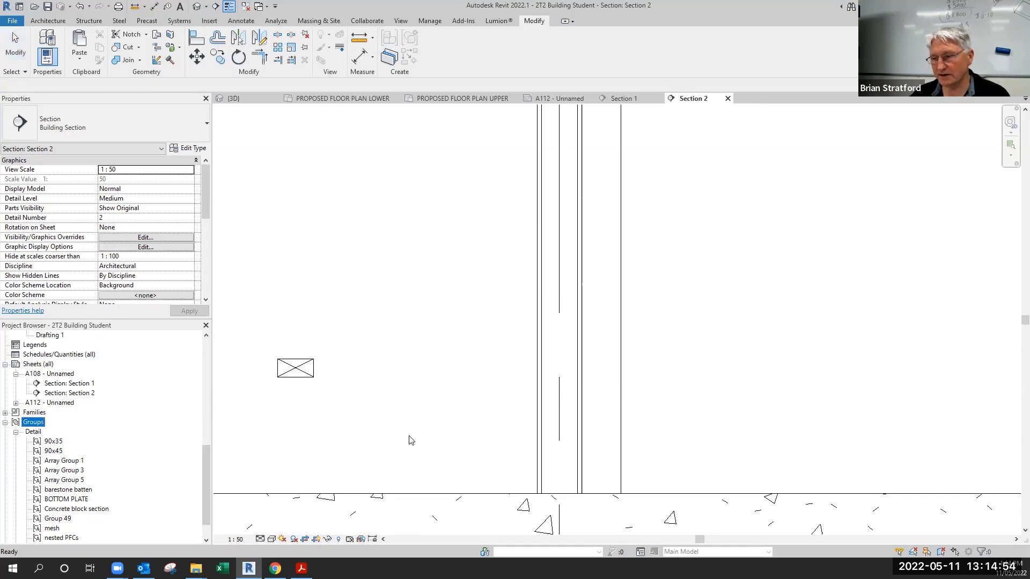
click(309, 377)
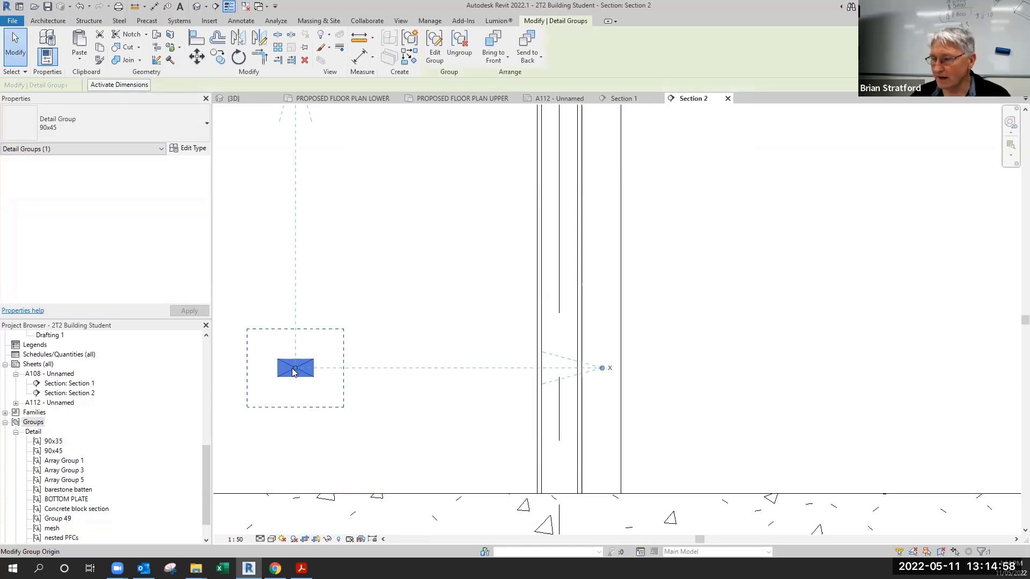
drag(295, 368, 278, 377)
click(290, 427)
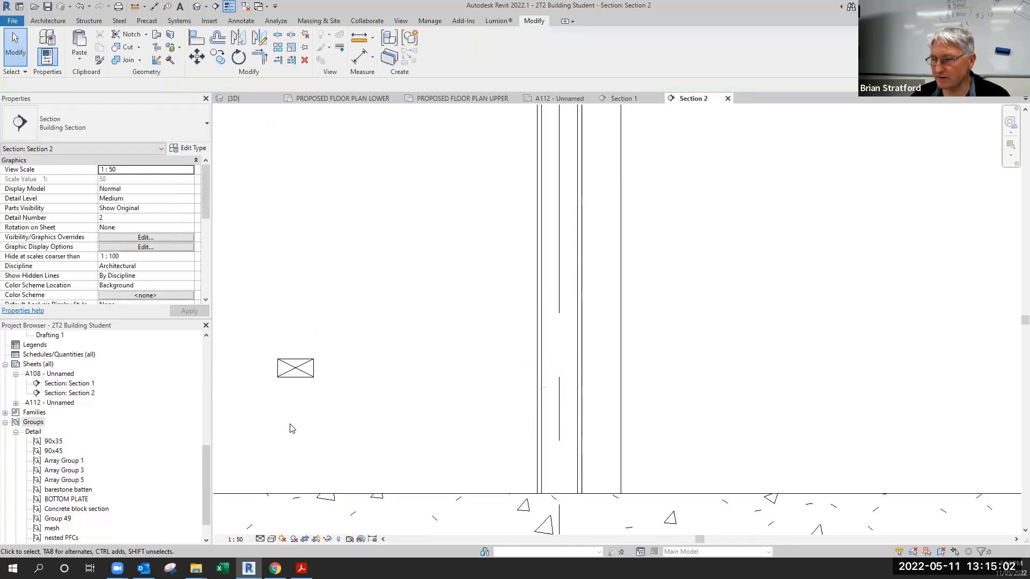
Step: Place the 90x45 detail group on the slab inside the base of the stud wall and delete the loose copy beside it
double_click(47, 453)
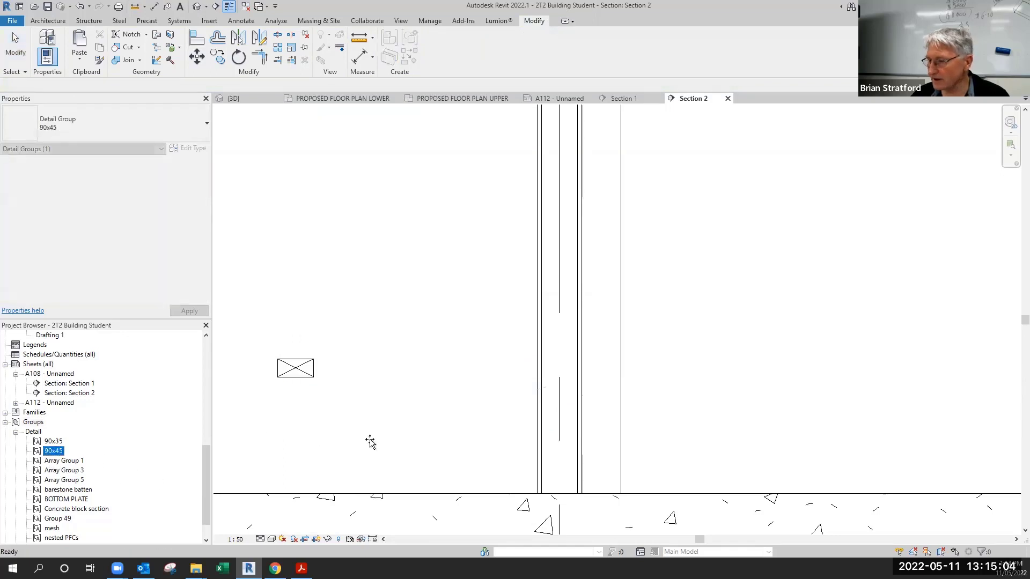
click(542, 494)
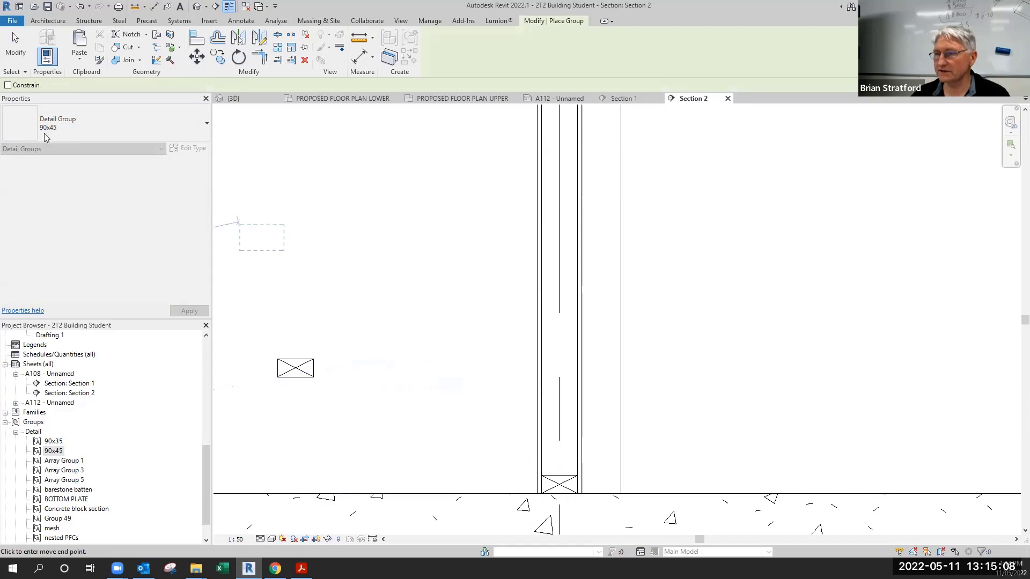
click(15, 47)
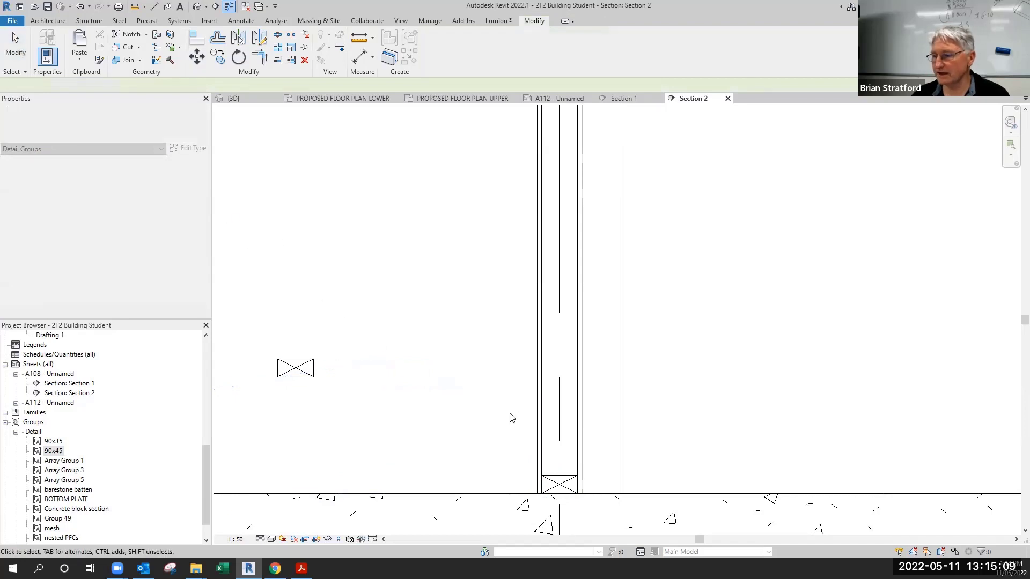
click(302, 377)
key(Delete)
Step: Examine the top of the stud wall at the ceiling and beam, with true line weights displayed
scroll(389, 445, down, 3)
middle_drag(522, 382, 489, 525)
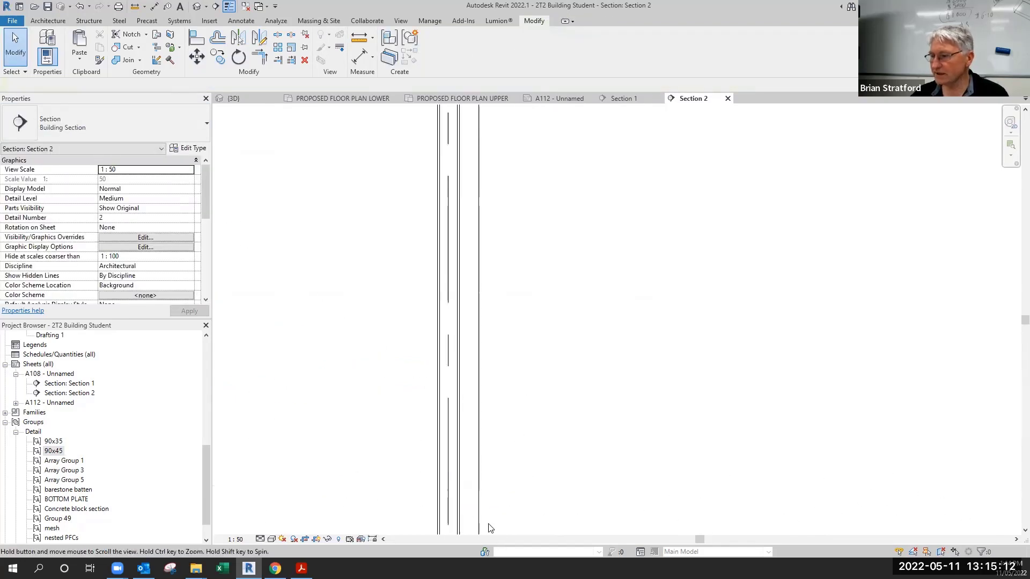
scroll(451, 316, down, 2)
middle_drag(448, 122, 429, 232)
scroll(430, 263, up, 4)
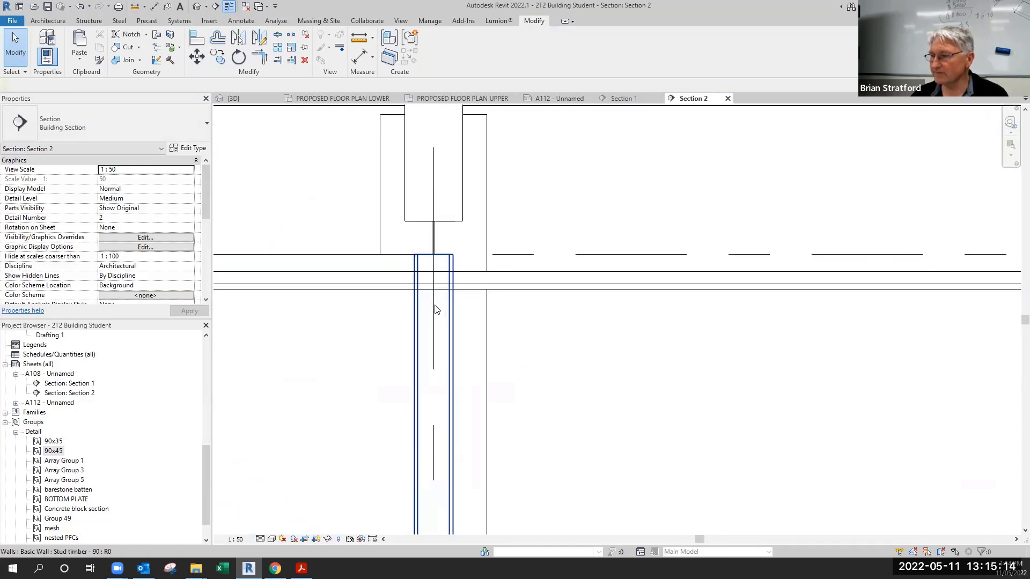
scroll(435, 309, up, 2)
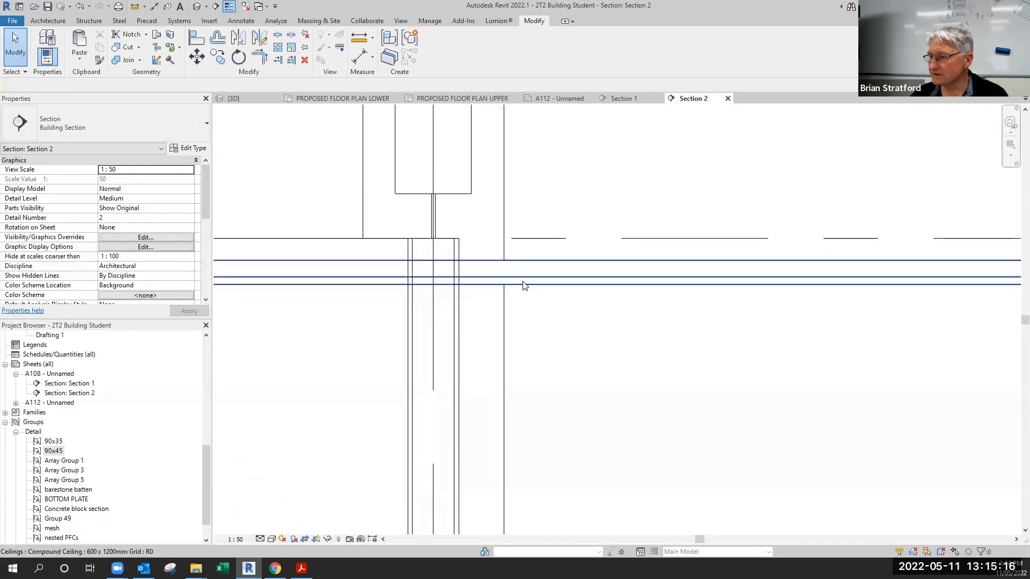
scroll(388, 325, down, 2)
middle_drag(391, 329, 425, 402)
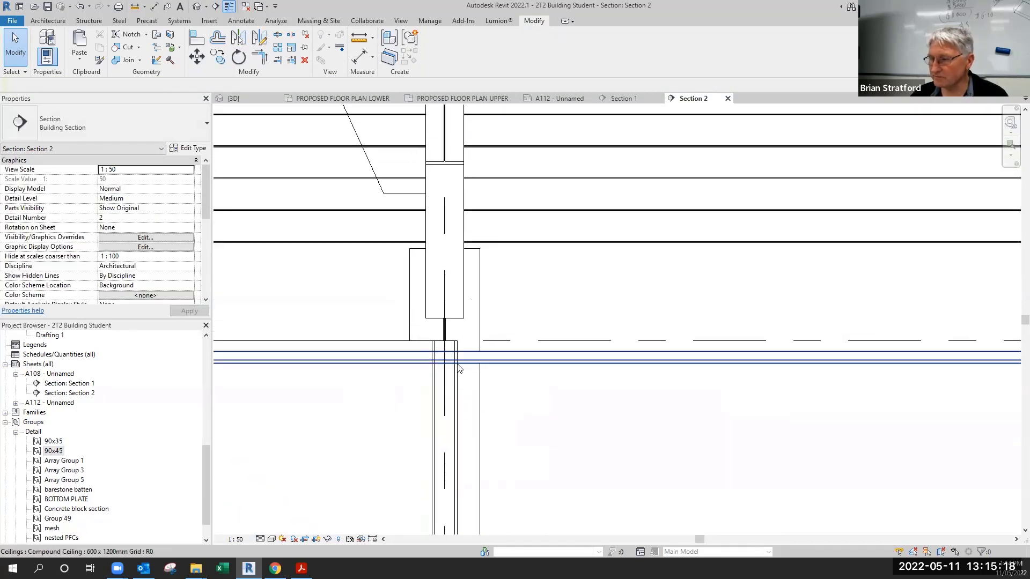
scroll(458, 368, up, 2)
click(229, 7)
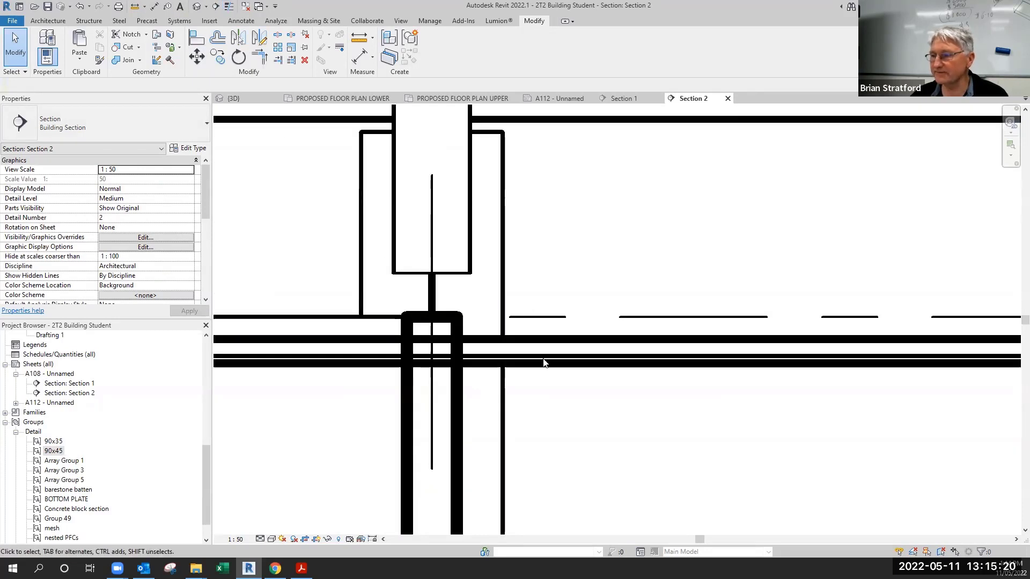
Step: Place the 90x35 detail group at the head of the stud wall, aligned to the framing's inner edge and the ceiling height level
scroll(514, 376, down, 2)
drag(53, 441, 340, 425)
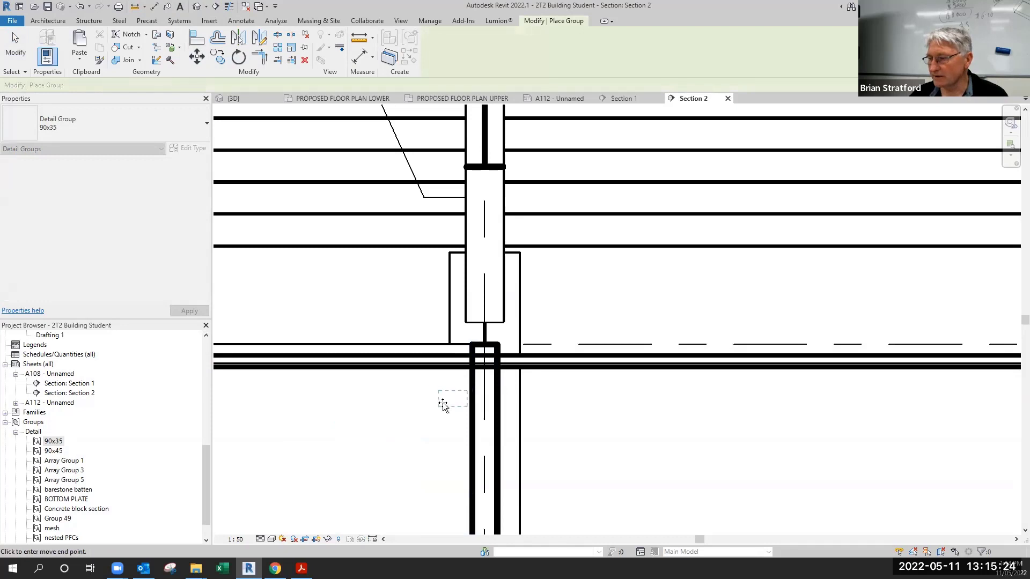
scroll(484, 349, up, 2)
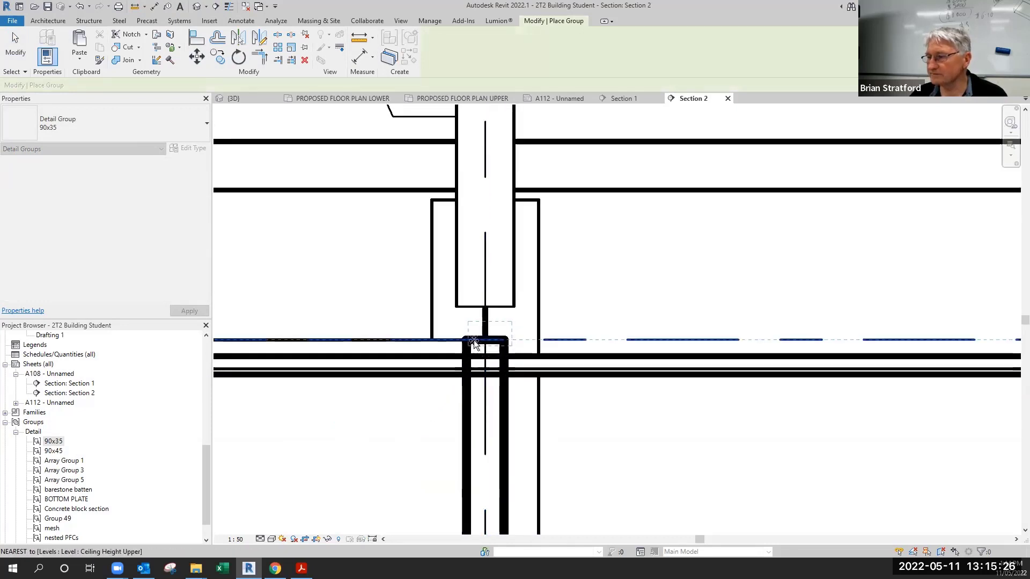
click(468, 341)
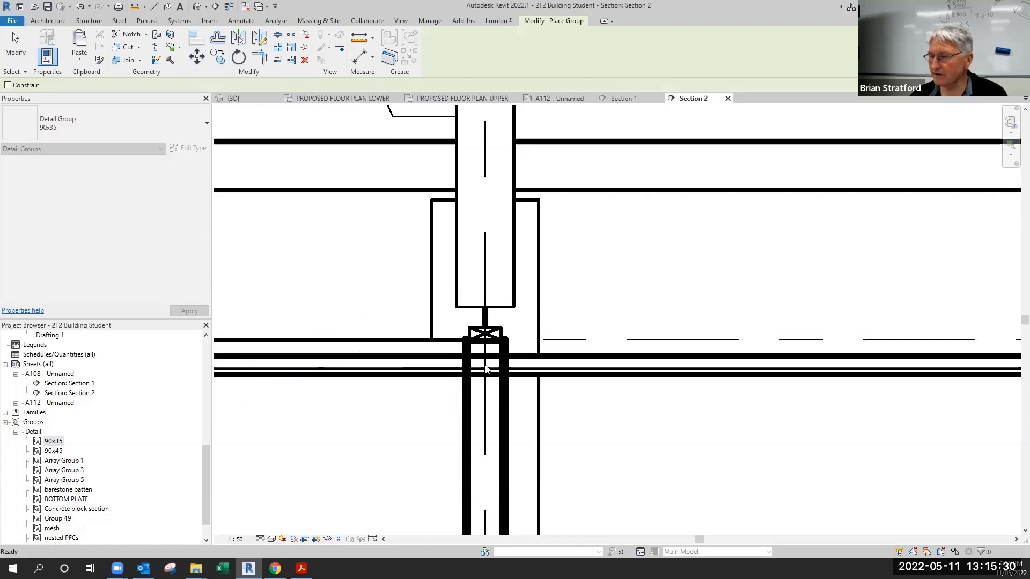
key(Escape)
key(Escape)
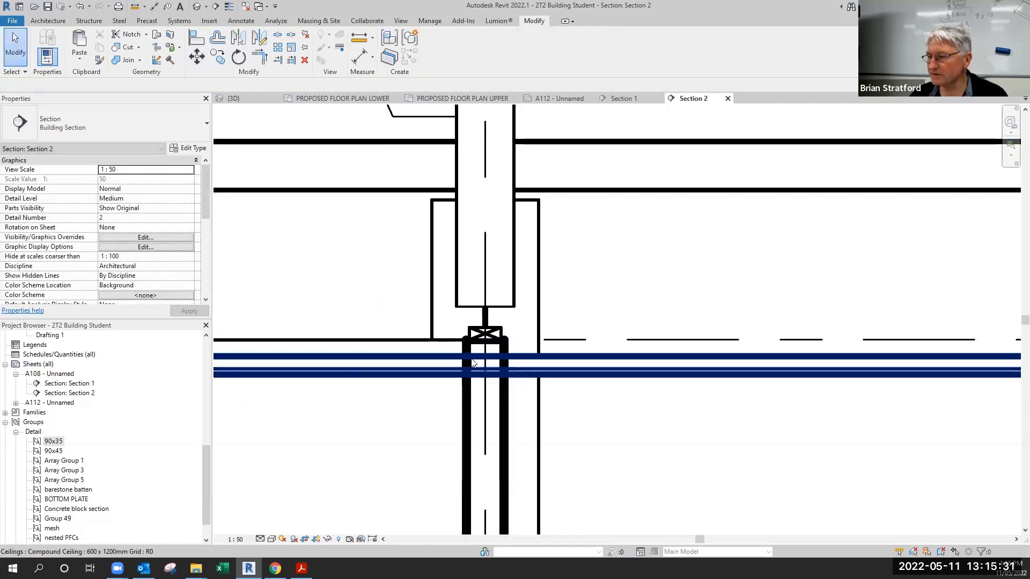
Step: With thin lines on, mirror the 90x35 detail group about the wall's top edge without keeping a copy, so it sits inside the wall
click(230, 7)
scroll(529, 359, up, 2)
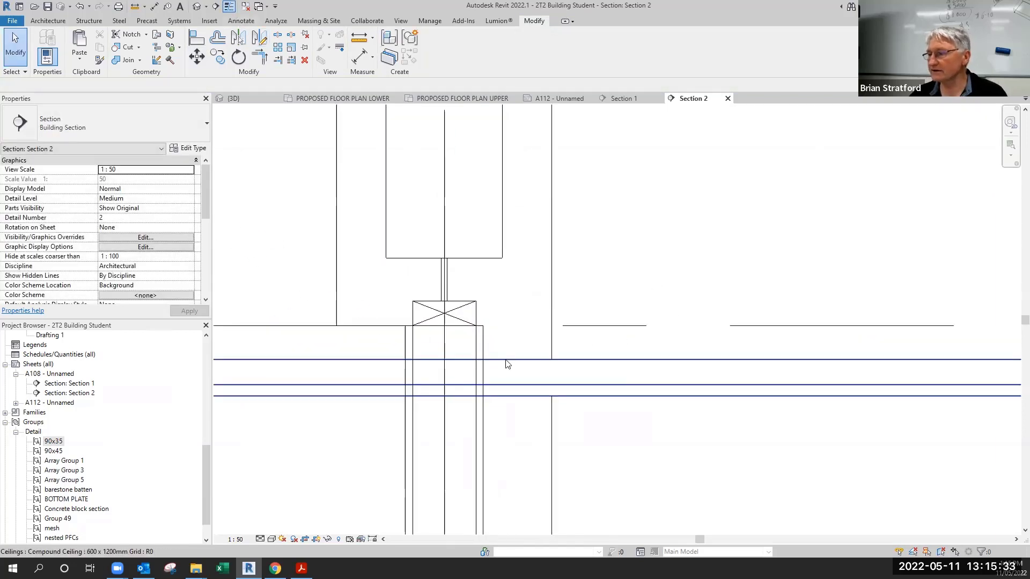
click(466, 325)
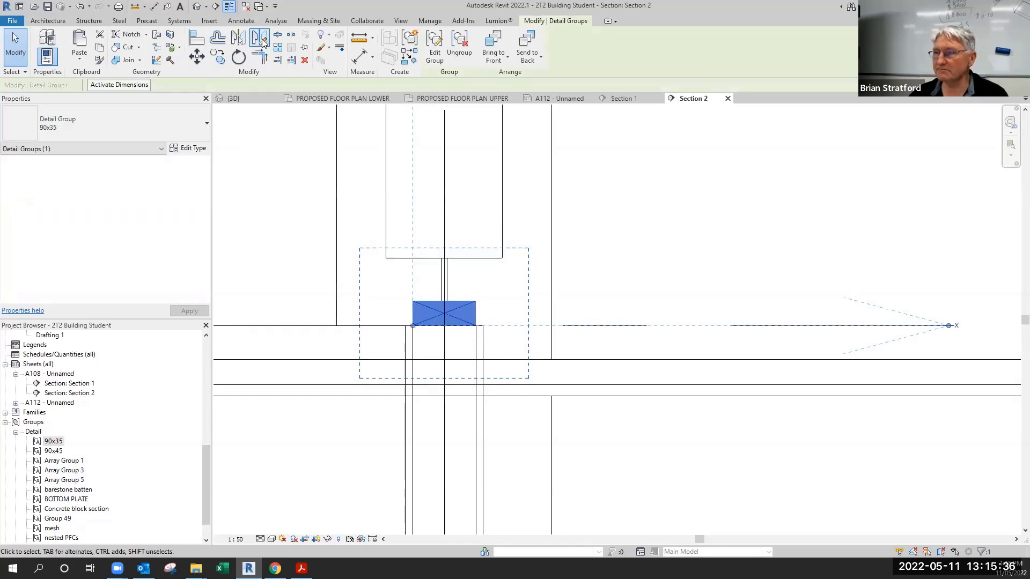
click(240, 38)
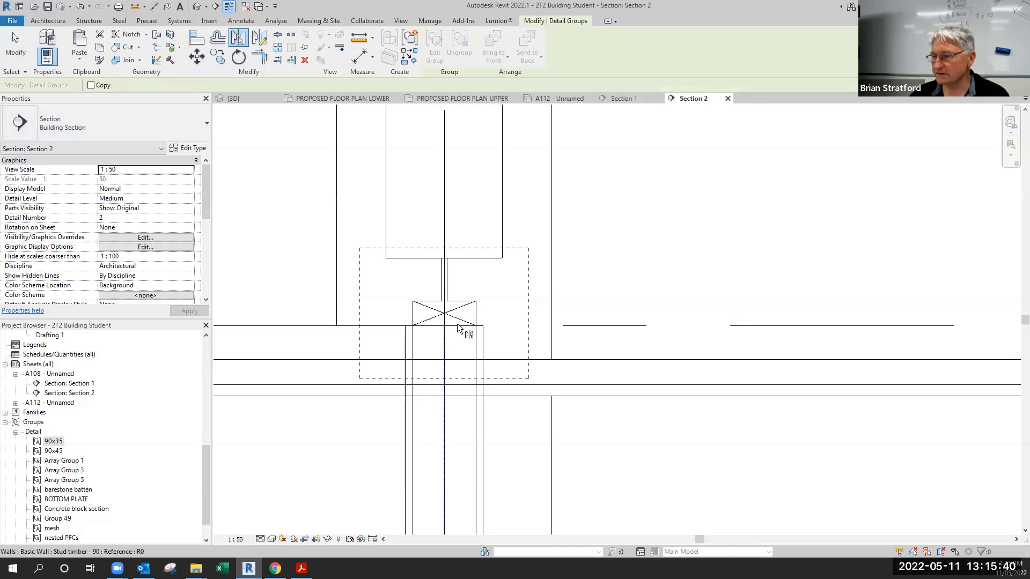
click(301, 326)
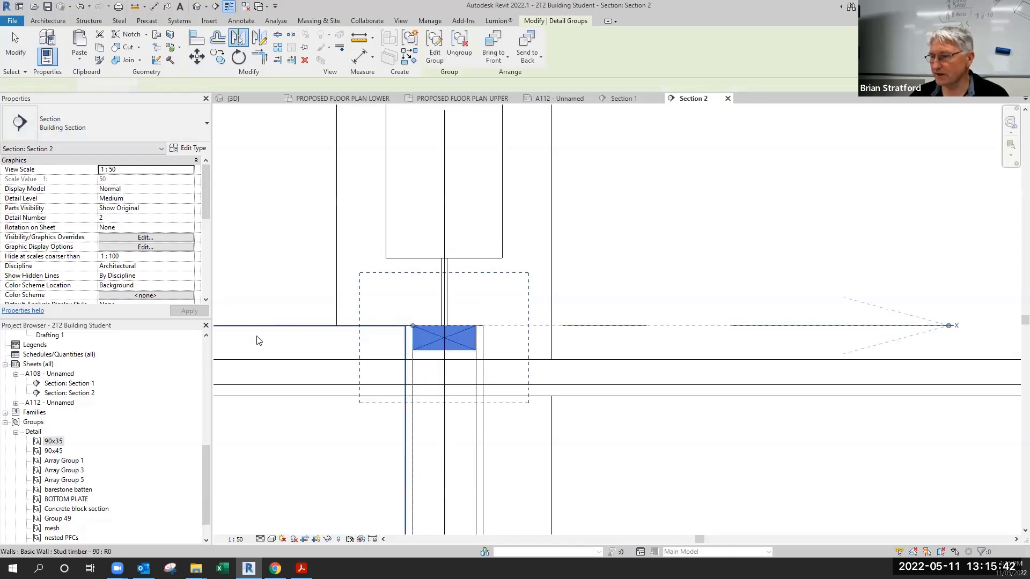
click(495, 433)
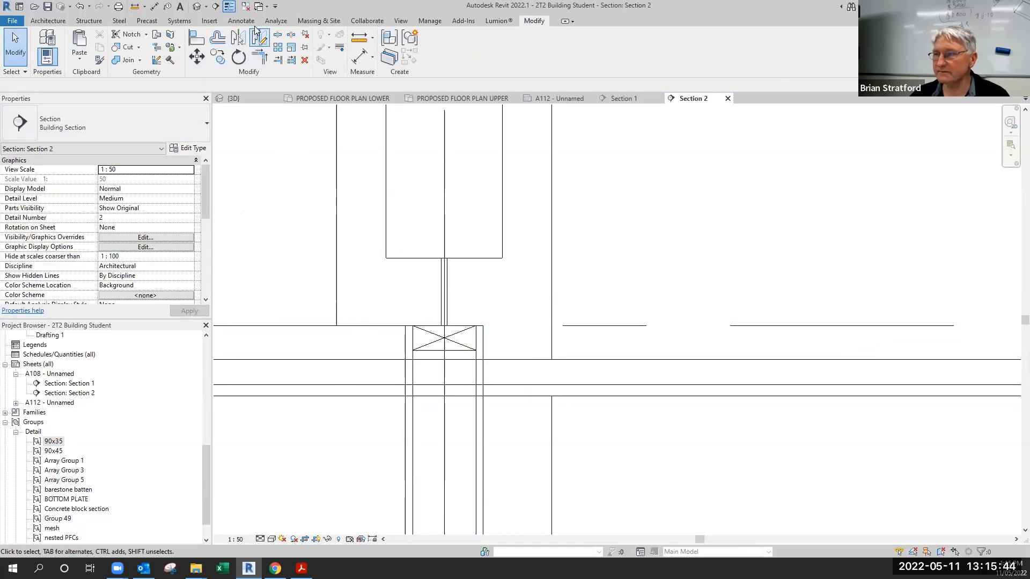
Step: Display true line weights and examine the 90x45 plate at the base of the stud wall
click(230, 7)
scroll(526, 429, down, 4)
middle_drag(621, 437, 320, 170)
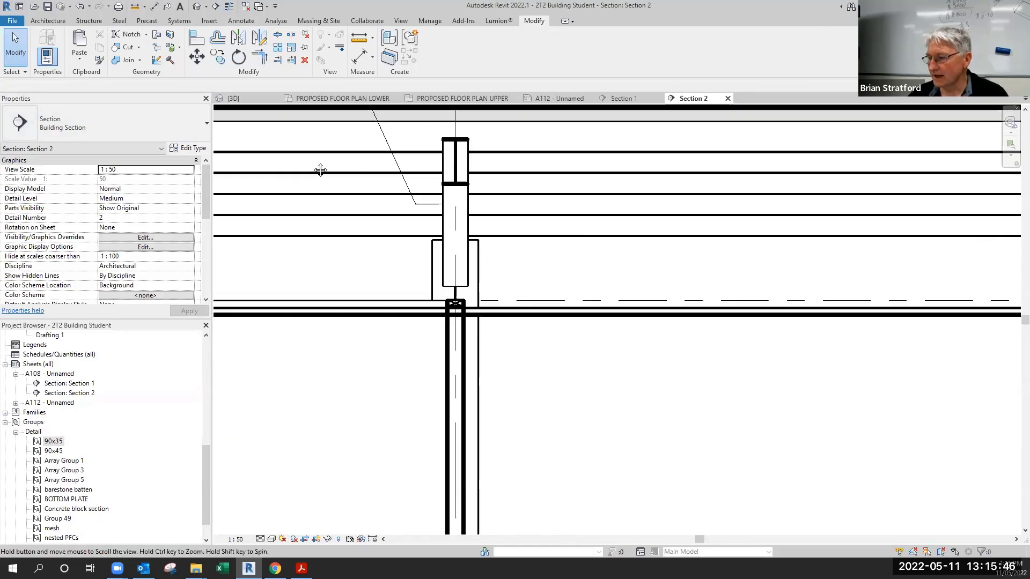
middle_drag(360, 373, 514, 236)
scroll(515, 236, down, 3)
scroll(488, 312, up, 7)
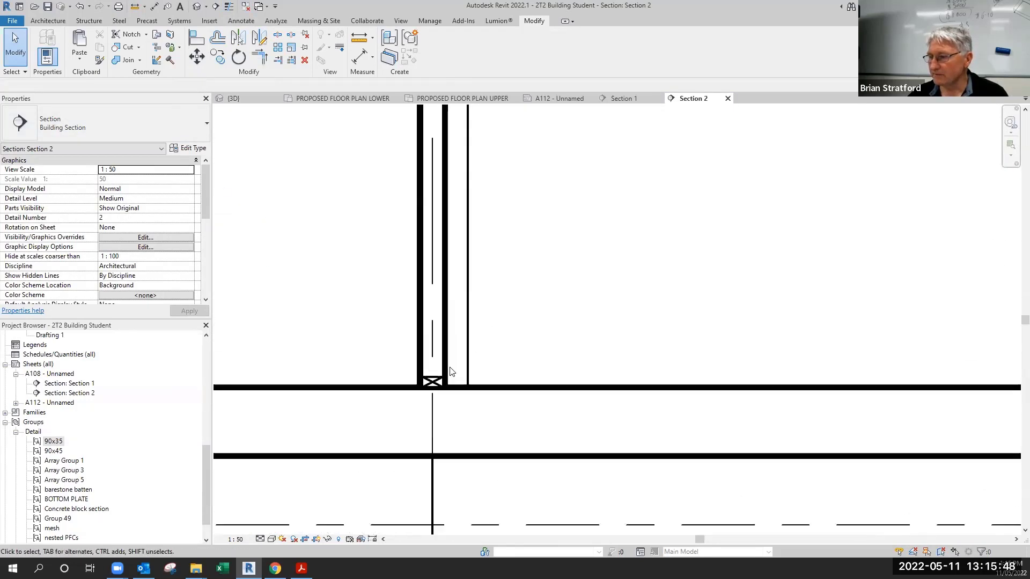
scroll(451, 373, up, 2)
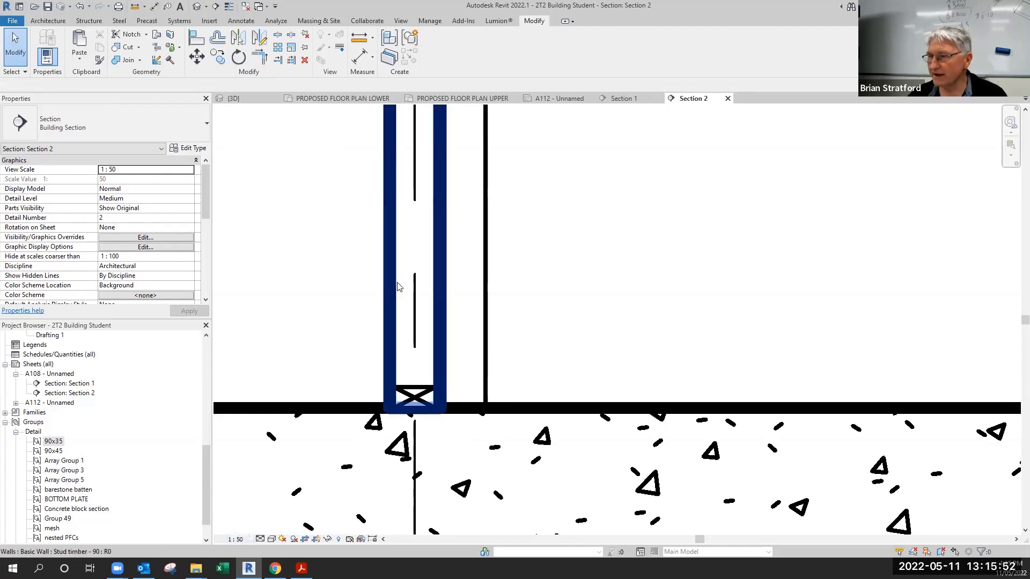
Step: Override the stud wall's outer lining lines on both faces with the <Thin Lines> style using the Linework tool
click(340, 48)
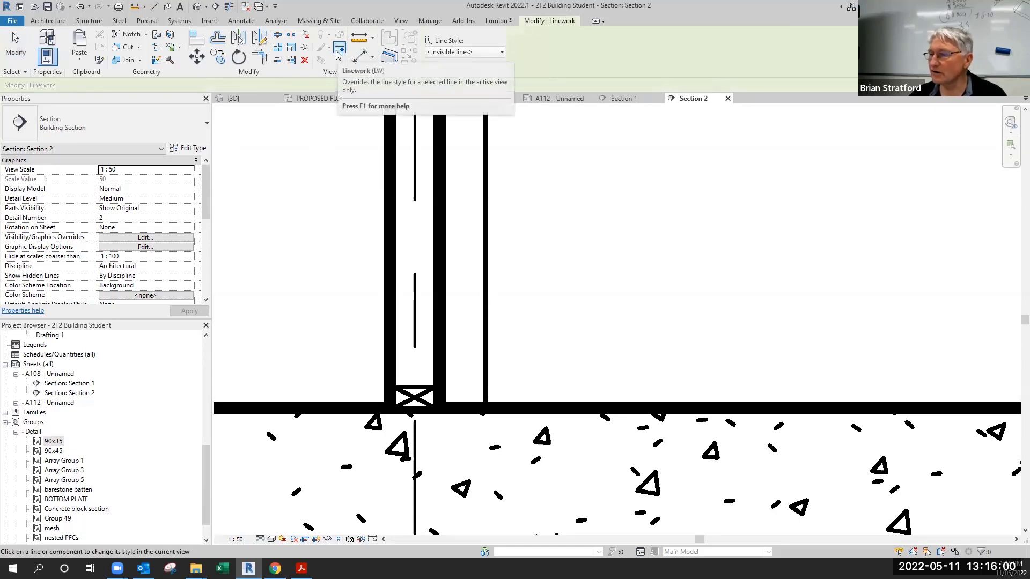
key(Escape)
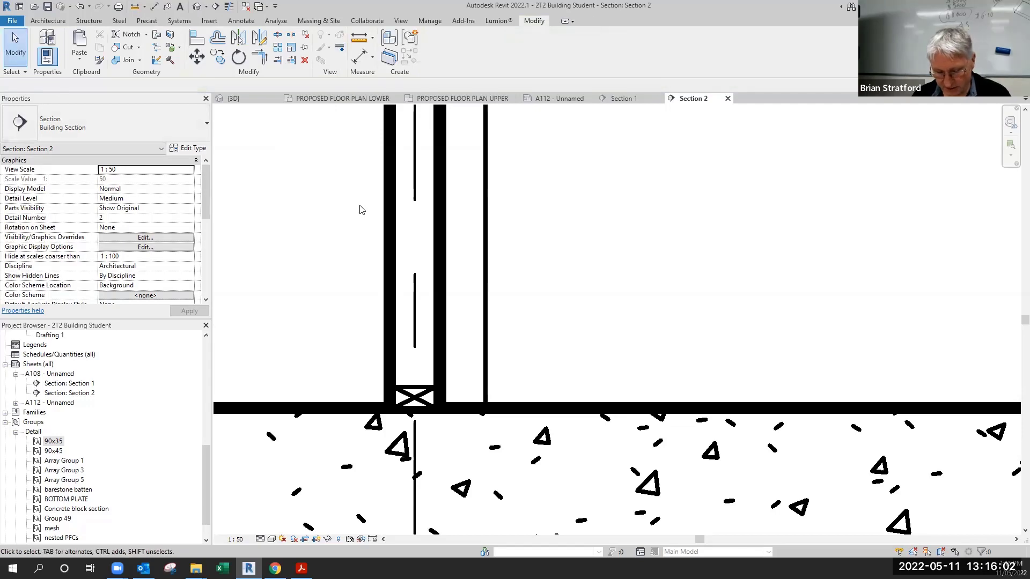
key(l)
key(w)
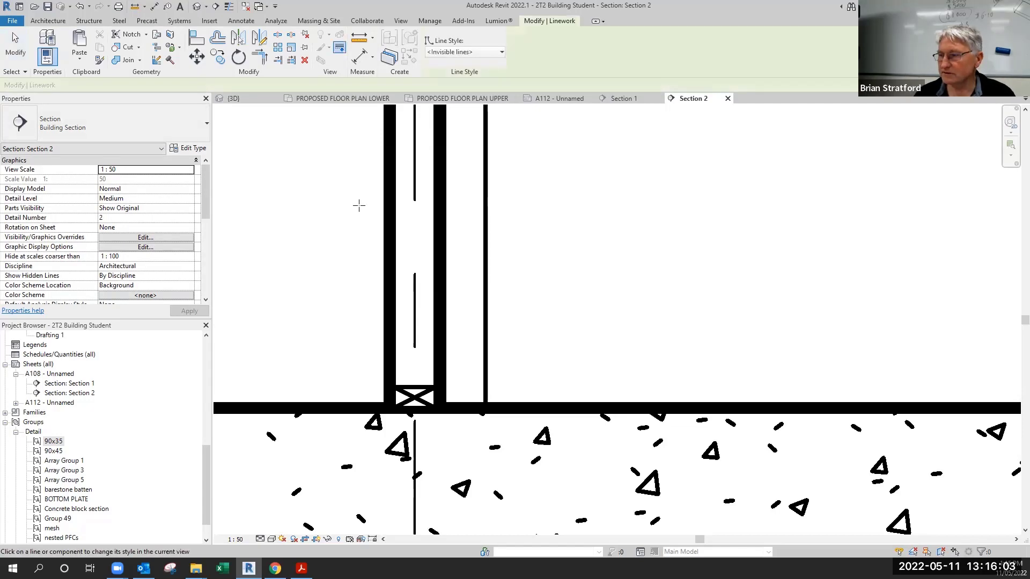
click(468, 53)
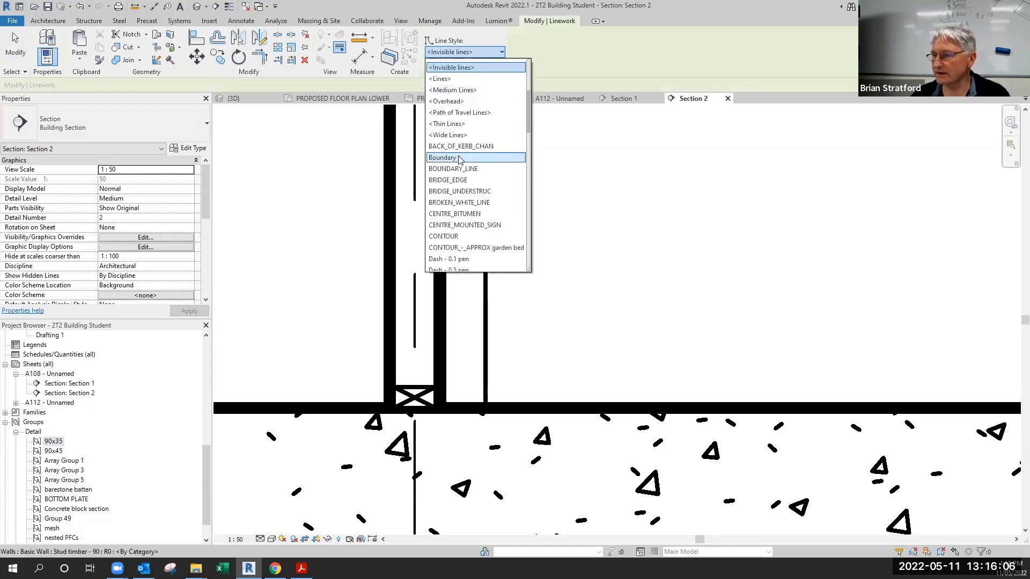
click(447, 124)
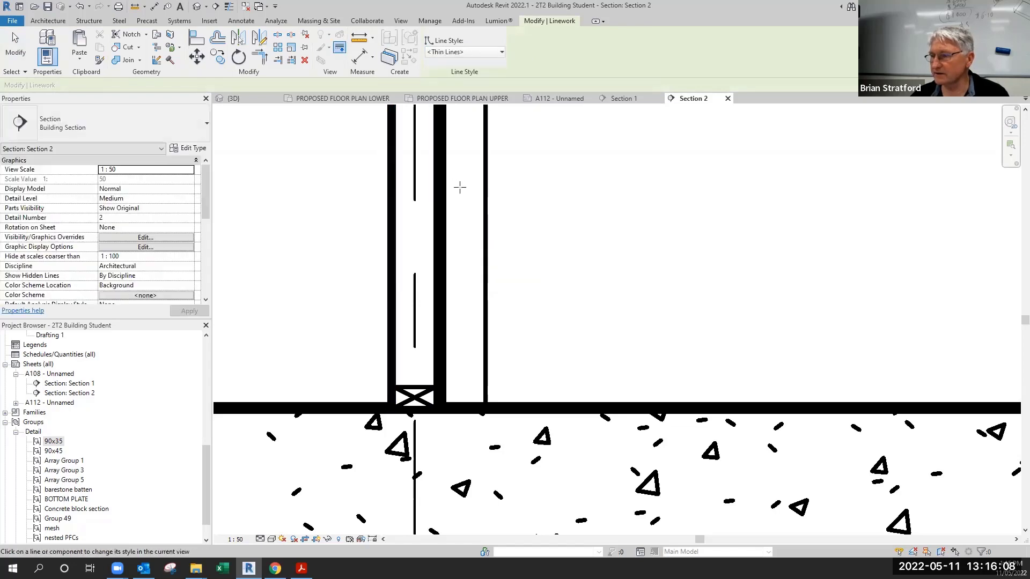
click(446, 185)
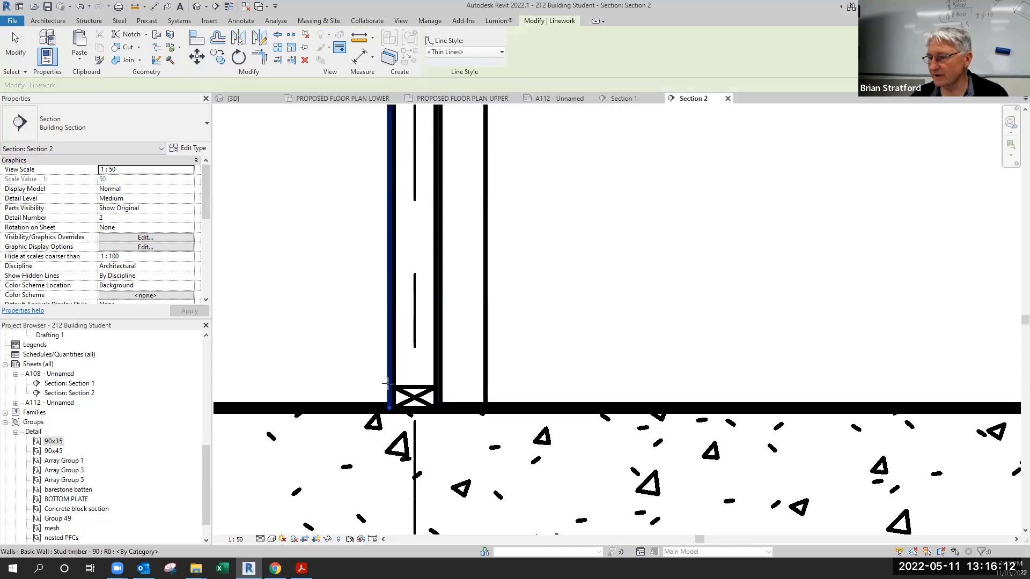
scroll(397, 385, up, 5)
scroll(294, 365, down, 3)
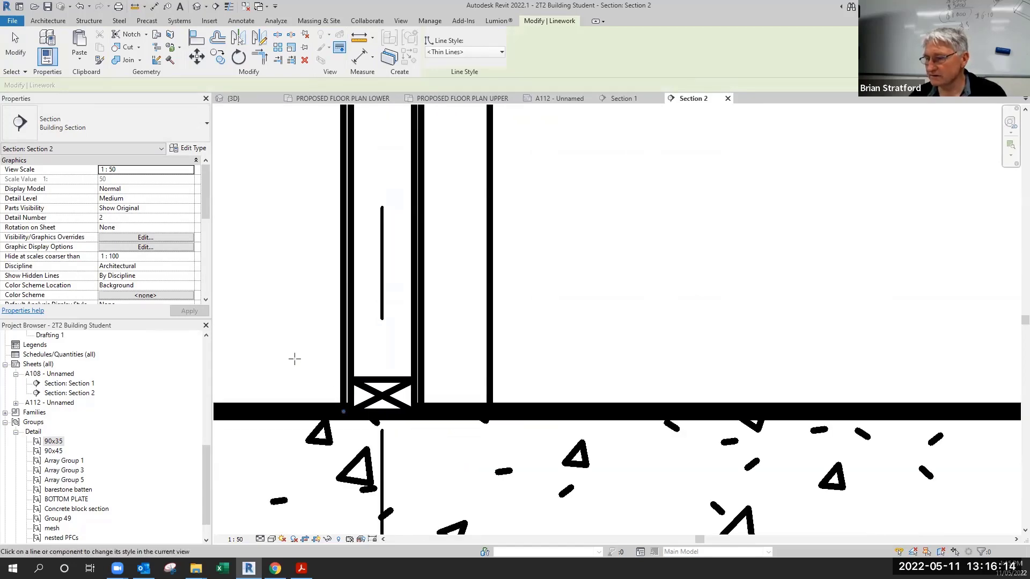
key(Escape)
Step: Examine the stud wall from its base plate to its head at several zoom levels to judge the line weights
scroll(330, 354, down, 5)
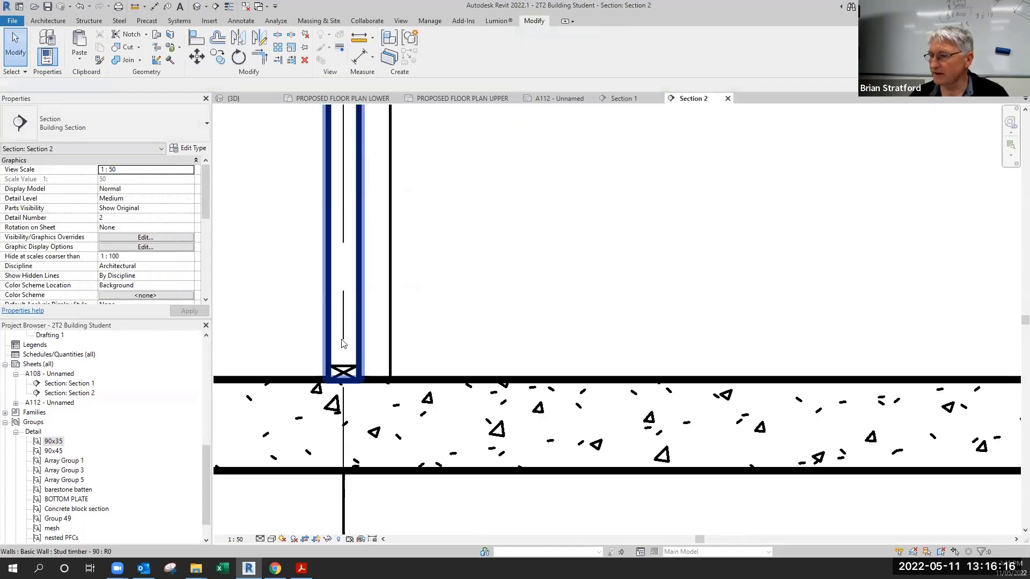
scroll(423, 365, down, 1)
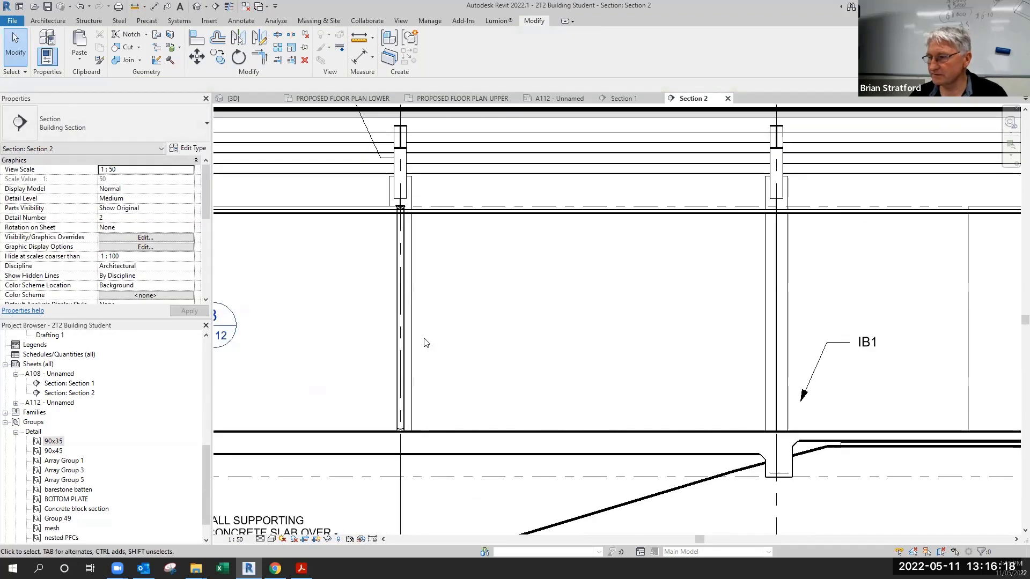
scroll(437, 364, up, 1)
middle_drag(421, 429, 472, 368)
scroll(473, 371, up, 4)
scroll(499, 348, down, 2)
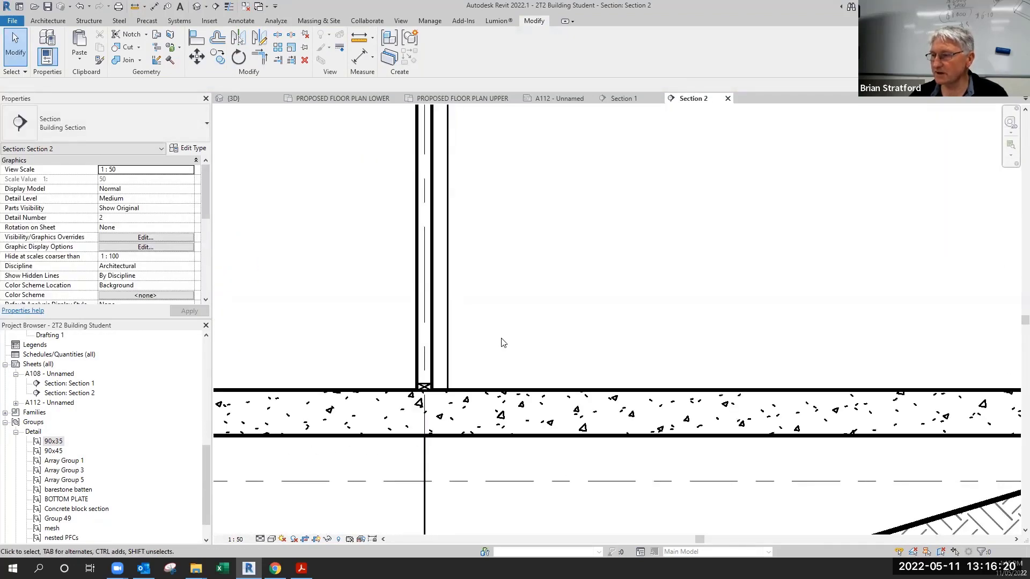
scroll(466, 349, up, 4)
scroll(472, 352, down, 3)
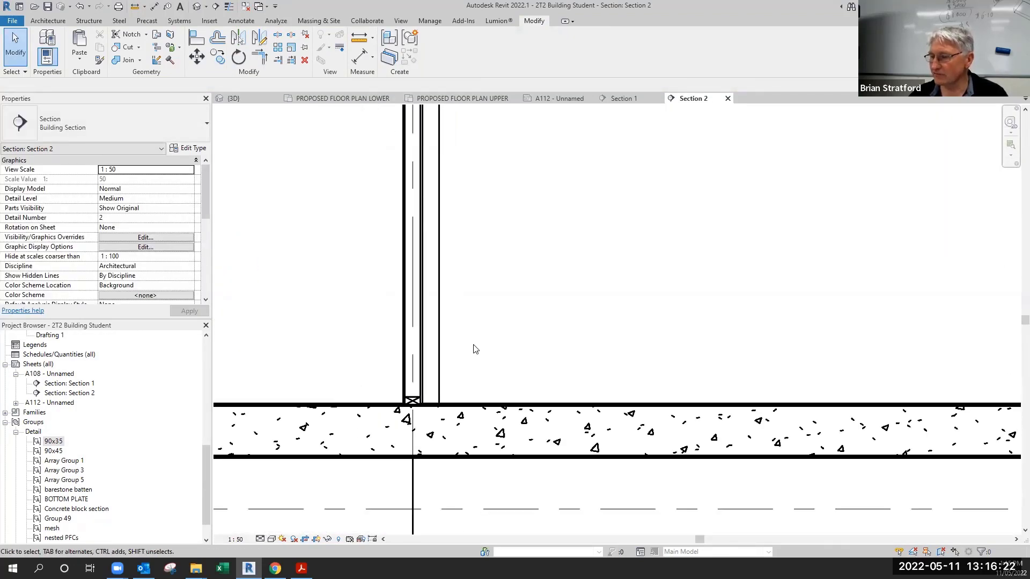
mouse_move(498, 349)
middle_down()
mouse_move(483, 423)
mouse_move(485, 372)
mouse_move(446, 304)
mouse_move(462, 414)
mouse_move(453, 416)
middle_up()
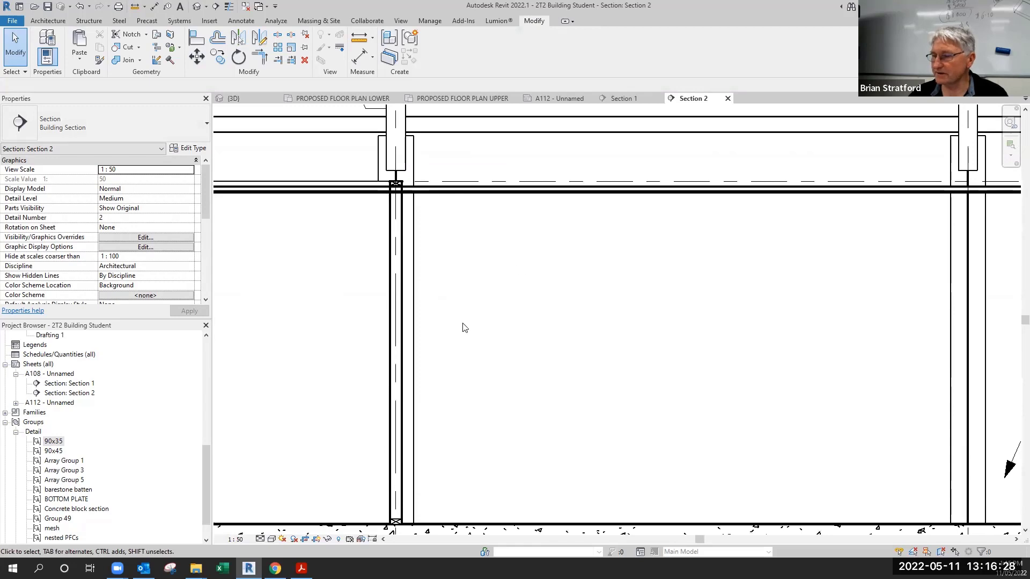
Step: Examine the junction where the floor truss meets the edge of the concrete slab above the tilt panel wall
scroll(443, 371, up, 1)
middle_drag(454, 382, 539, 225)
middle_drag(284, 385, 713, 403)
middle_drag(480, 437, 614, 326)
scroll(506, 386, up, 1)
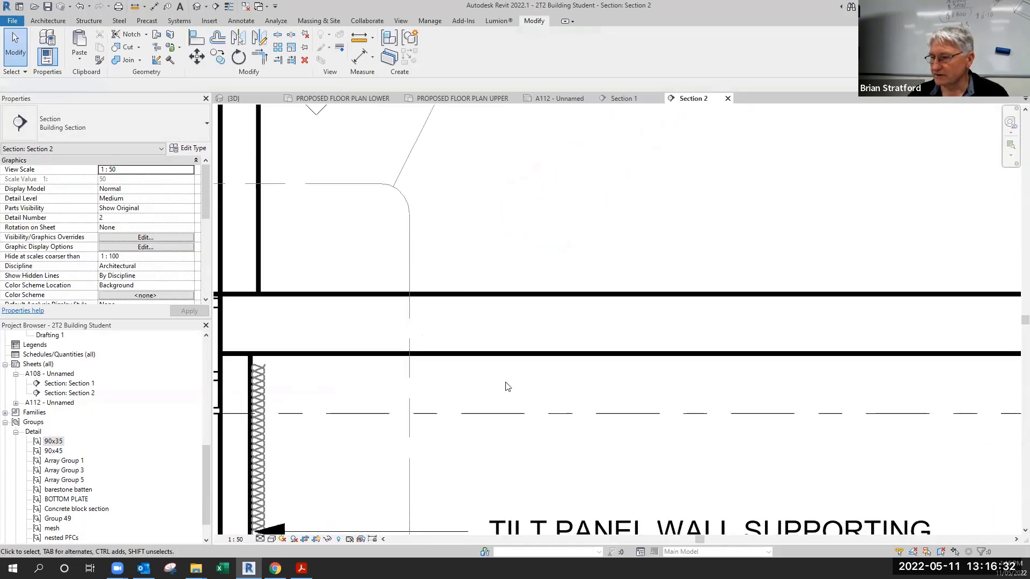
middle_drag(335, 374, 603, 411)
scroll(436, 379, up, 3)
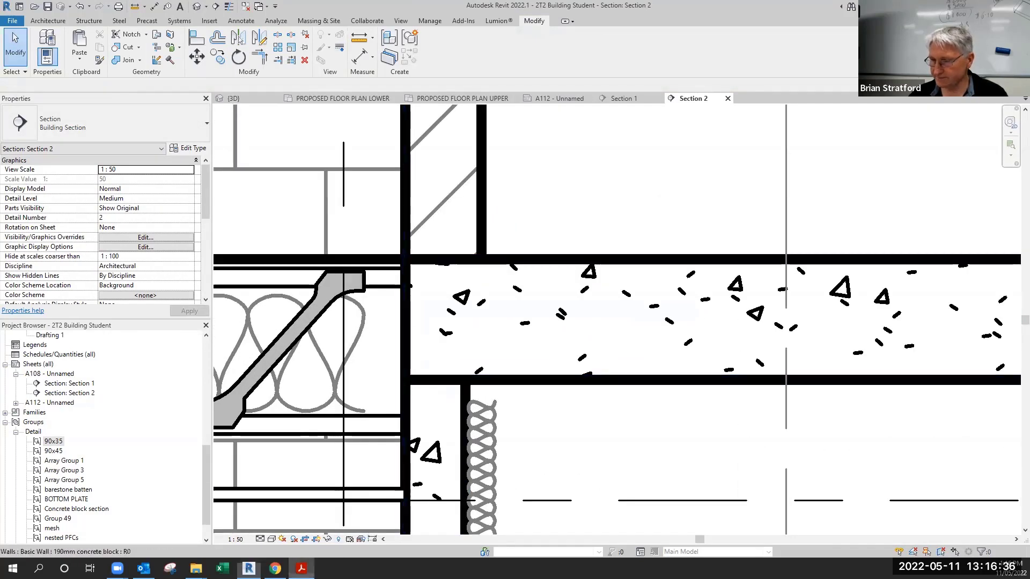
Step: Switch to the construction details PDF in Acrobat, examine the 365x45 LVL in the FJ1 to S2 junction detail, and return to Revit
click(302, 569)
scroll(403, 387, up, 5)
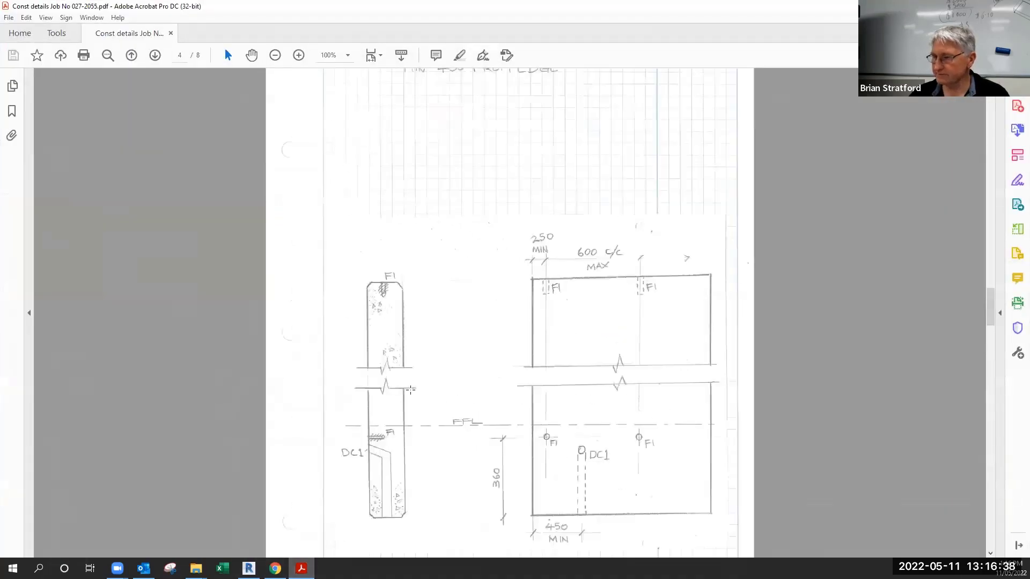
scroll(403, 386, up, 10)
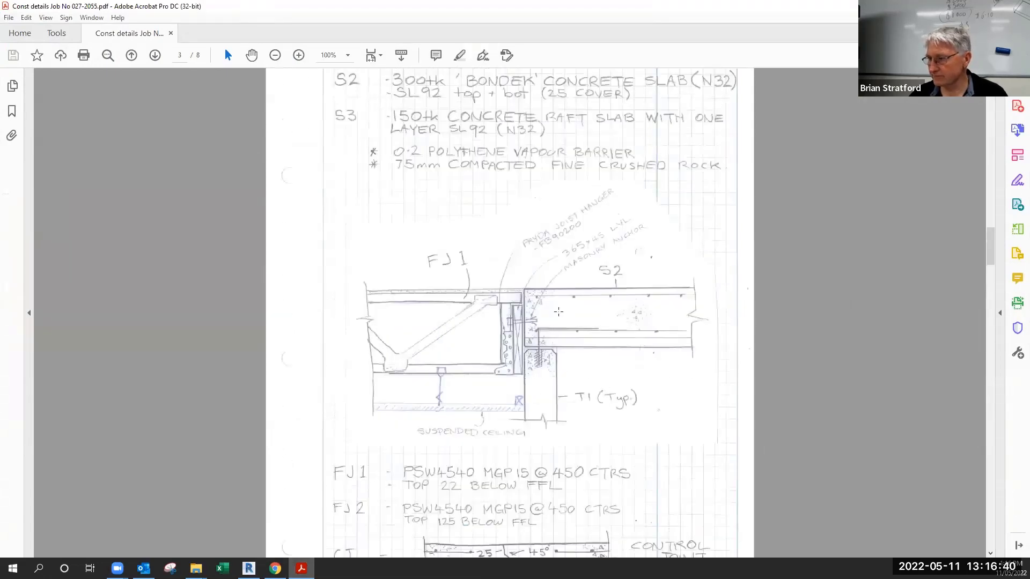
ctrl+scroll(578, 260, up, 1)
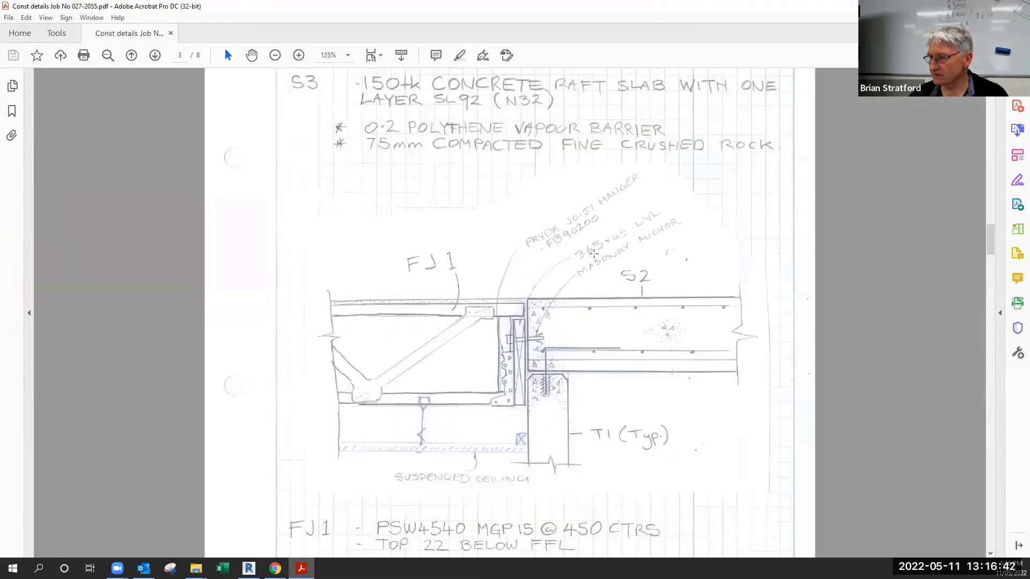
drag(561, 266, 641, 219)
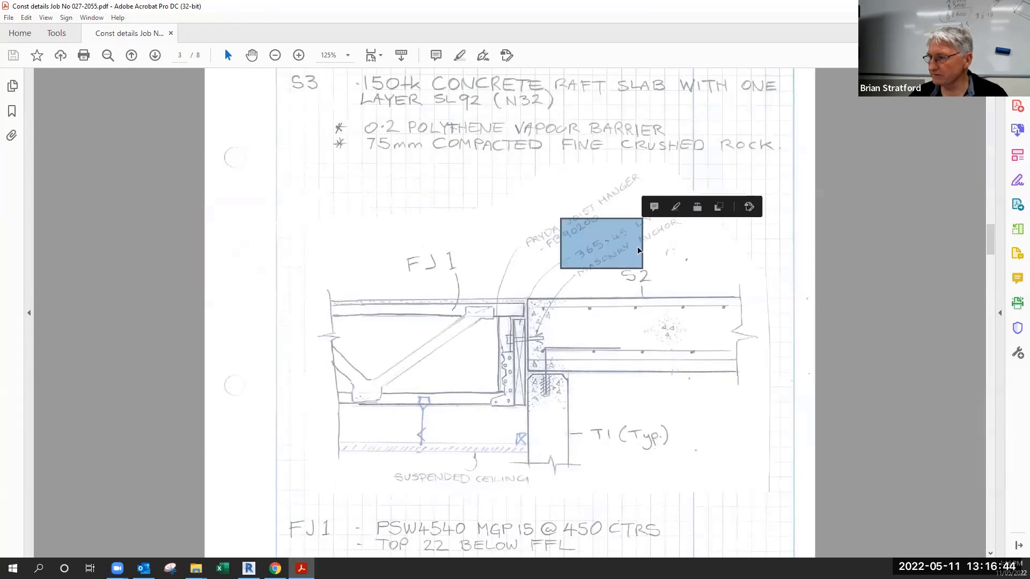
click(642, 320)
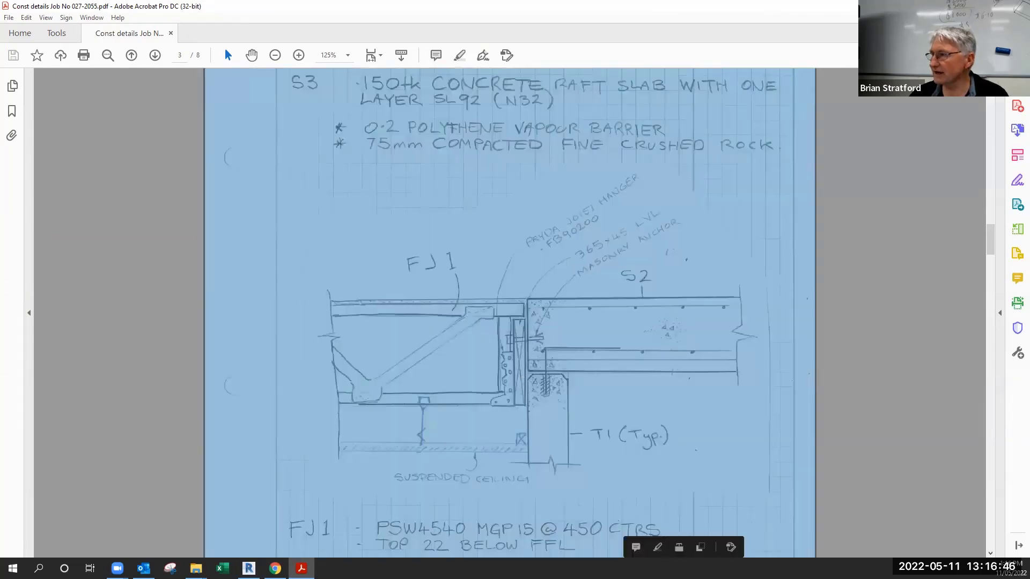
key(alt+Tab)
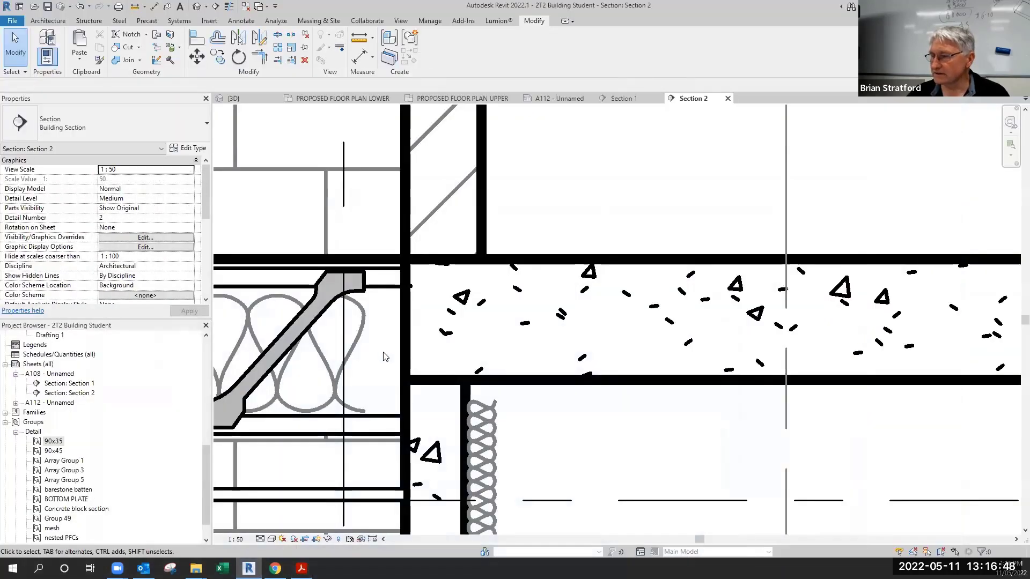
Step: Create a new family from the Metric Detail Item line based template
click(55, 451)
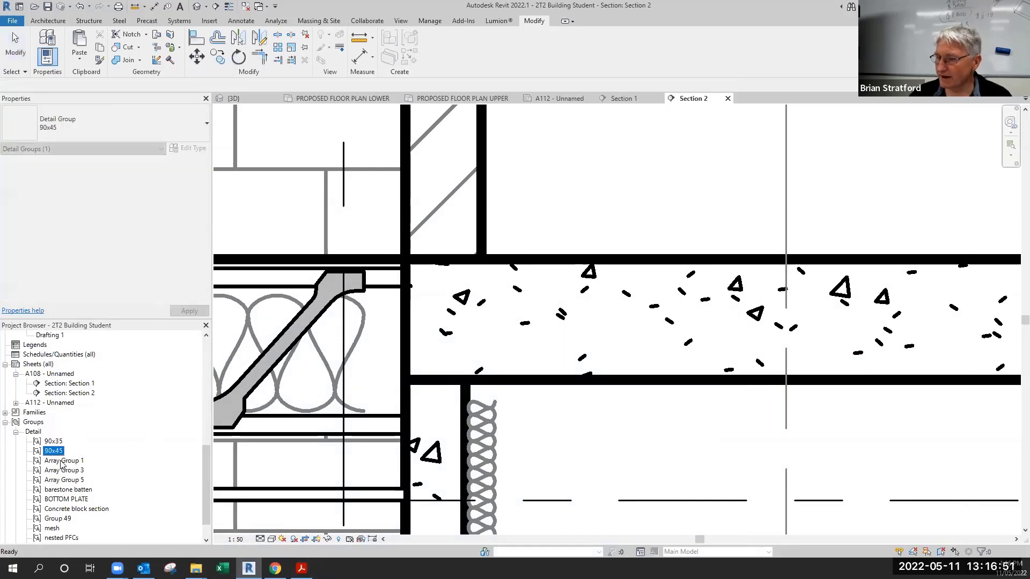
click(670, 214)
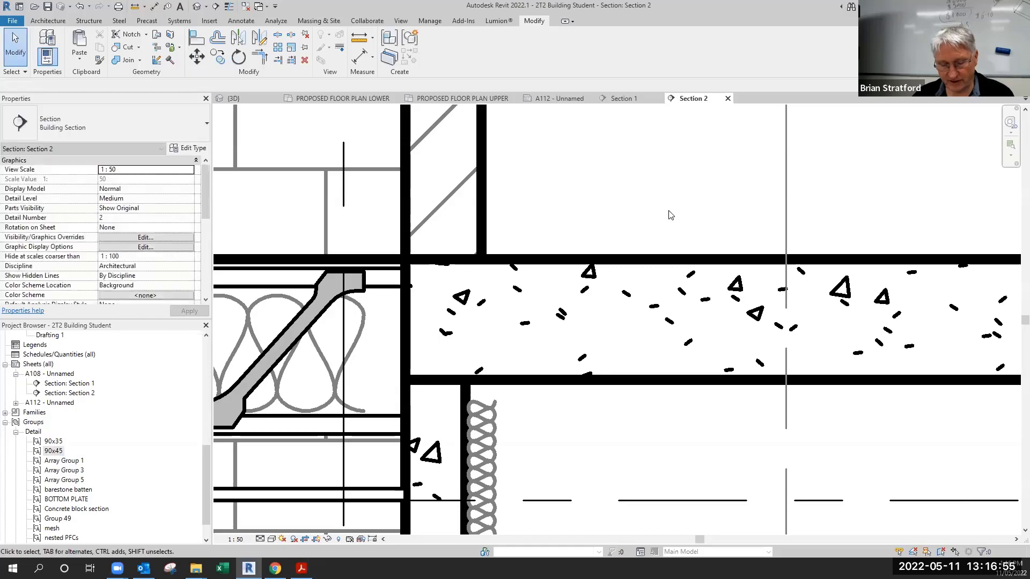
click(47, 20)
click(12, 21)
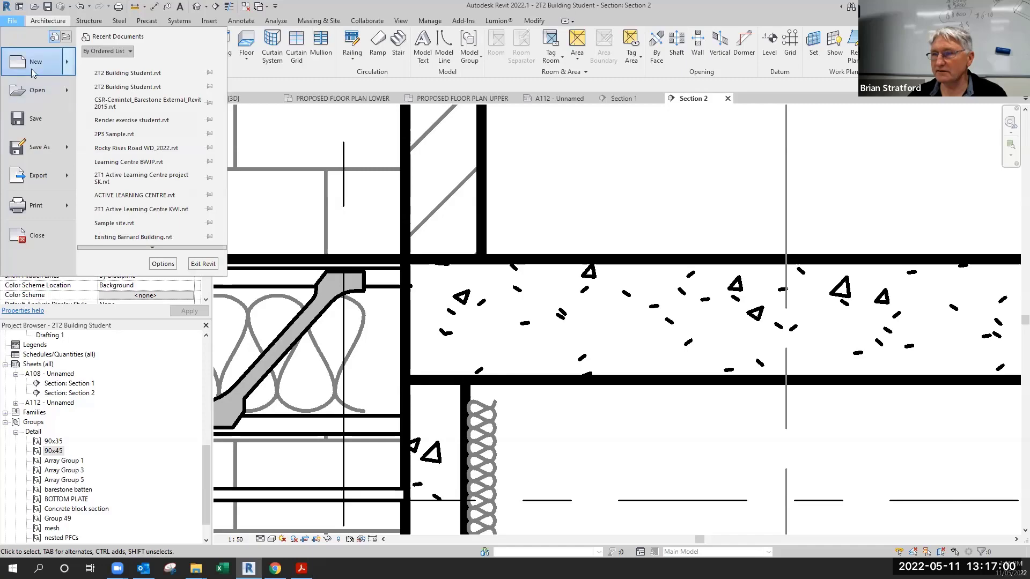
mouse_move(35, 68)
click(127, 102)
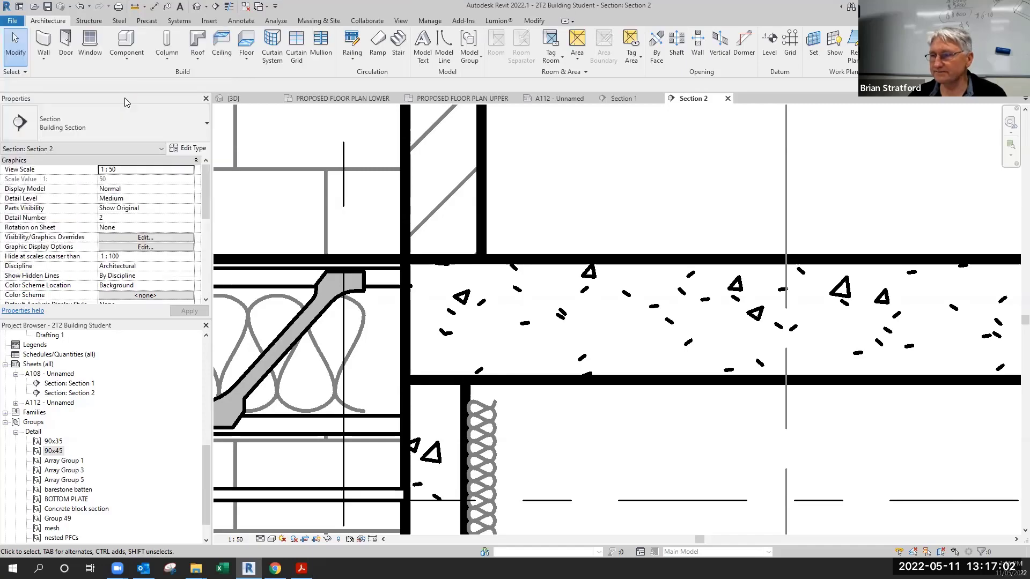
scroll(390, 267, down, 1)
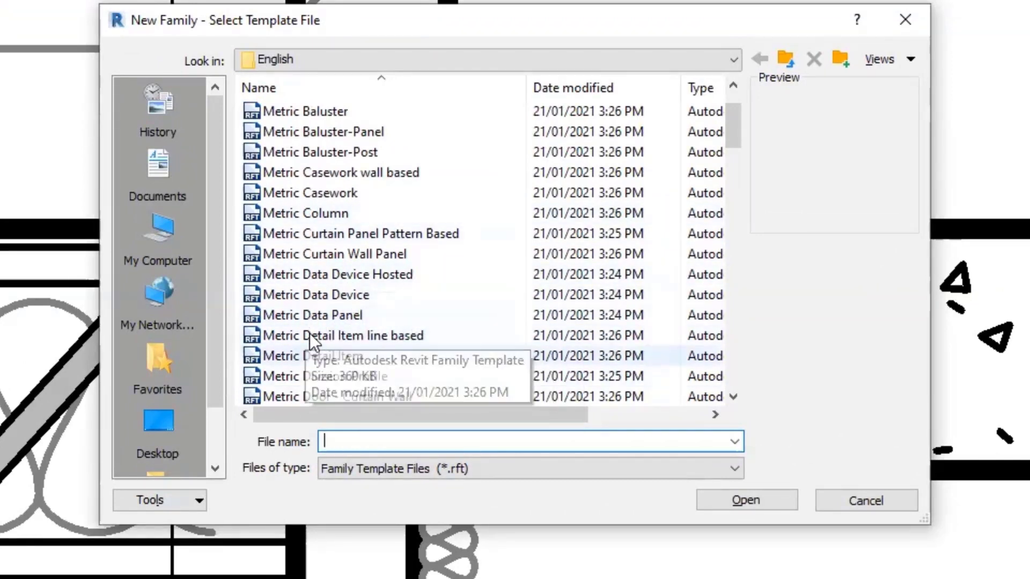
click(334, 339)
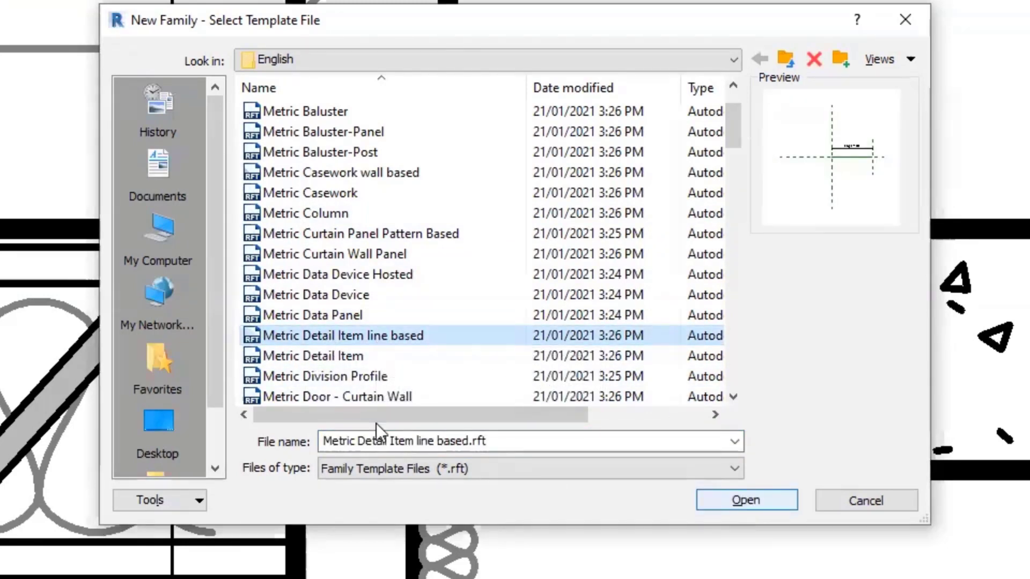
click(736, 502)
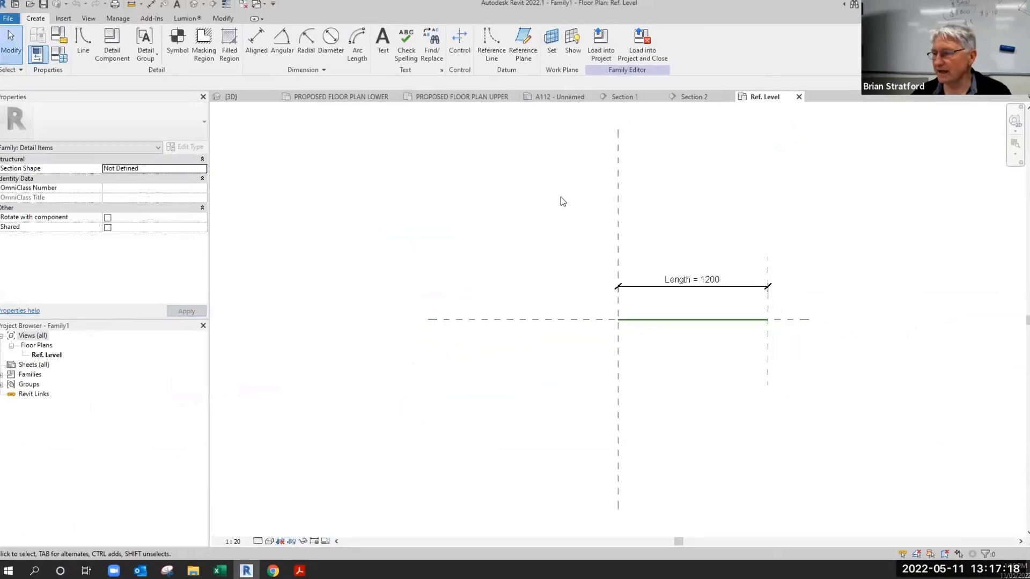
Step: Sketch a rectangular filled region boundary about 380 by 140 mm just above the reference line, between the two vertical reference planes
scroll(752, 357, up, 2)
middle_drag(754, 357, 516, 388)
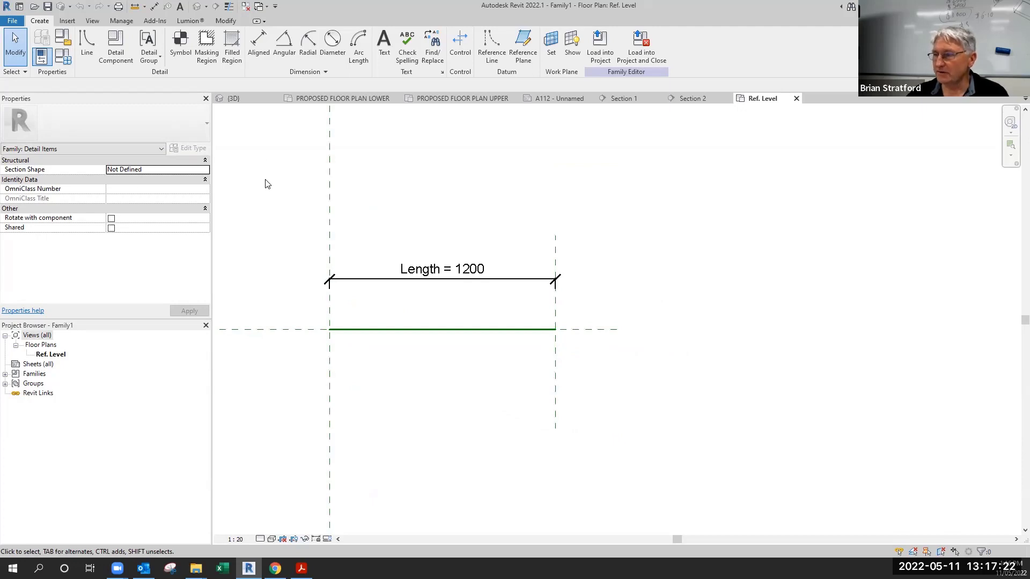
scroll(268, 184, down, 1)
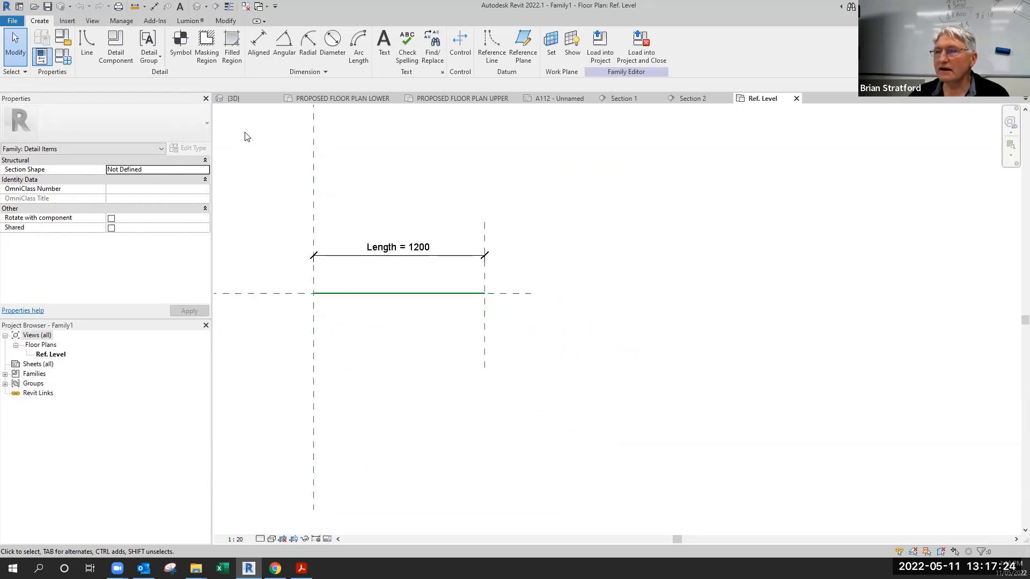
click(232, 46)
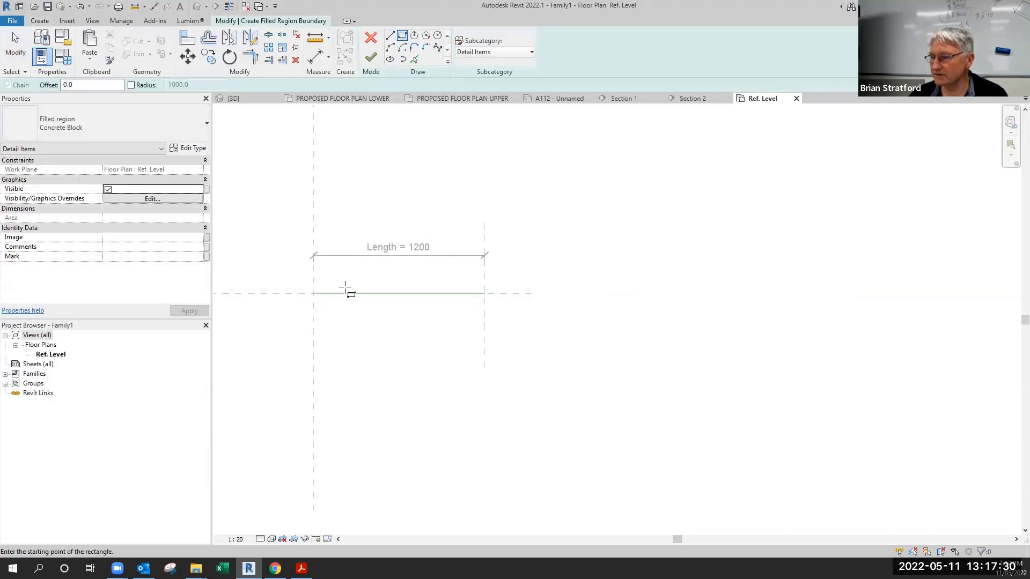
click(346, 287)
click(399, 267)
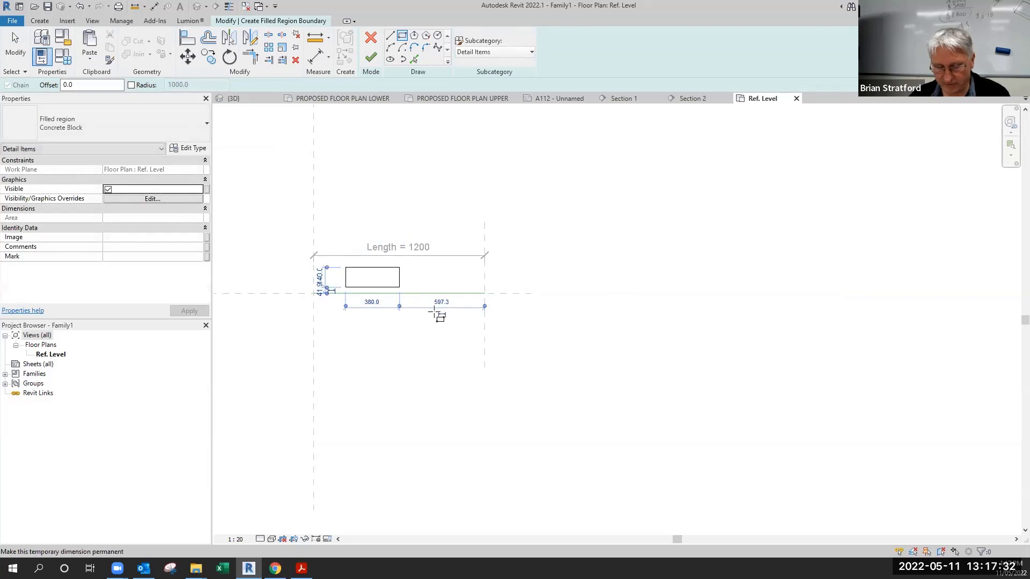
key(Escape)
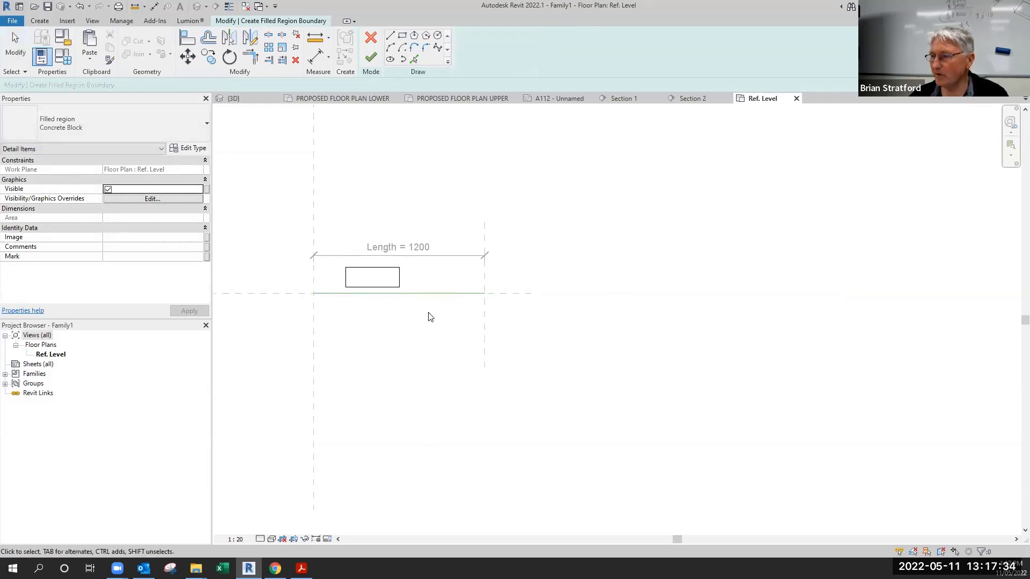
Step: Align the rectangle's two short edges with the vertical reference planes at the ends of the Length dimension
click(189, 40)
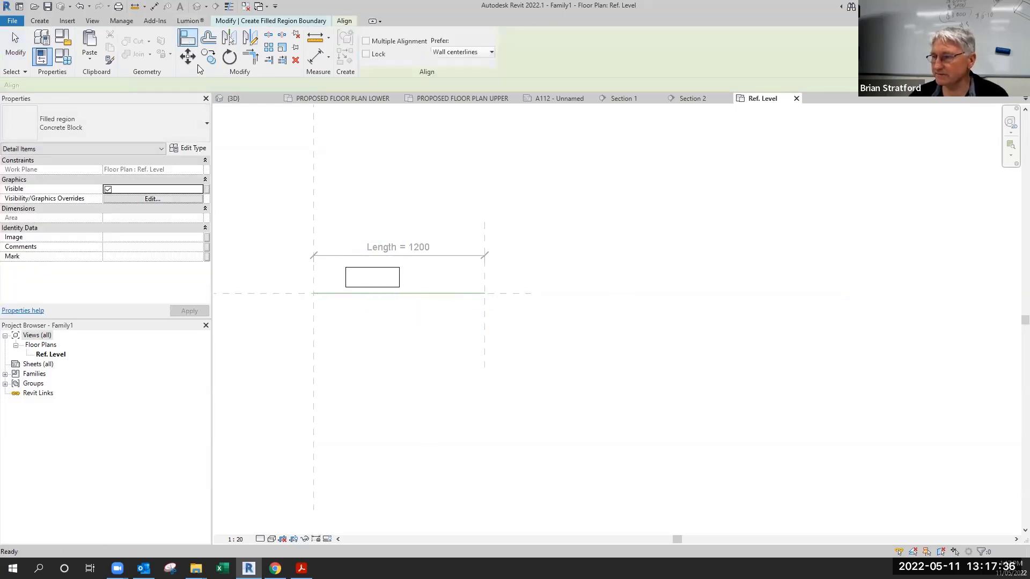
click(346, 278)
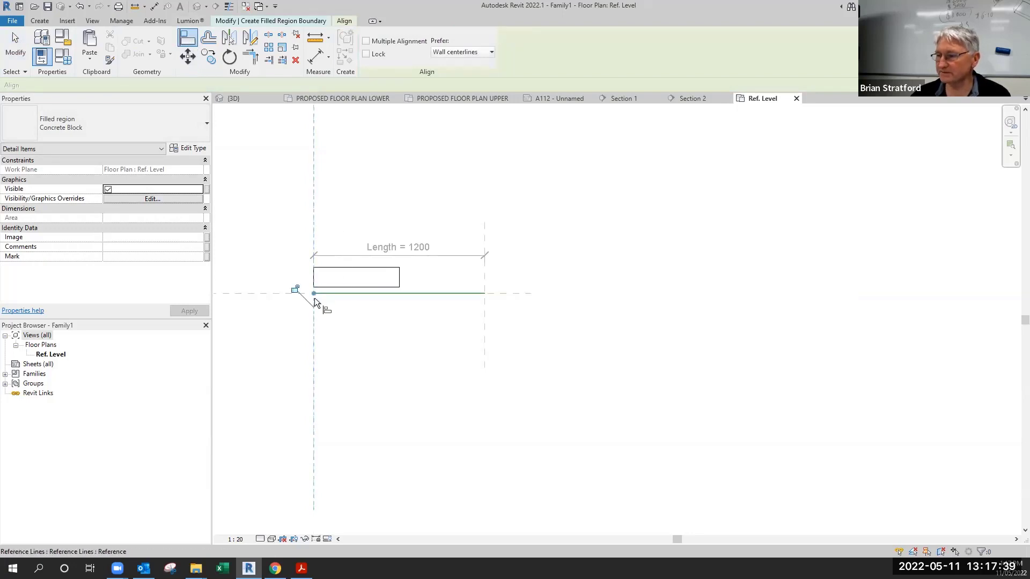
click(486, 275)
click(400, 275)
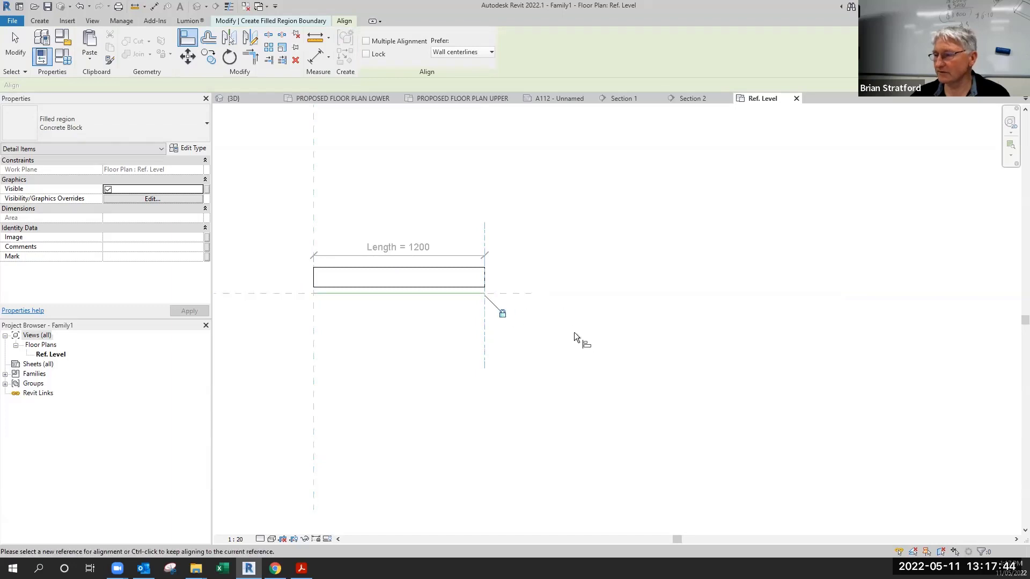
Step: Align the rectangle's lower long edge with the horizontal reference line and lock the alignment
right_click(637, 210)
click(646, 216)
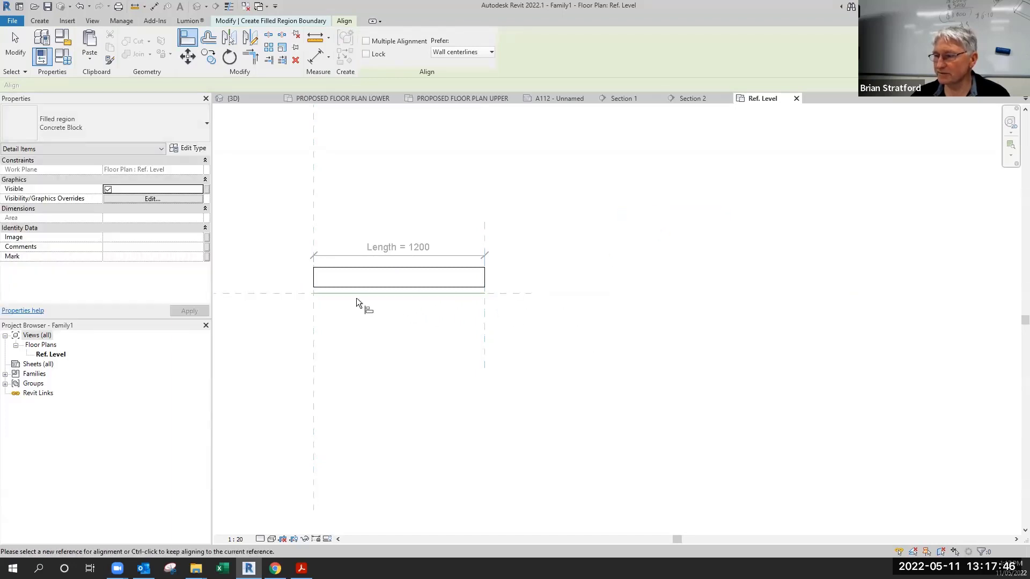
click(274, 294)
click(378, 288)
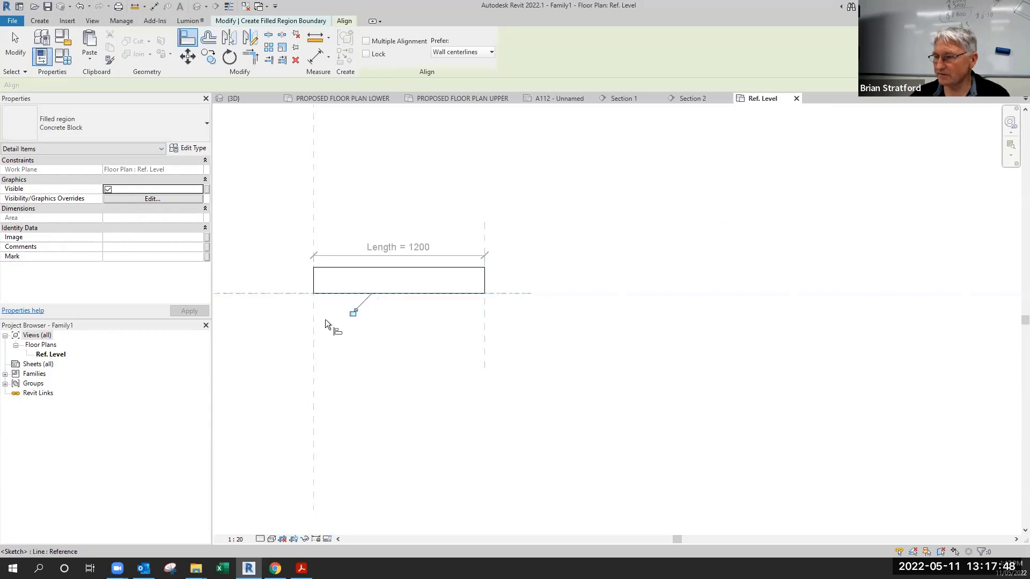
click(353, 313)
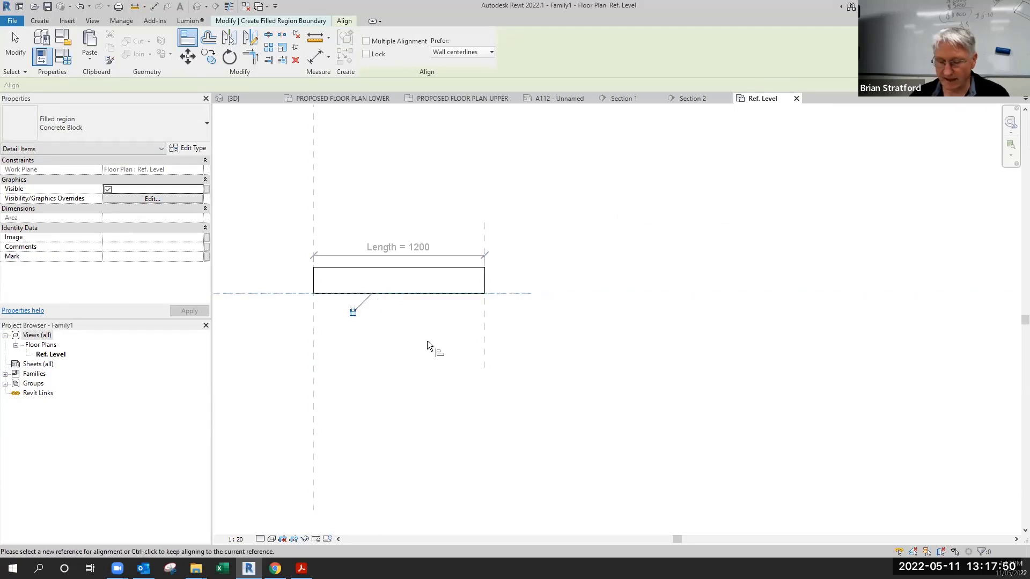
key(Escape)
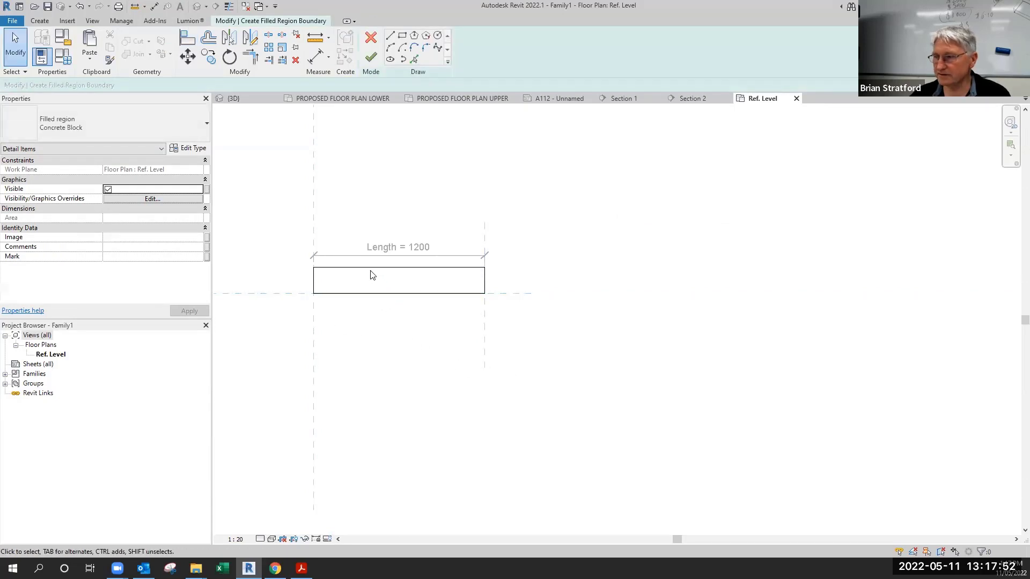
Step: Add a permanent dimension for the rectangle's height and set it to 45 mm
click(370, 269)
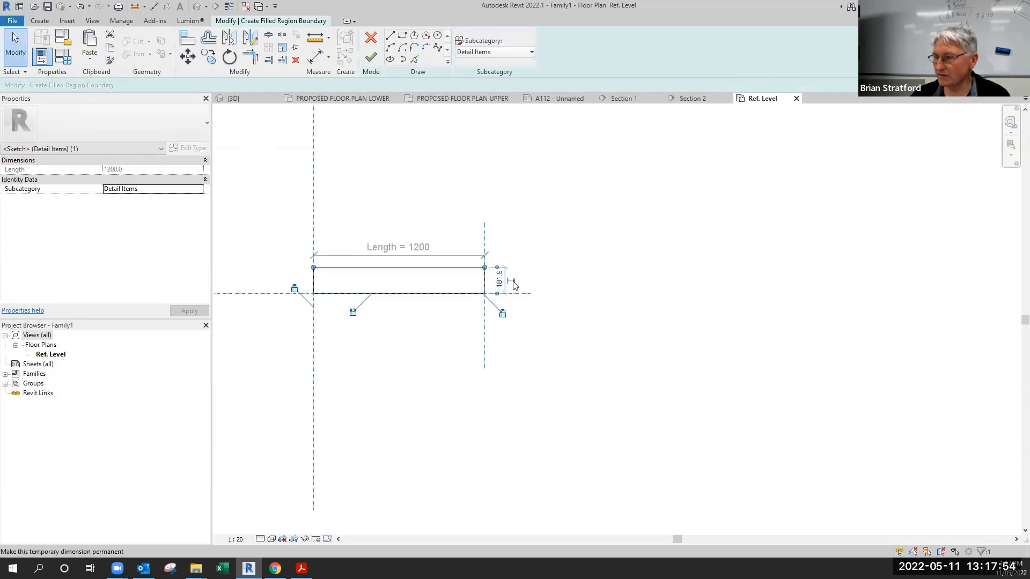
click(512, 283)
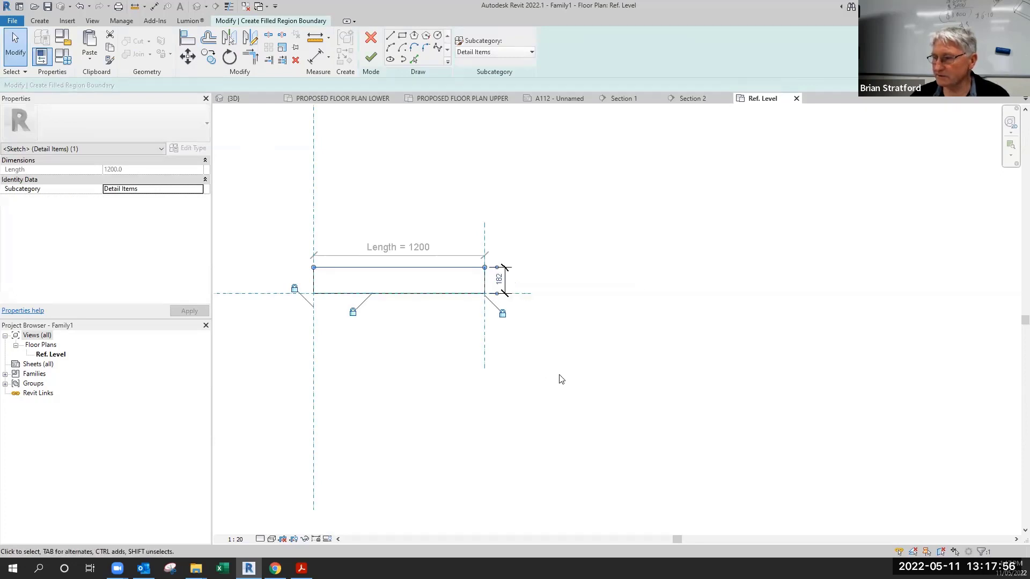
click(561, 380)
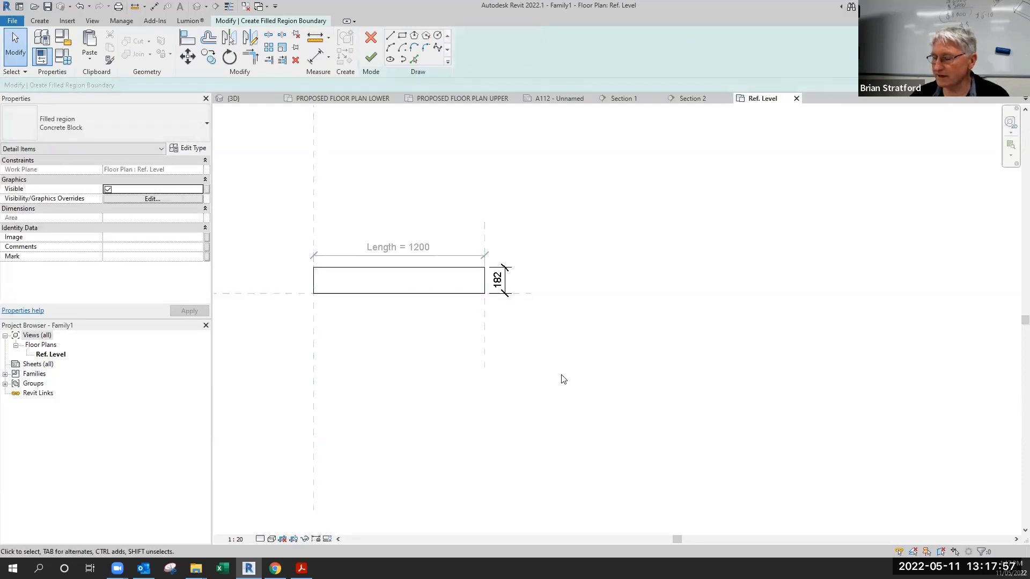
click(450, 270)
click(499, 280)
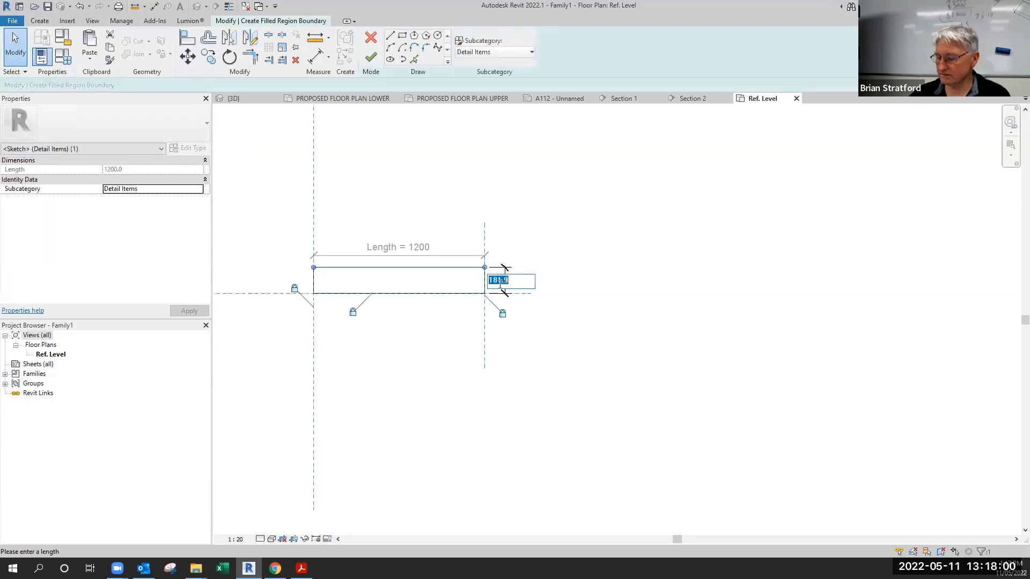
text(4)
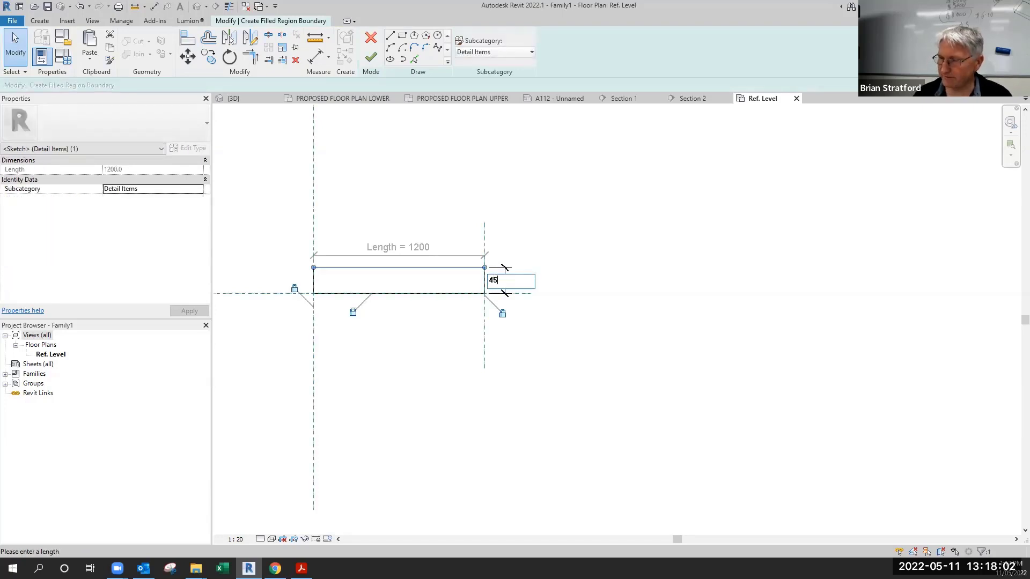
text(5)
key(Return)
click(591, 428)
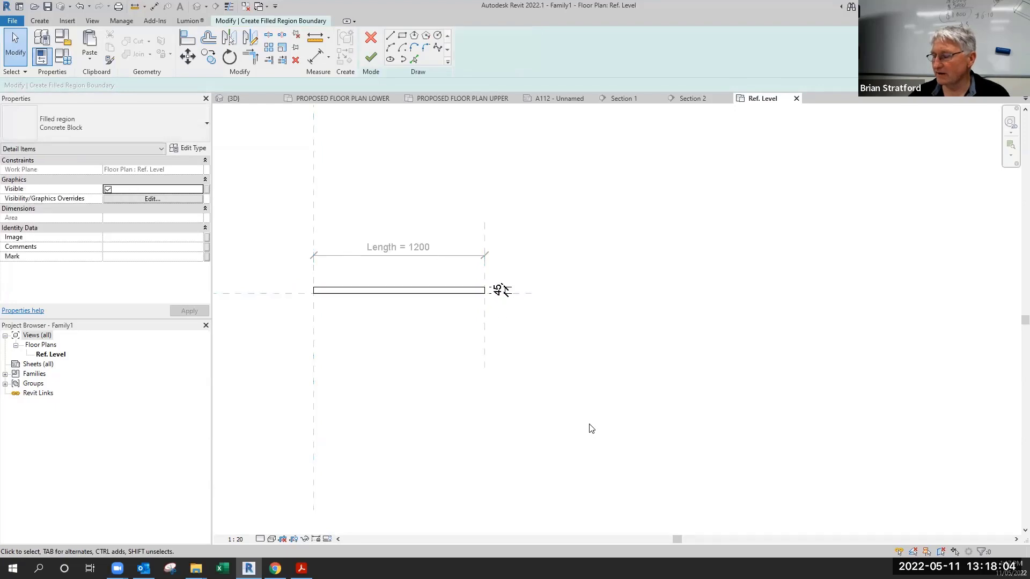
Step: Finish the filled region boundary sketch
click(499, 289)
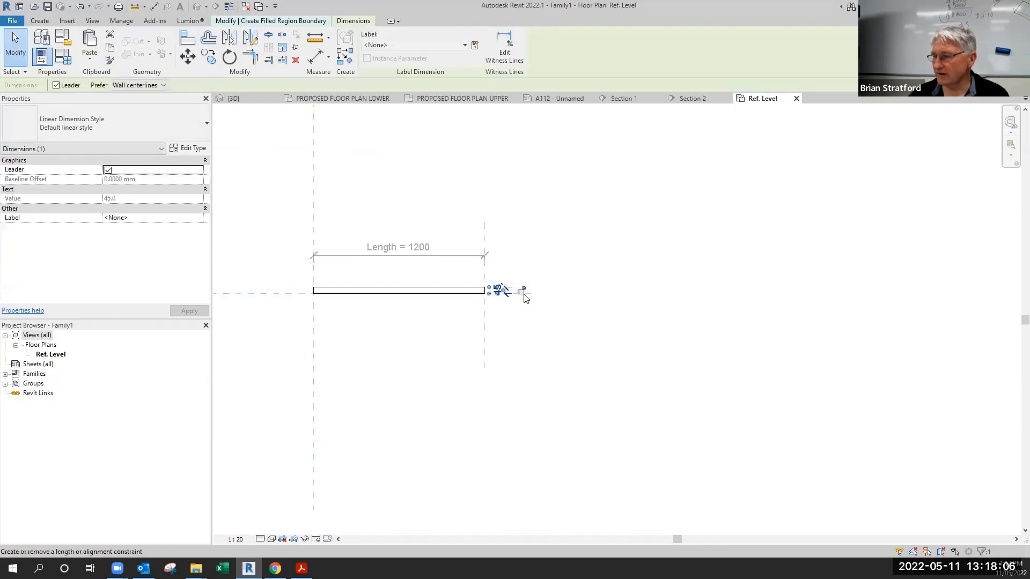
click(692, 324)
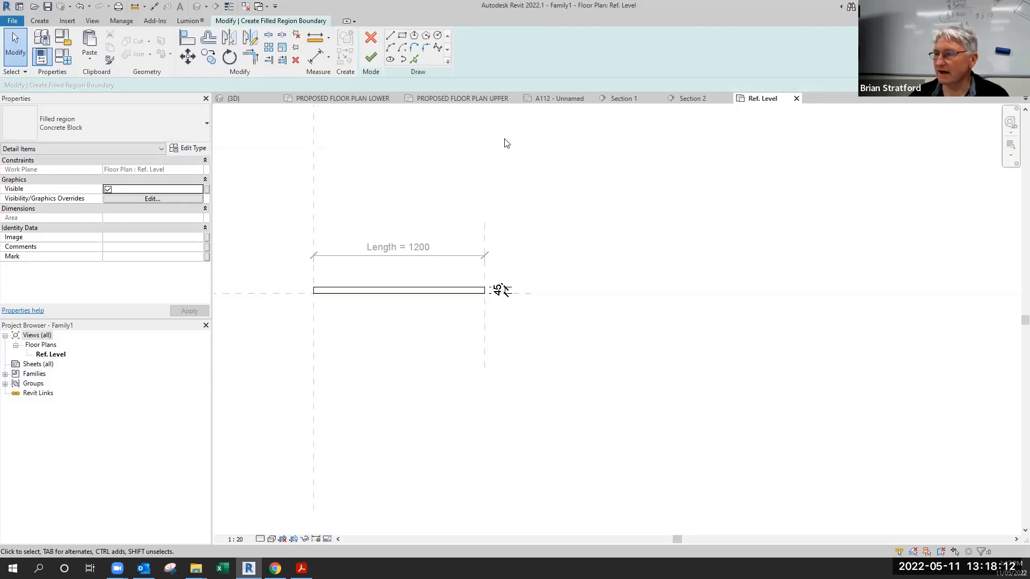
click(371, 57)
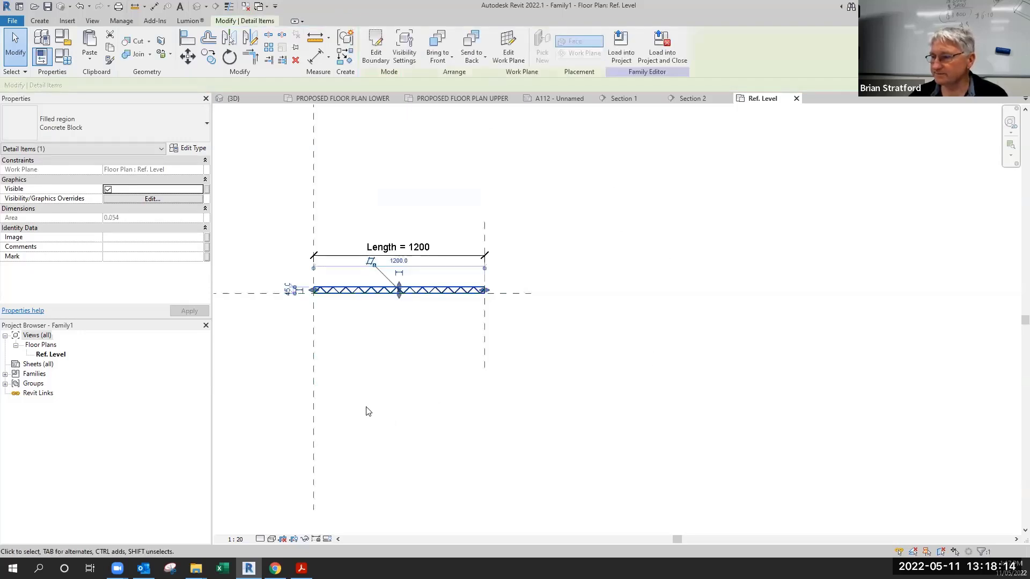
Step: Duplicate the region's Concrete Block type as a new filled region type named Solid White
click(188, 152)
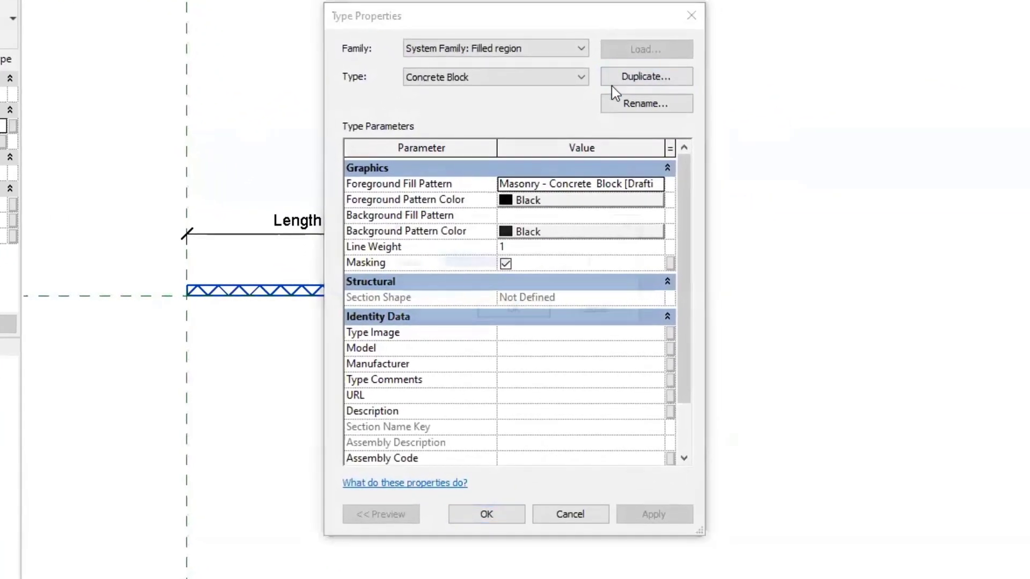
click(612, 84)
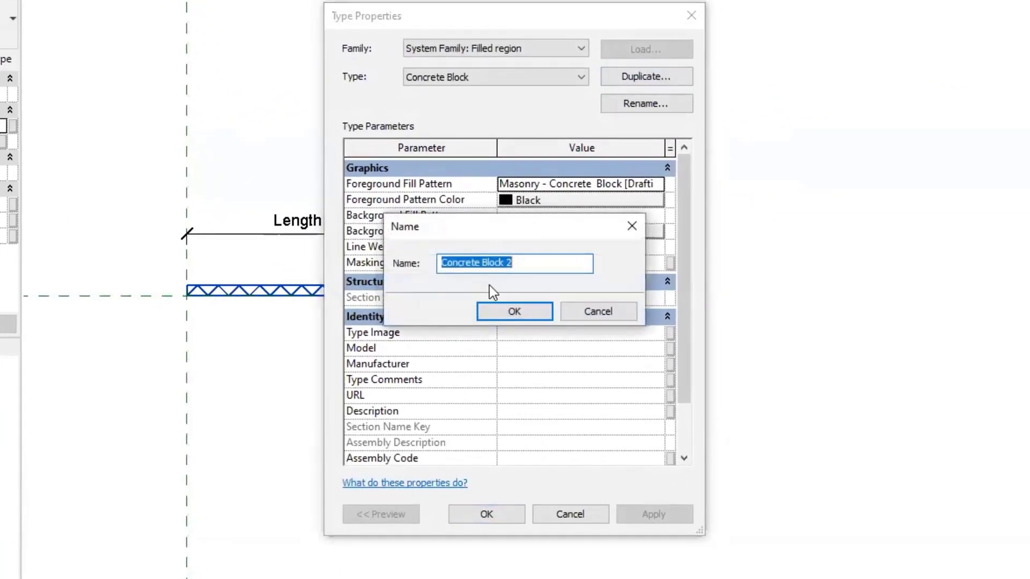
text(S)
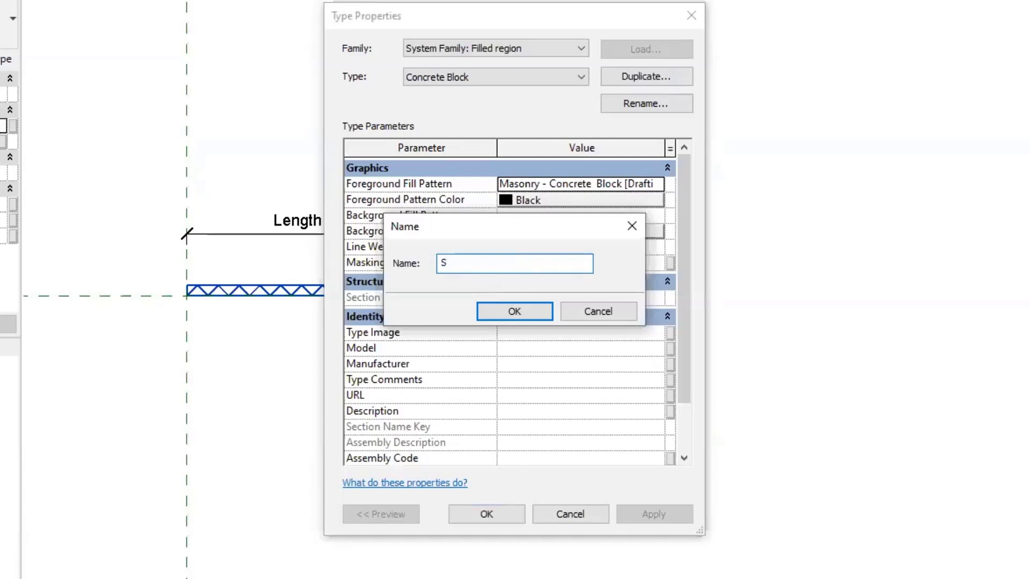
text(olid White)
click(491, 316)
Step: Set the Solid White type's foreground fill pattern to the drafting pattern <Solid fill>
click(534, 184)
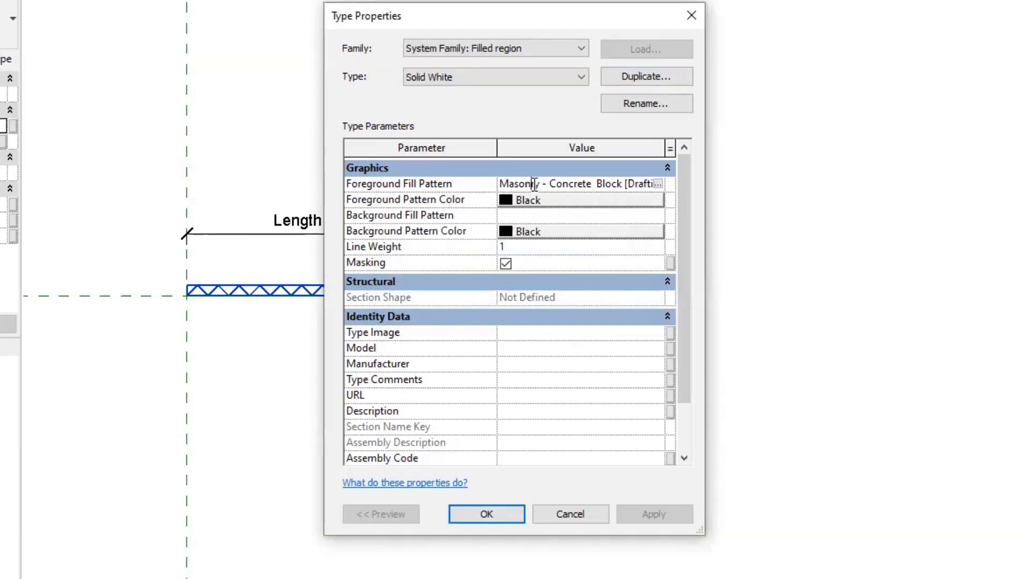
click(659, 184)
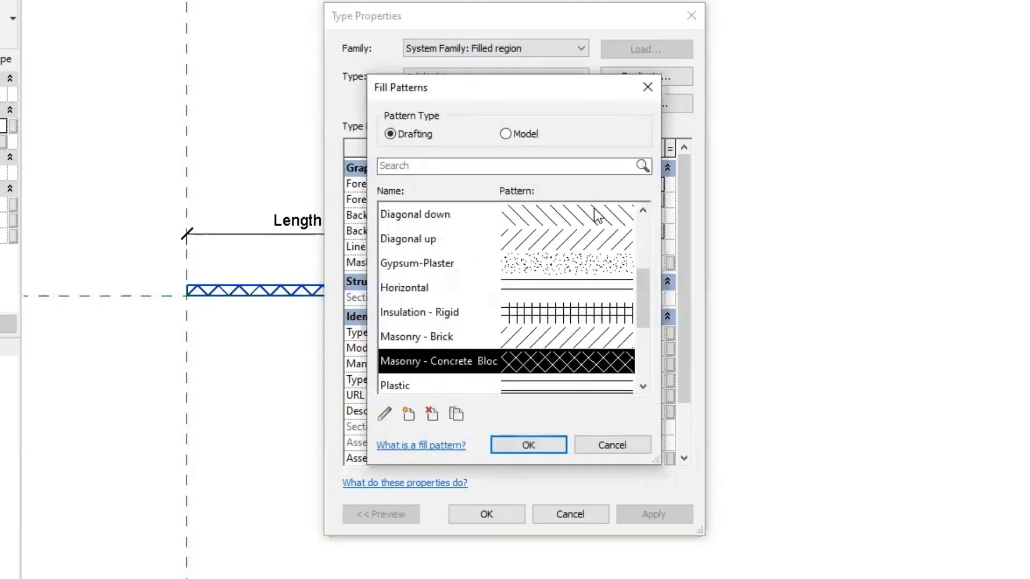
scroll(518, 292, up, 2)
click(421, 238)
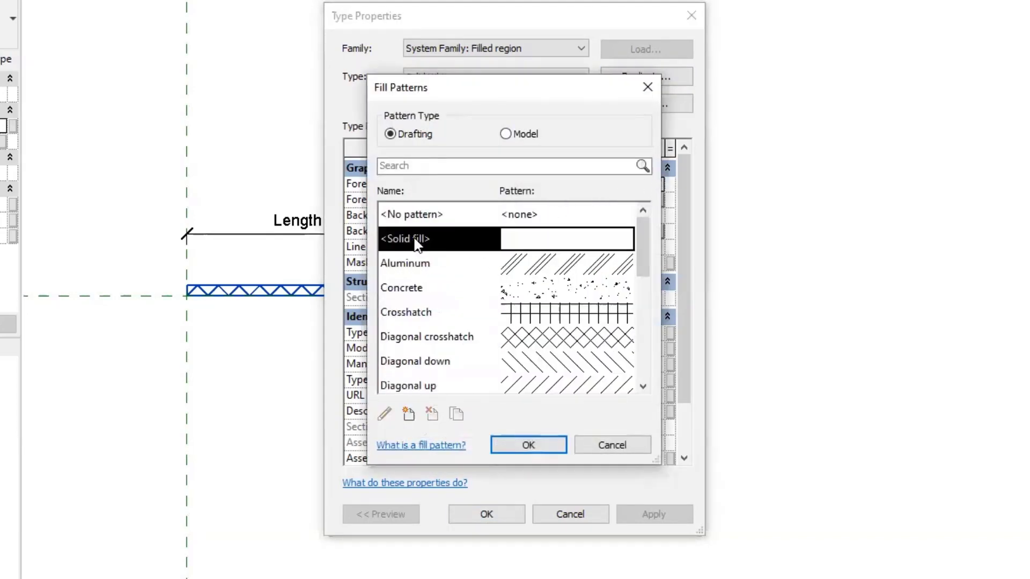
click(526, 446)
Step: Set the Solid White type's foreground pattern color to White and apply the type changes to the region
click(518, 202)
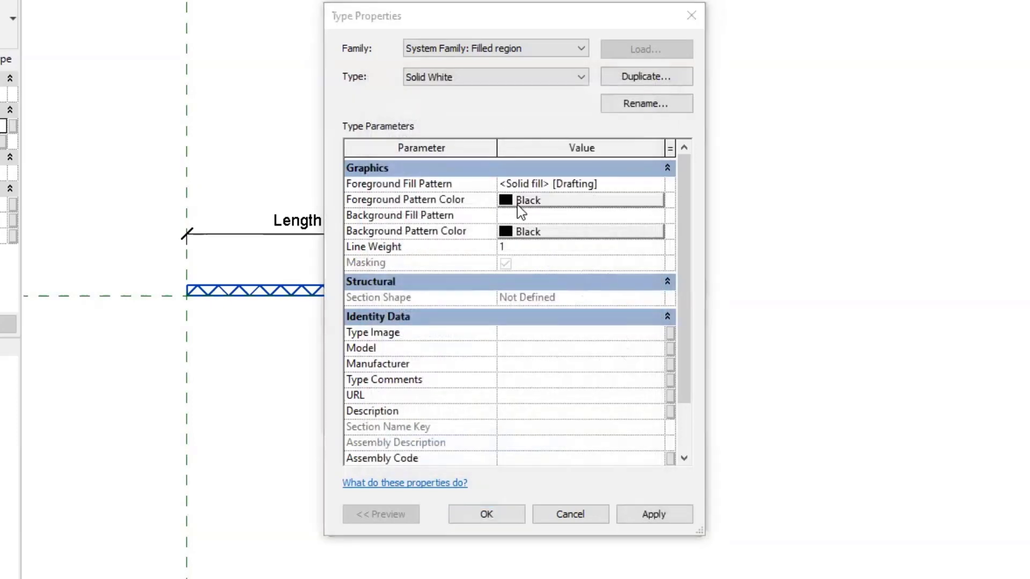
click(328, 311)
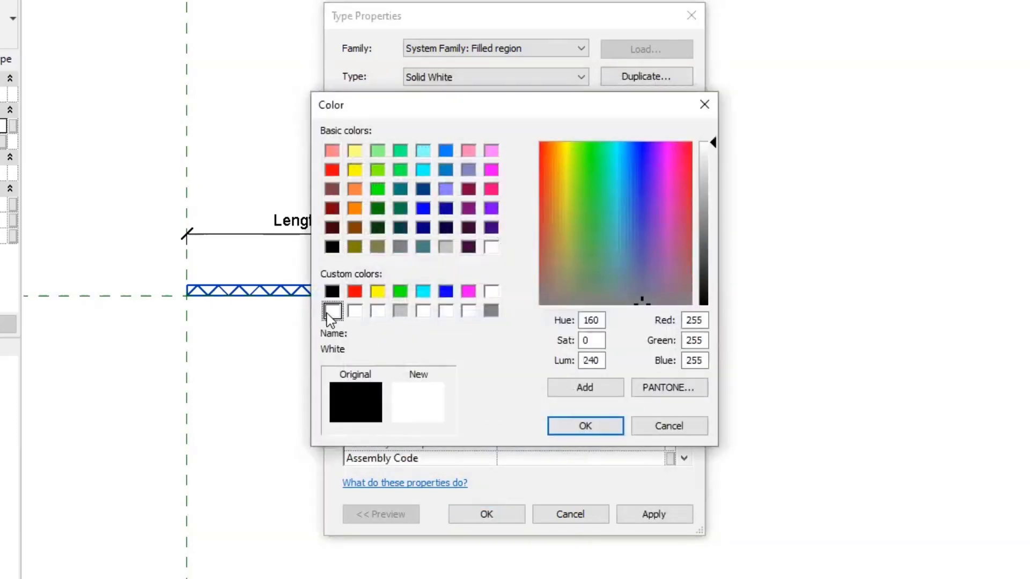
click(585, 426)
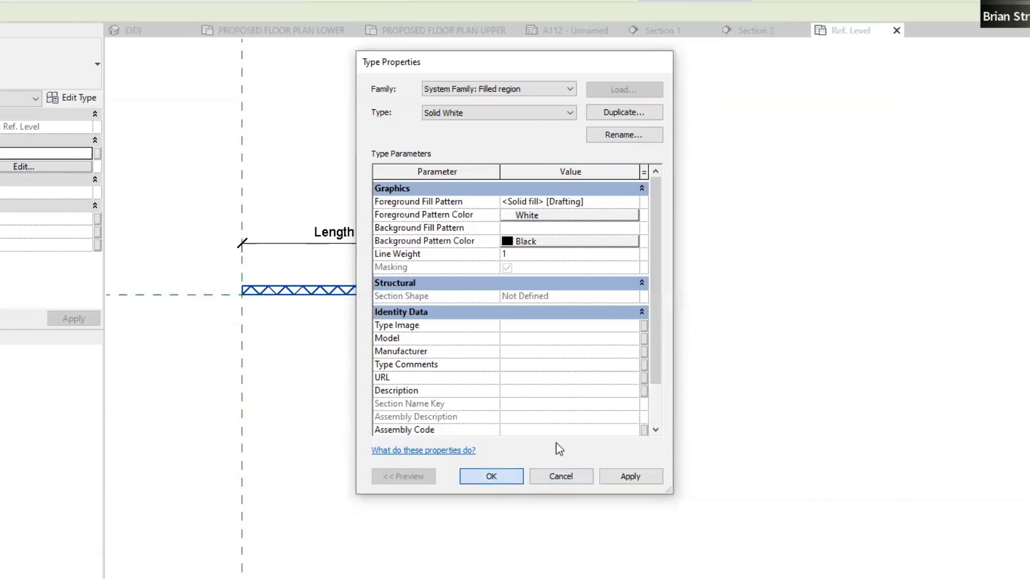
click(510, 513)
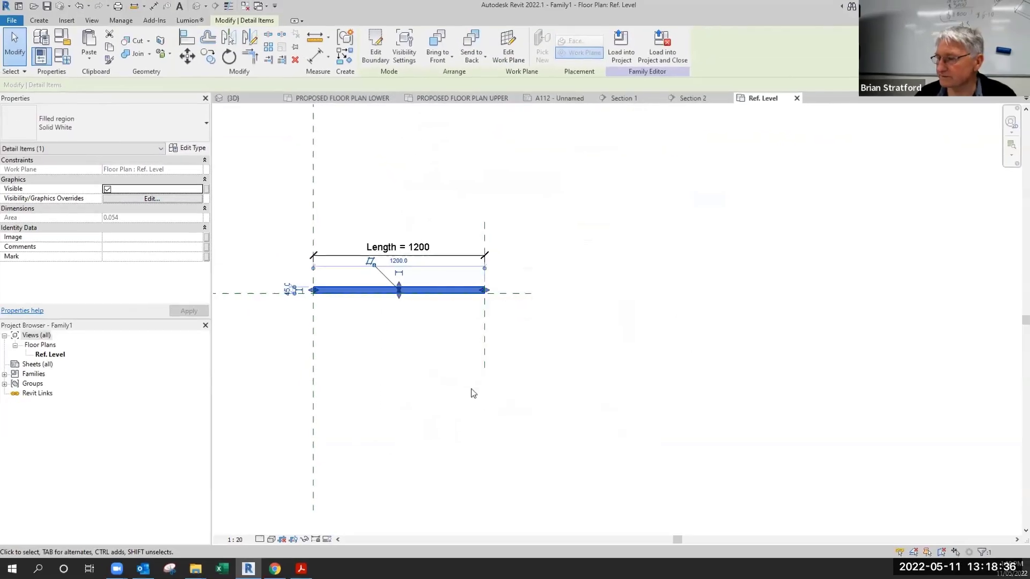
click(410, 450)
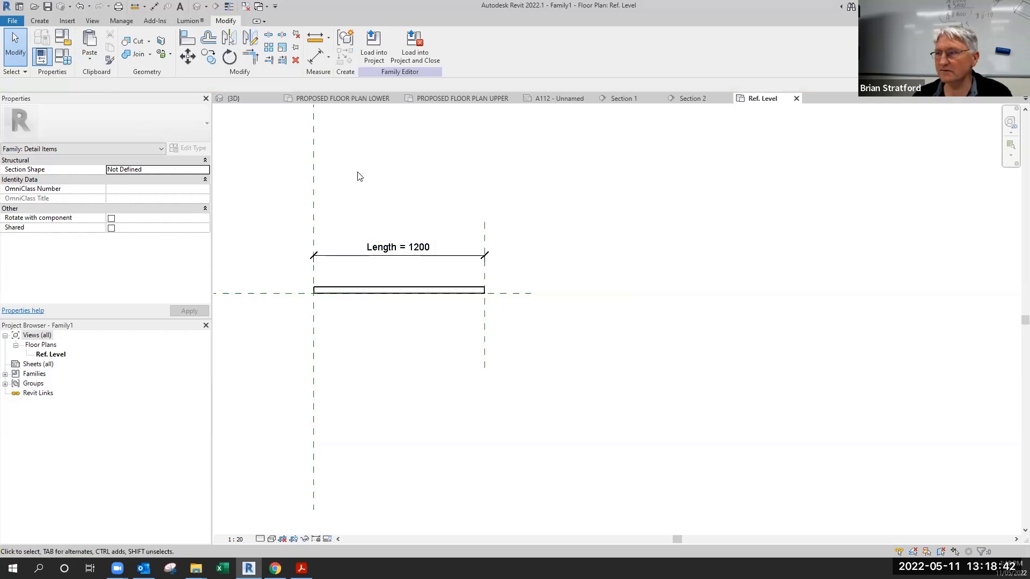
Step: Draw a diagonal in the Light Lines subcategory from the region's lower-left corner to its upper-right corner
click(37, 21)
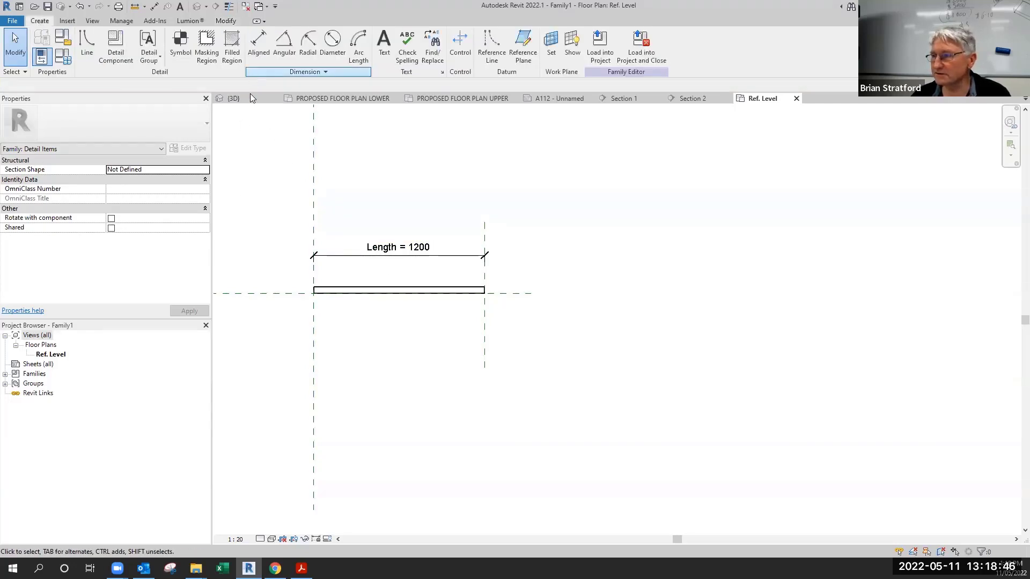
click(71, 23)
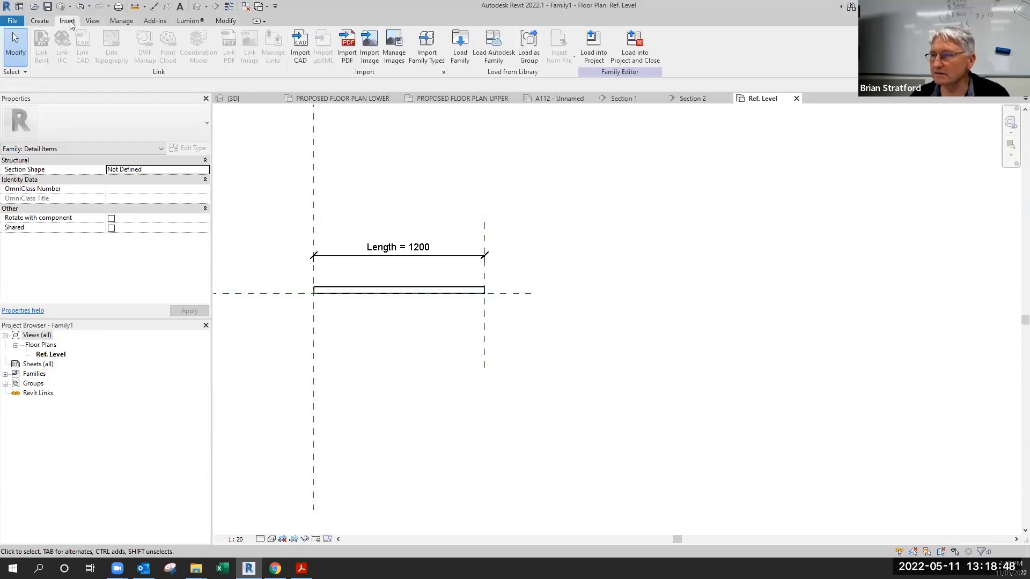
click(41, 21)
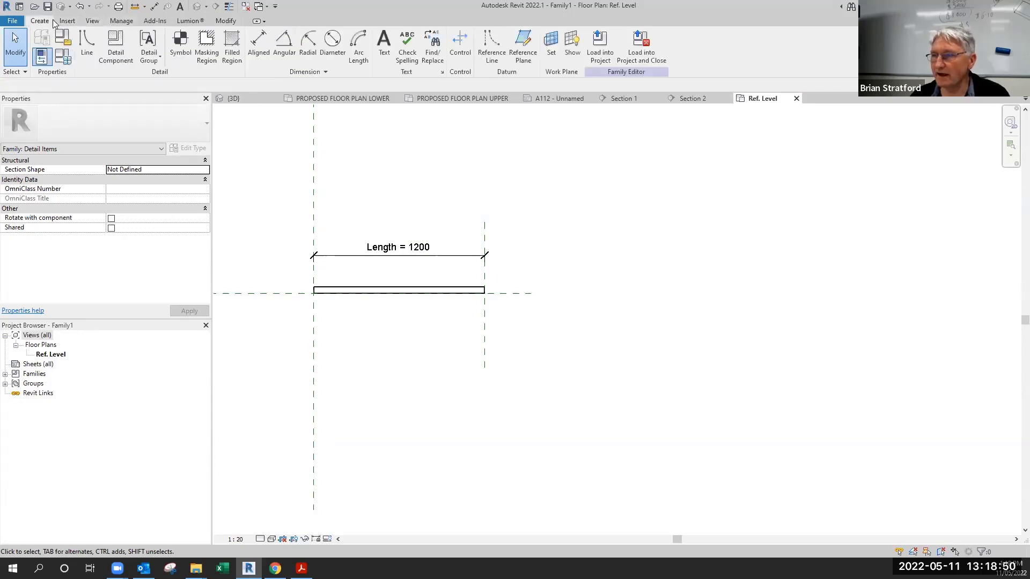
click(86, 43)
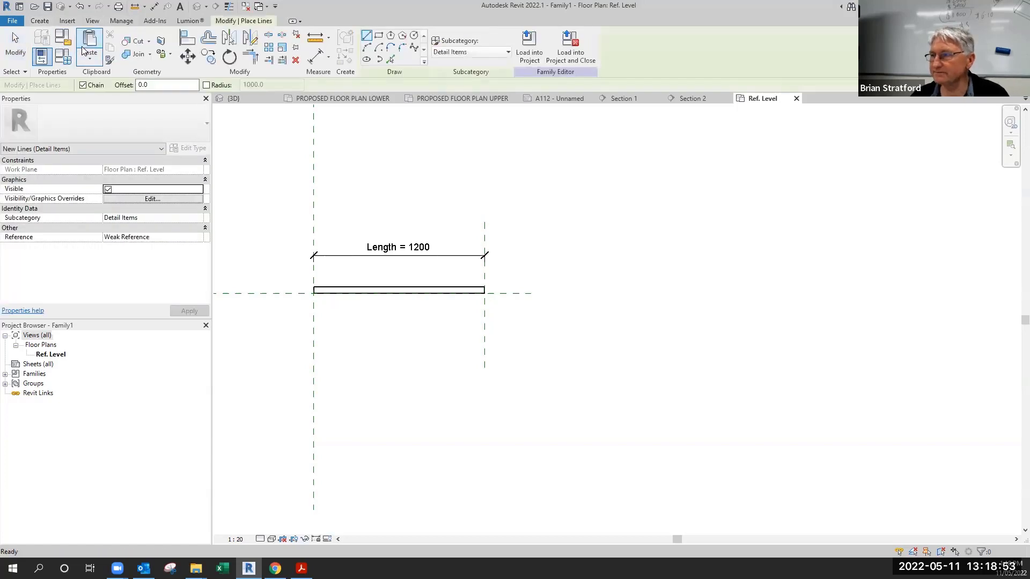
click(474, 50)
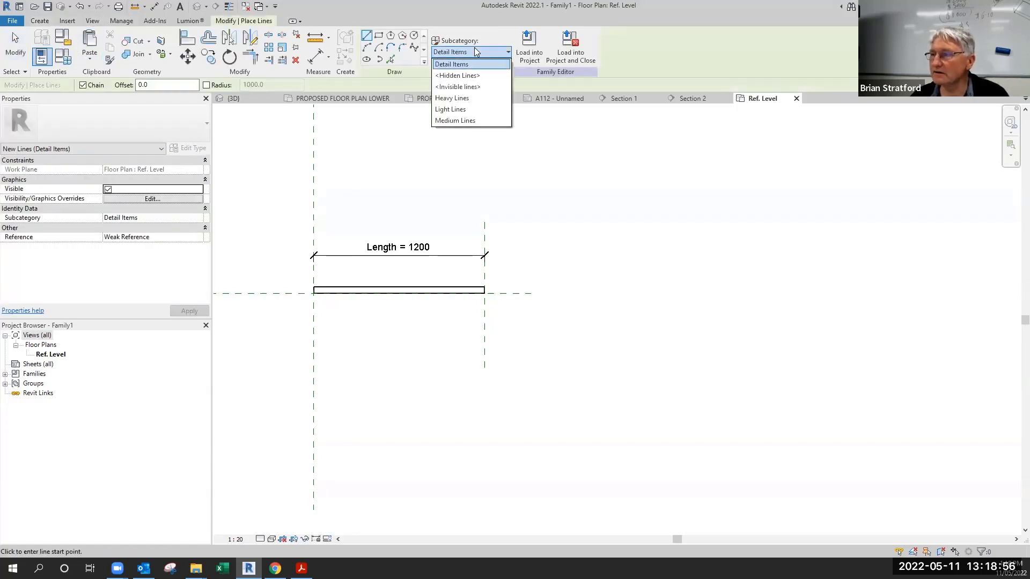
click(463, 109)
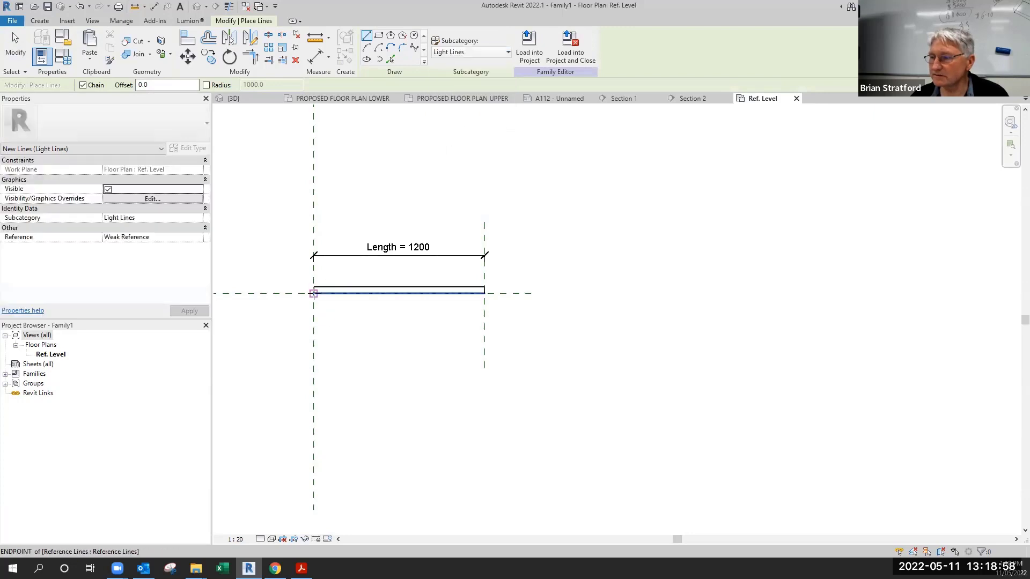
click(313, 294)
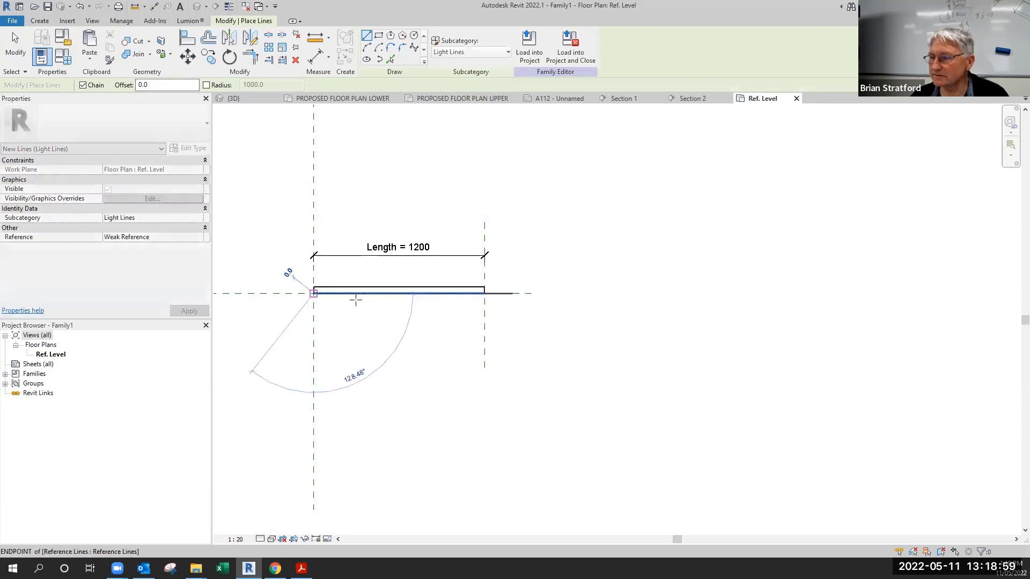
click(483, 288)
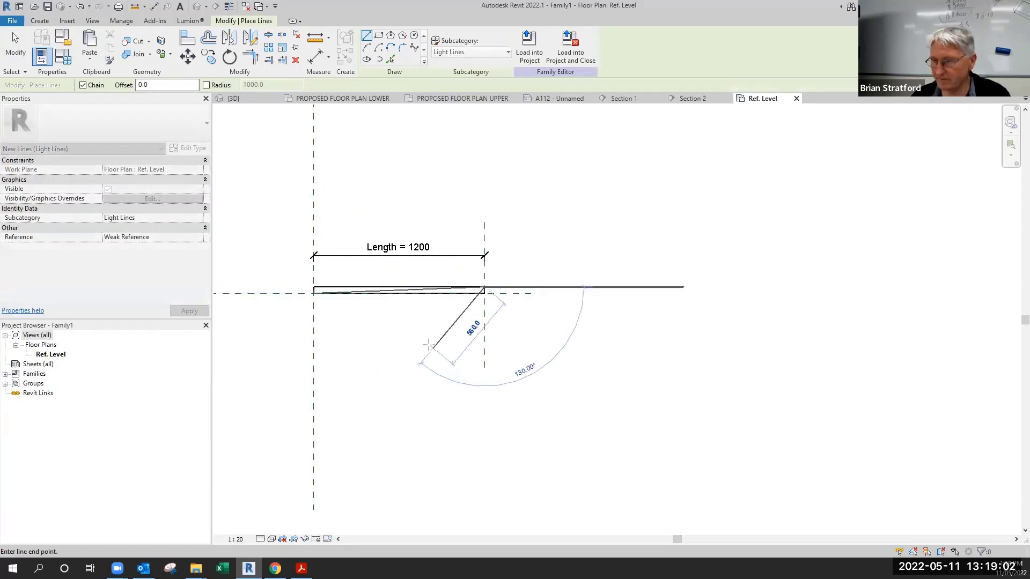
key(Escape)
Step: Draw the opposite Light Lines diagonal from the region's upper-left corner to its lower-right corner
click(314, 287)
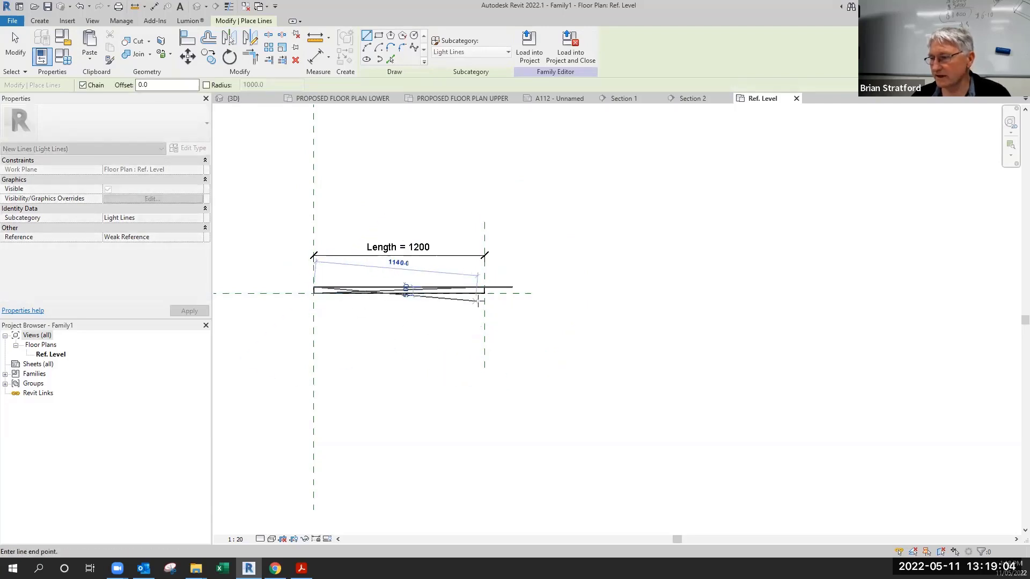
click(484, 290)
key(Escape)
key(Escape)
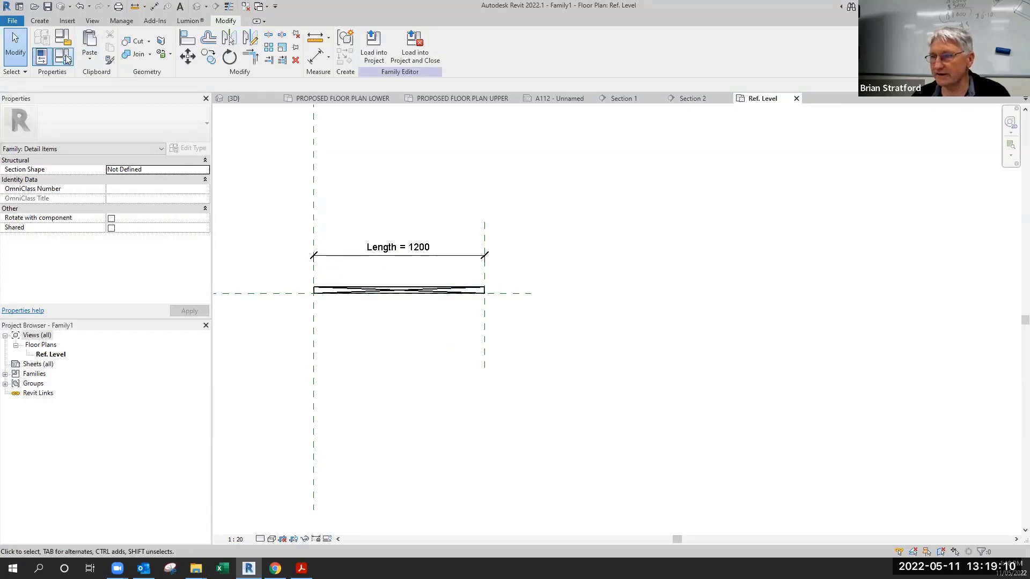
Step: Set the family's default Length parameter to 900 to test that the timber detail follows the reference planes
click(67, 59)
click(506, 216)
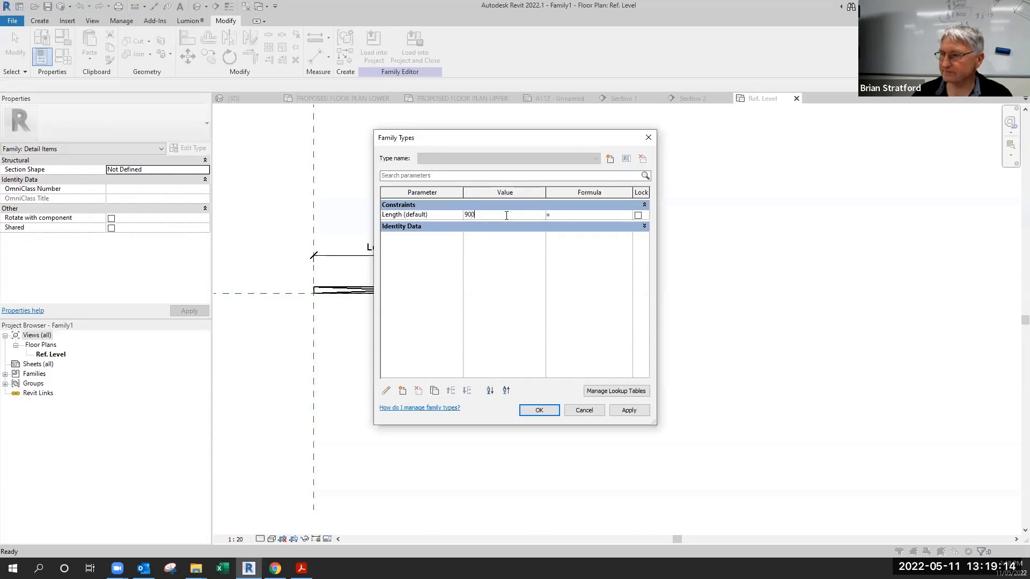
click(538, 411)
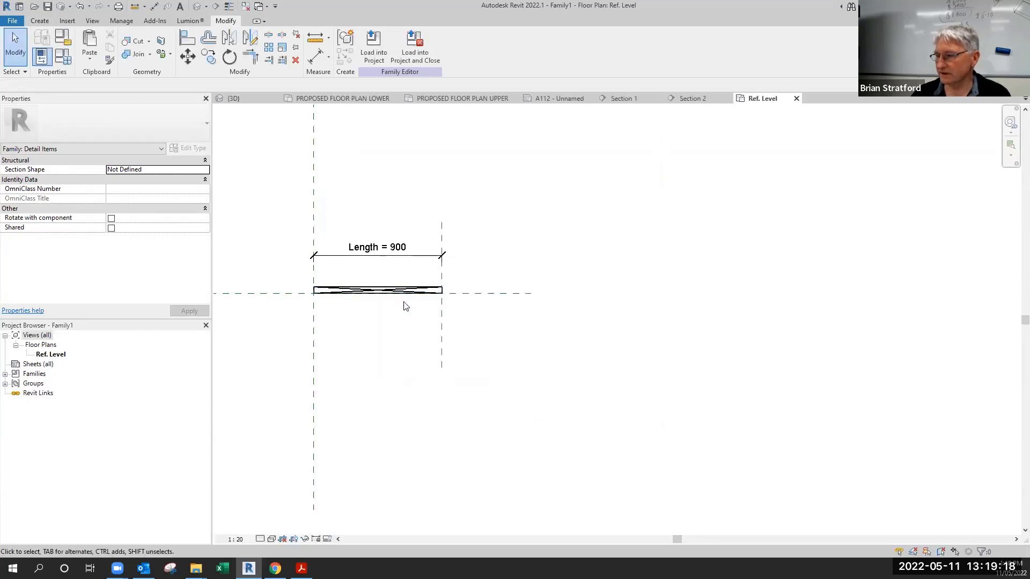
scroll(407, 305, up, 3)
scroll(424, 332, down, 3)
middle_drag(368, 349, 476, 345)
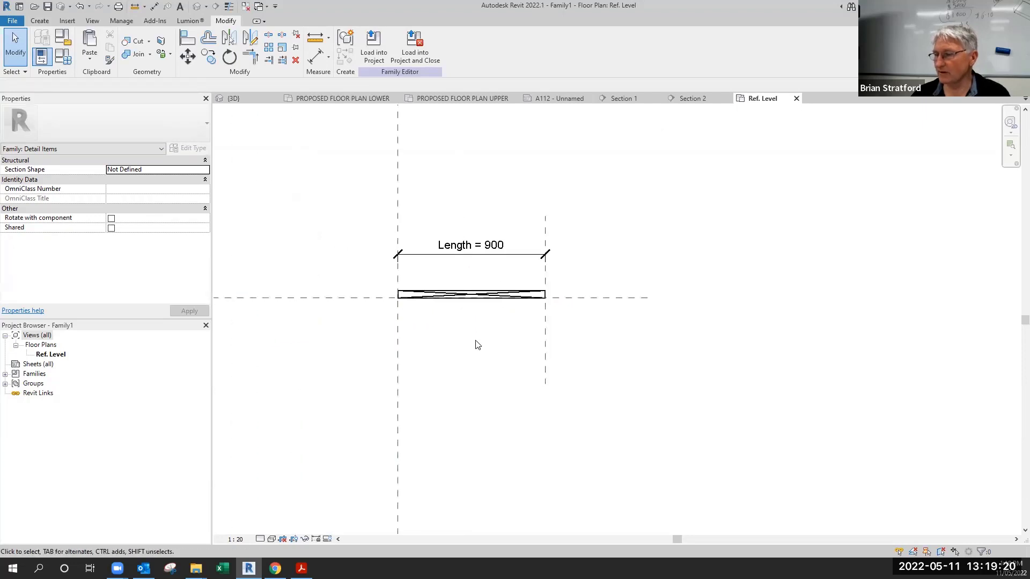
click(479, 250)
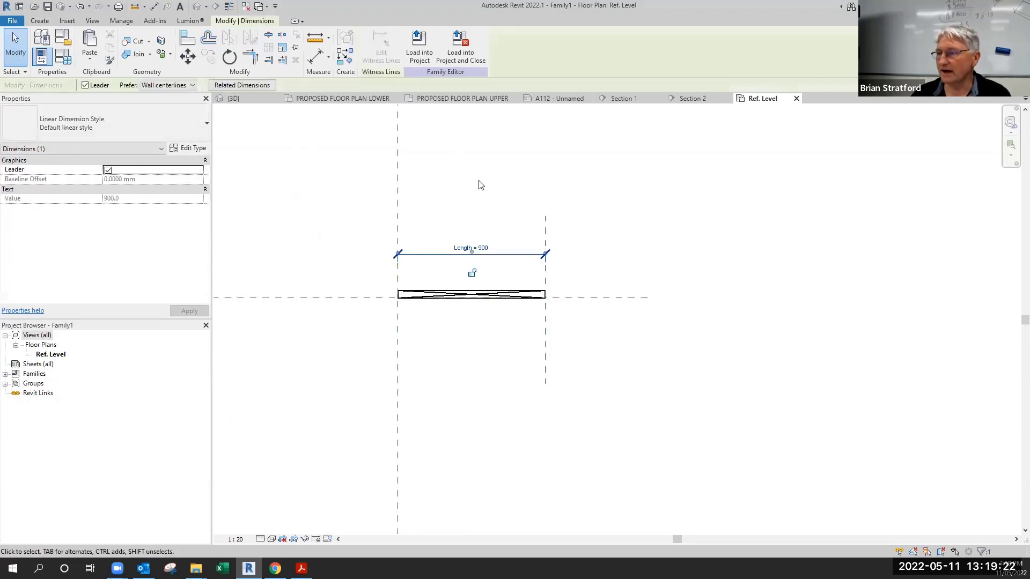
click(478, 184)
click(426, 259)
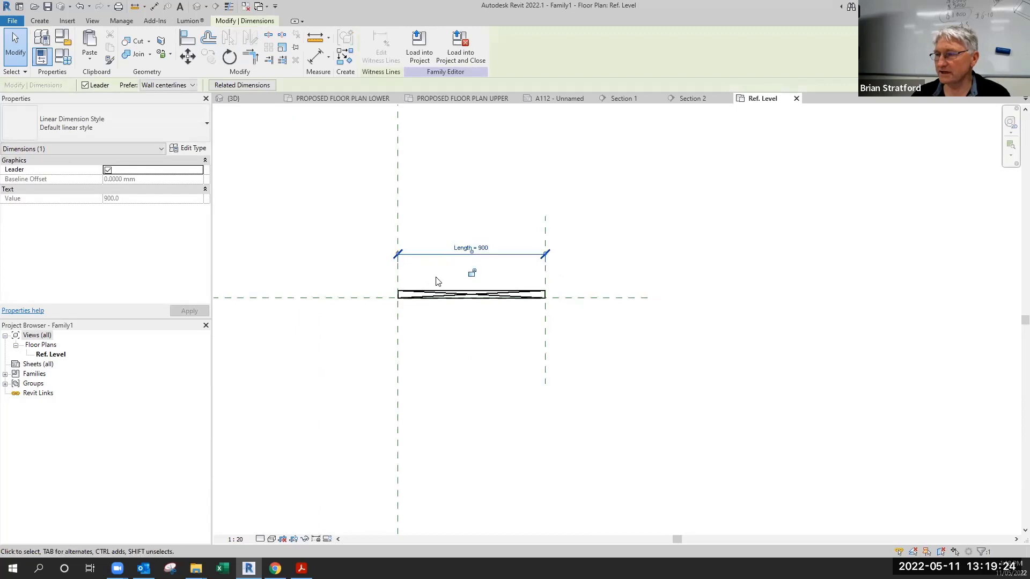
click(297, 149)
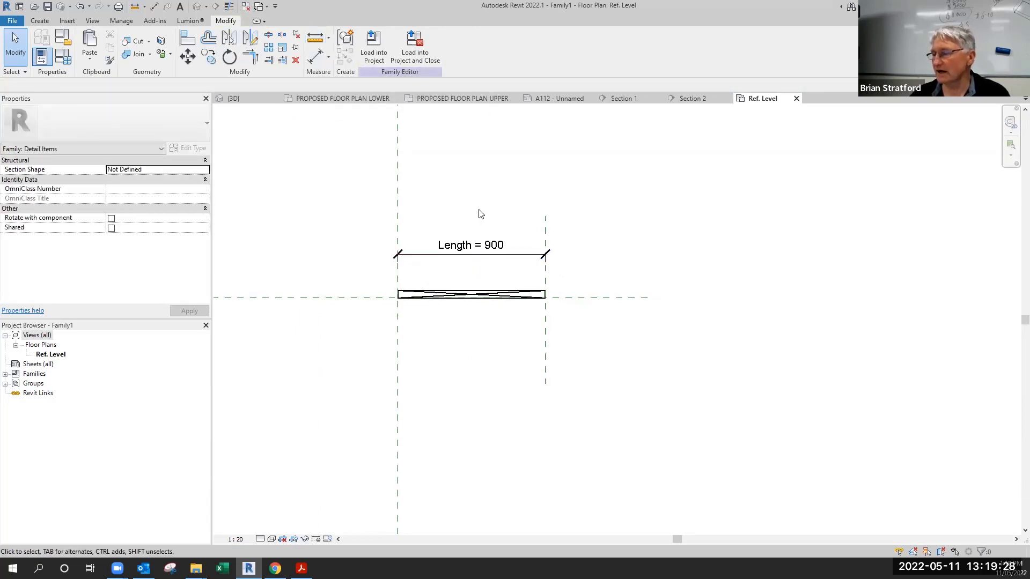
click(419, 256)
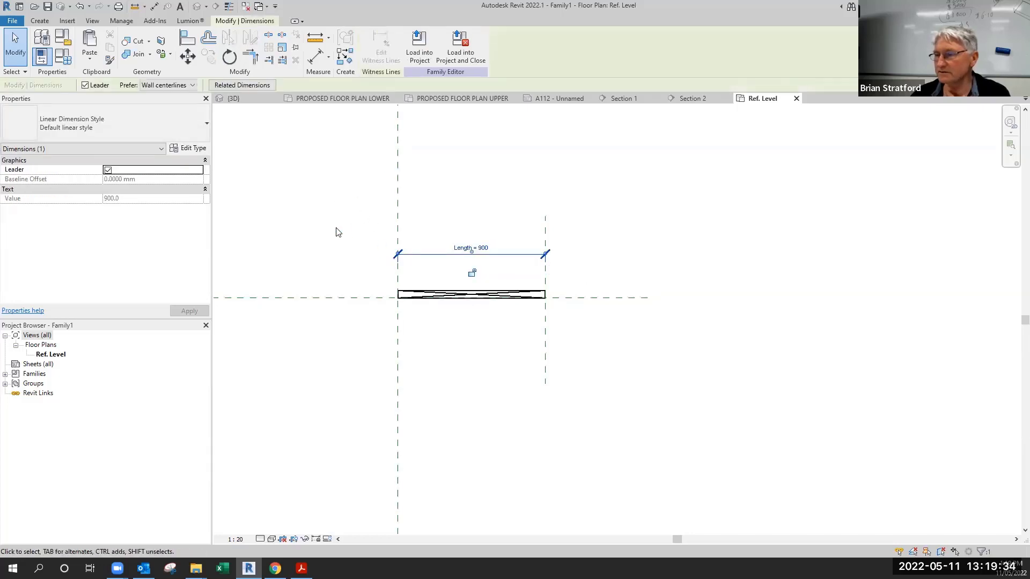
key(Escape)
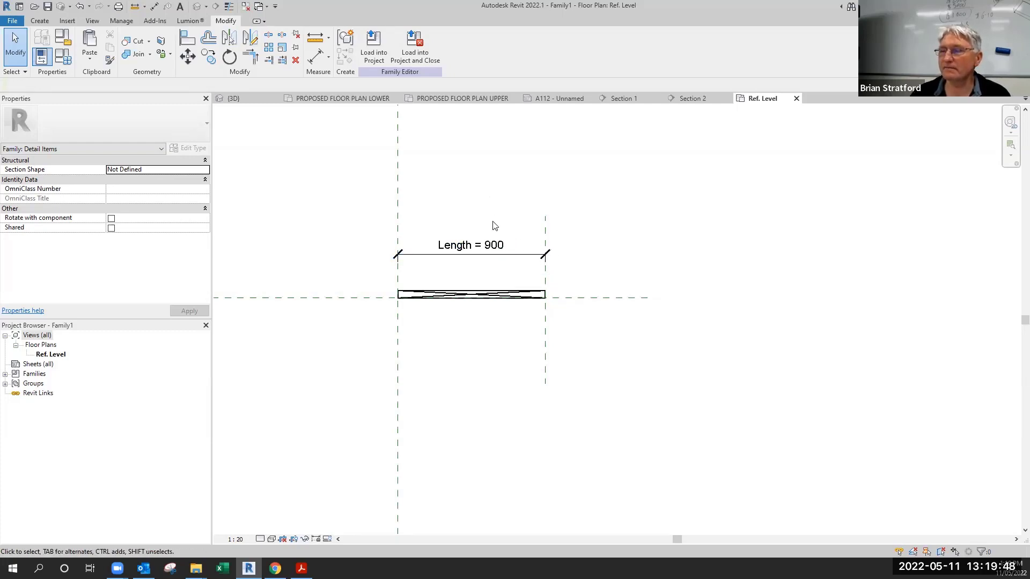
Step: Save the detail item family to the Desktop as "90x45 line based"
click(13, 22)
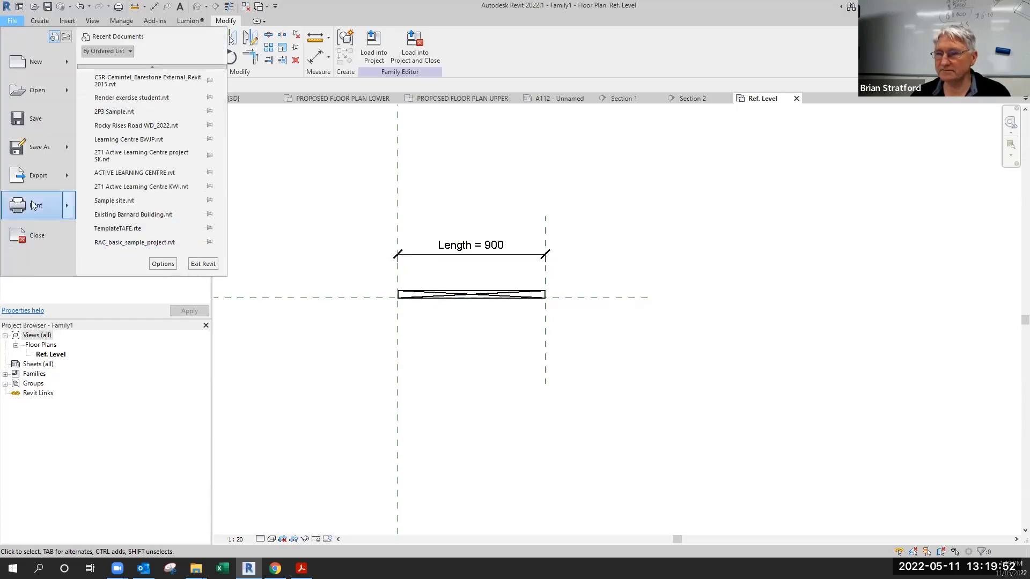
mouse_move(42, 147)
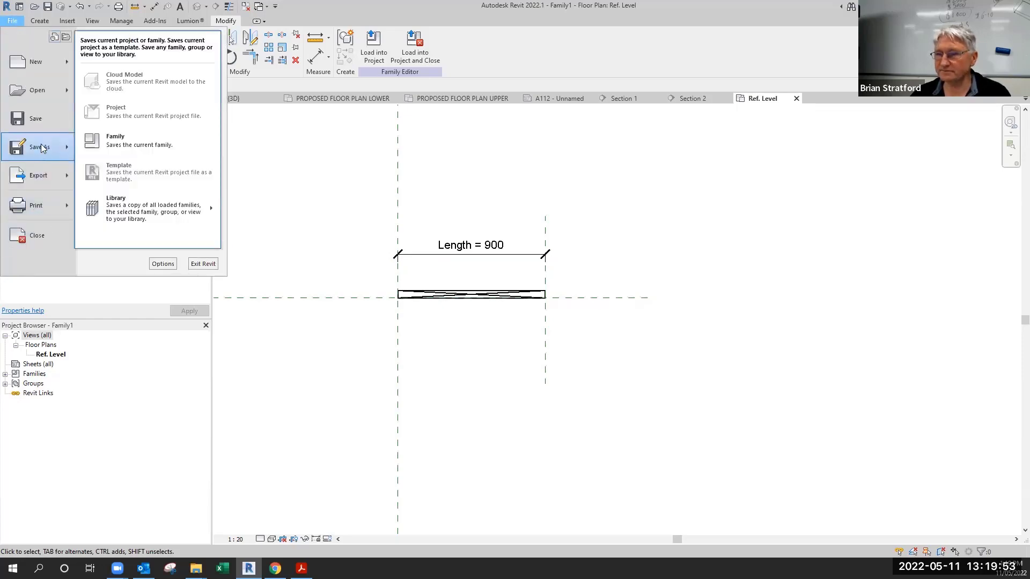
click(112, 142)
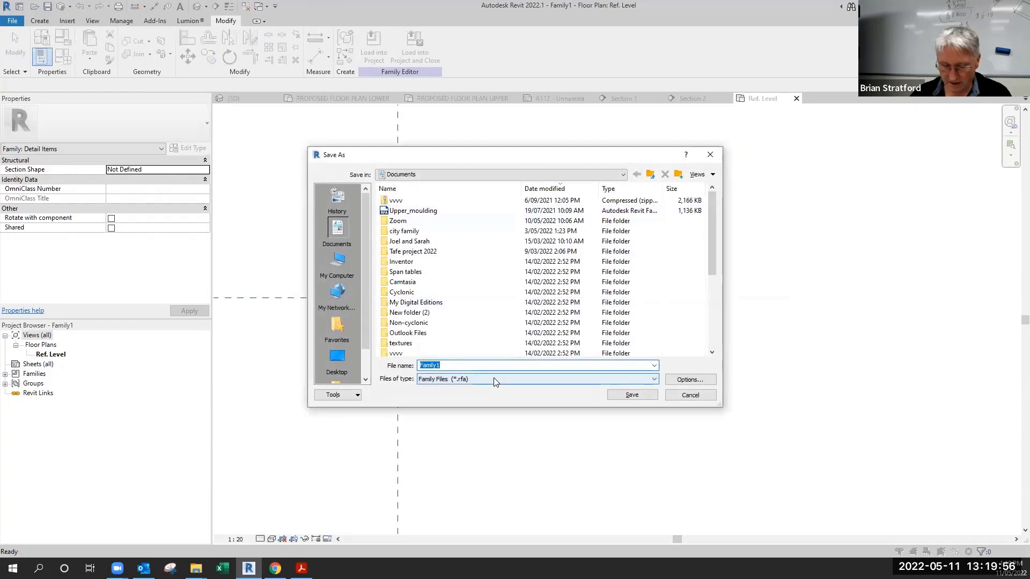
text(90x)
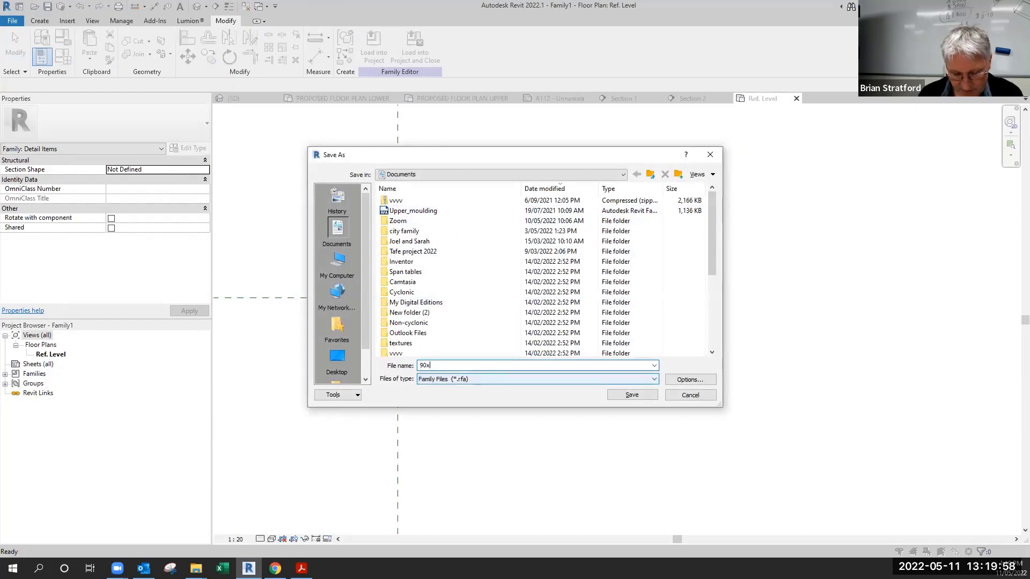
text(45 line based)
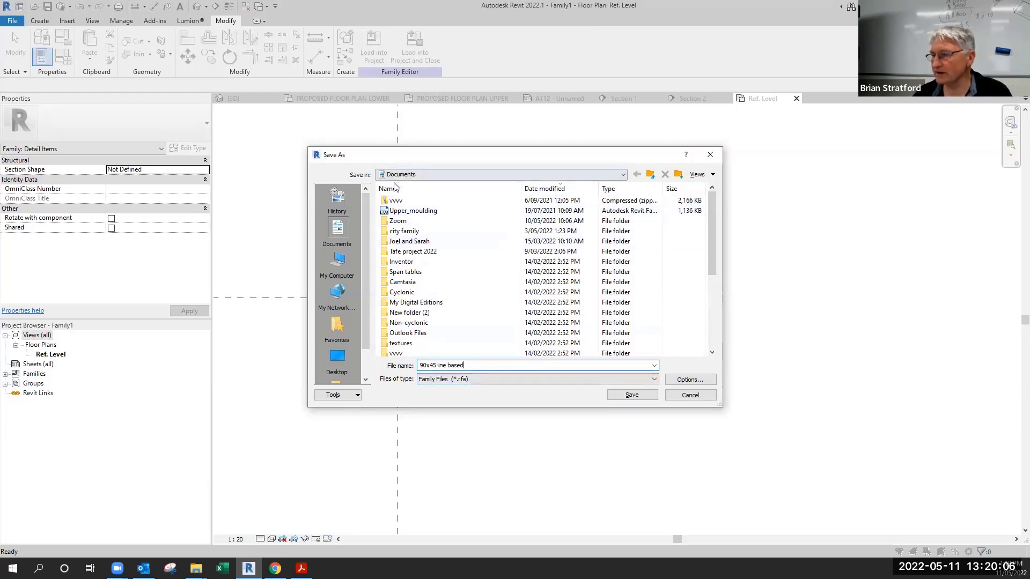
click(337, 360)
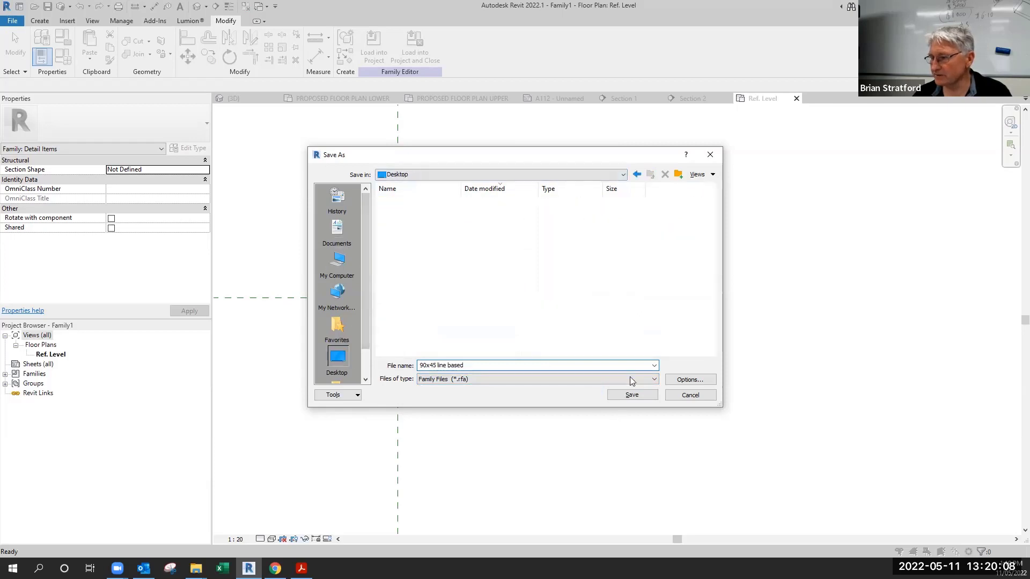
click(637, 396)
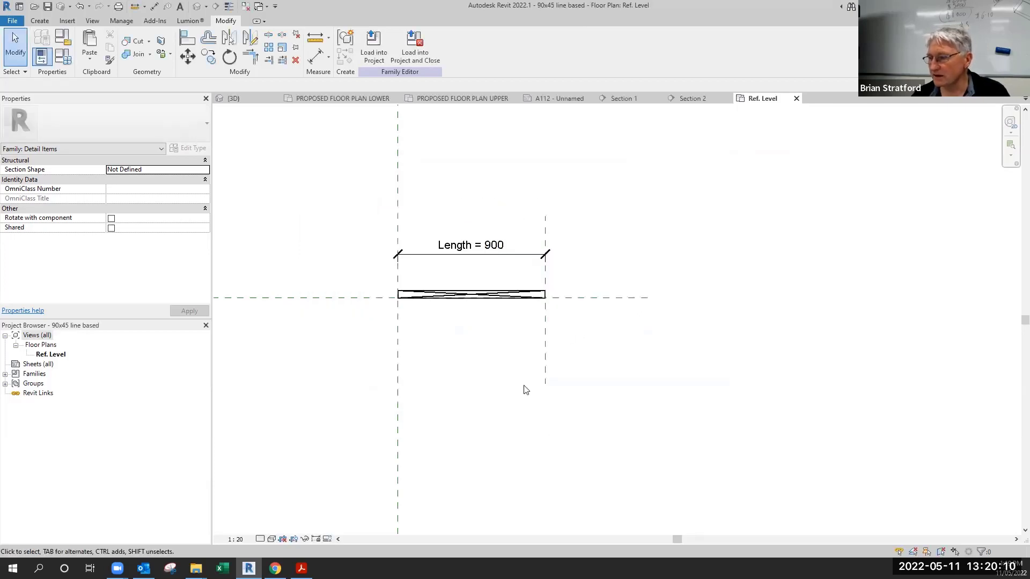
Step: Load the 90x45 line based family into the 2T2 Building Student project and open Section 2 for placement
click(366, 53)
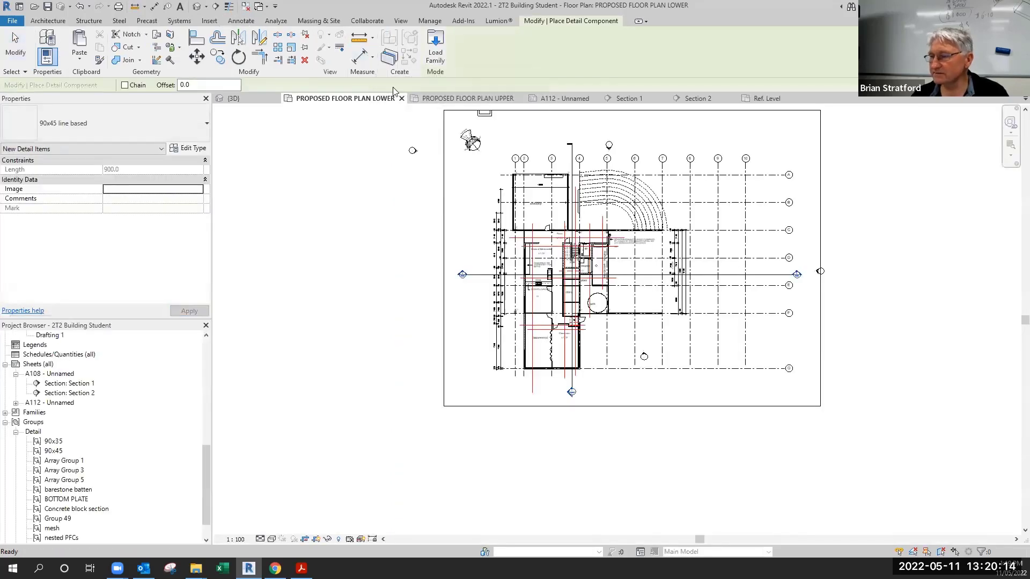
click(641, 100)
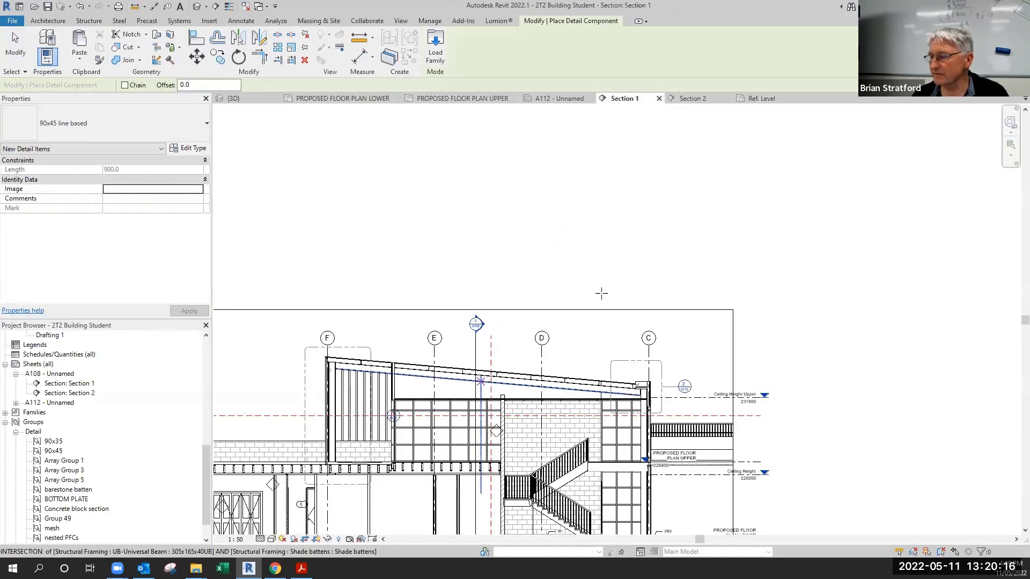
click(692, 99)
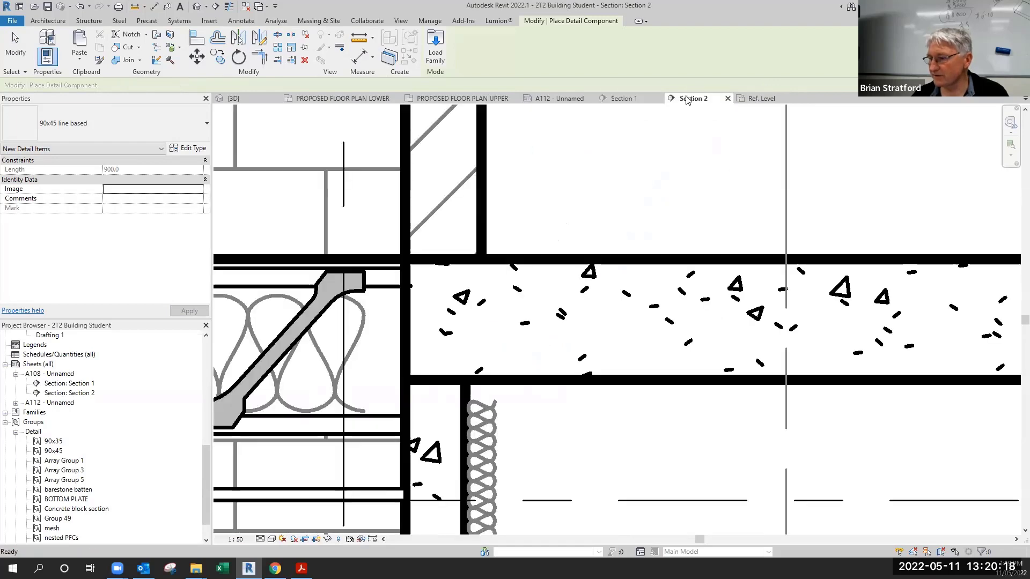
scroll(516, 294, down, 3)
scroll(542, 216, up, 2)
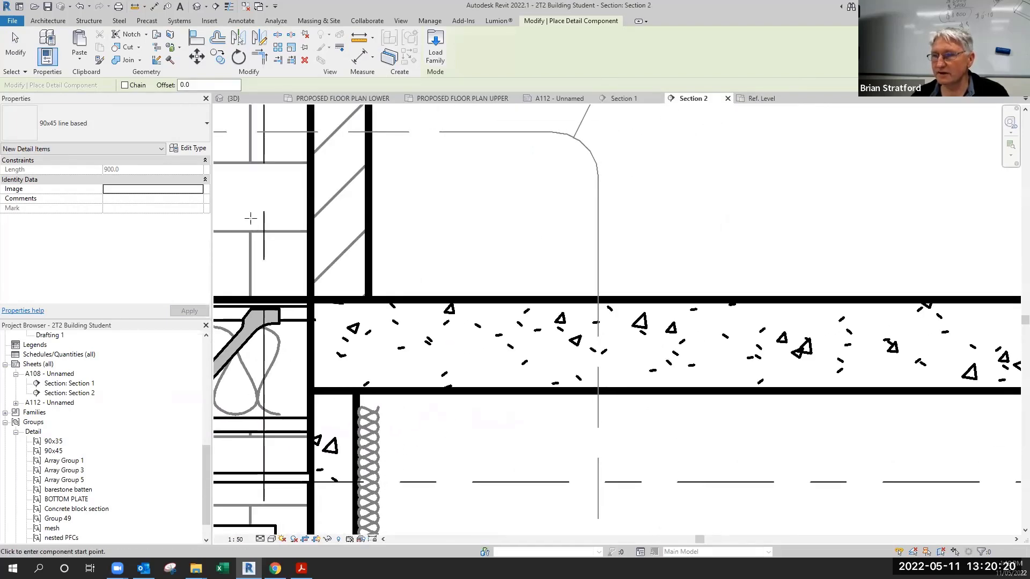
click(456, 237)
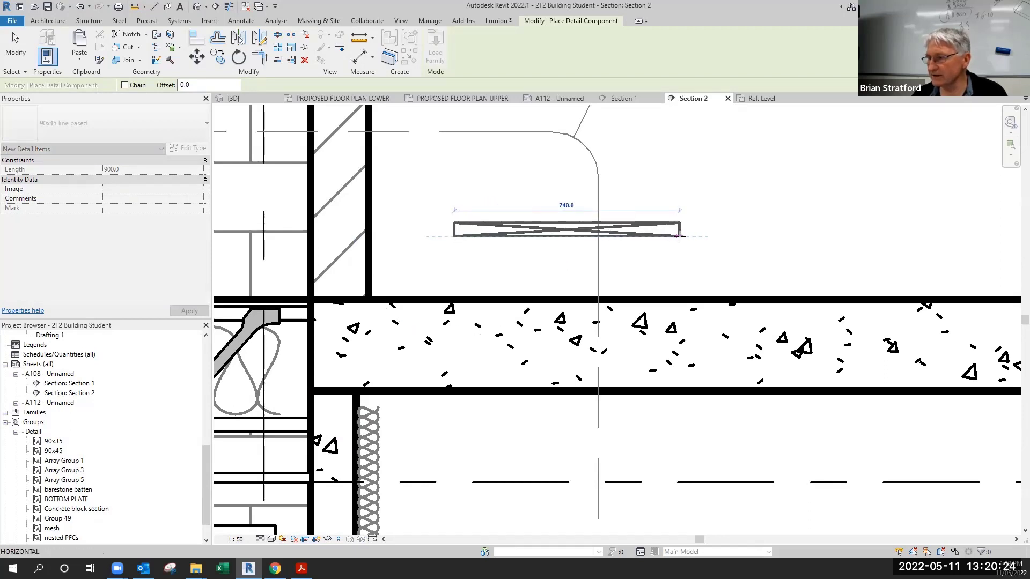
key(Escape)
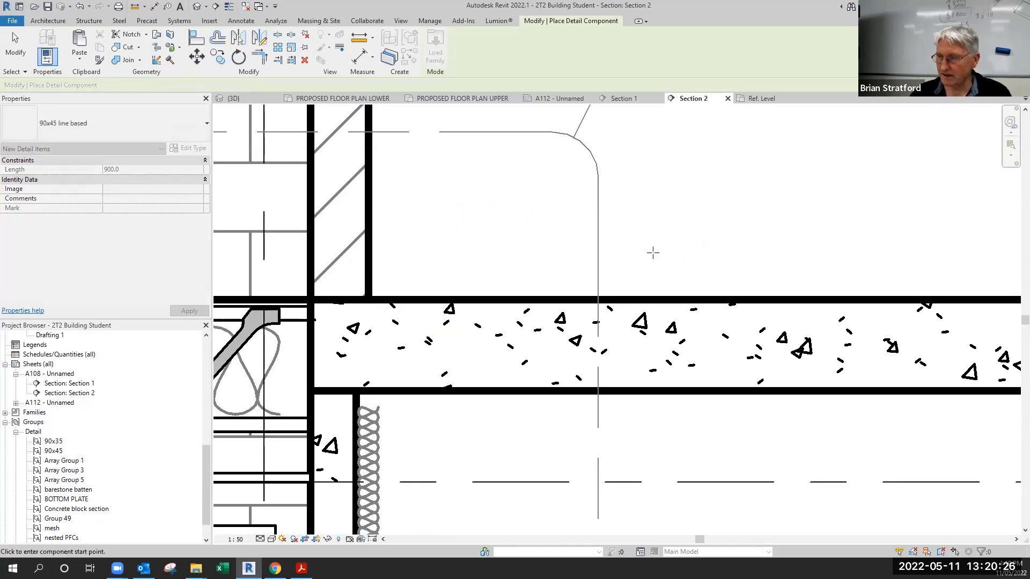
Step: Turn on thin lines and place a vertical 90x45 line based item 265 mm long against the slab end, on the joist side
click(229, 6)
scroll(423, 329, up, 3)
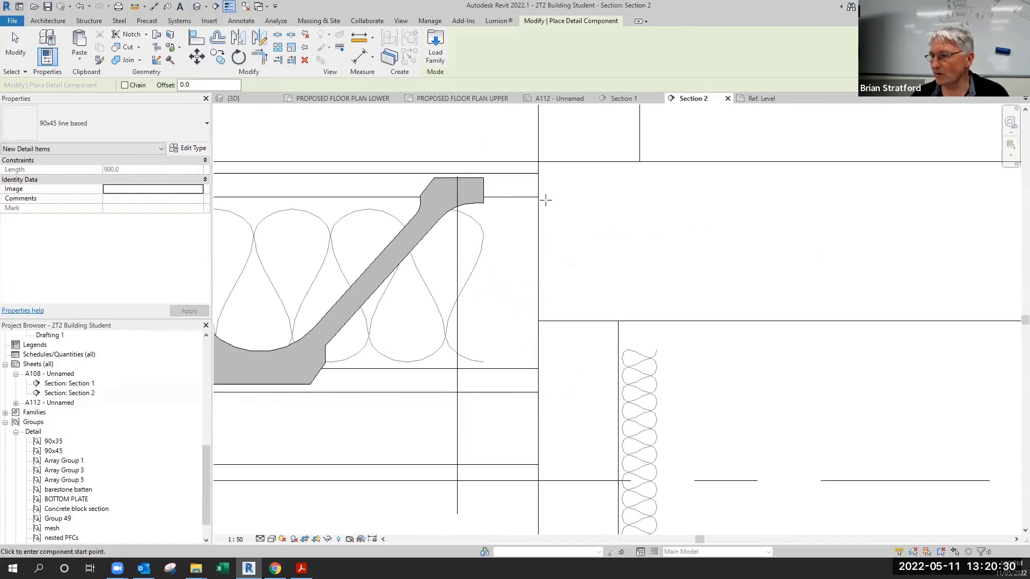
click(540, 197)
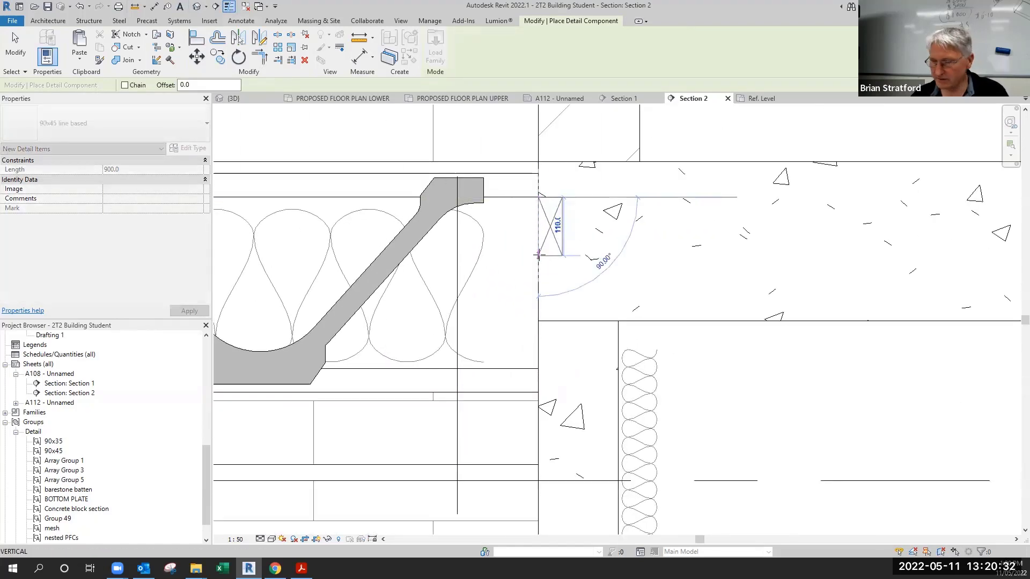
key(Escape)
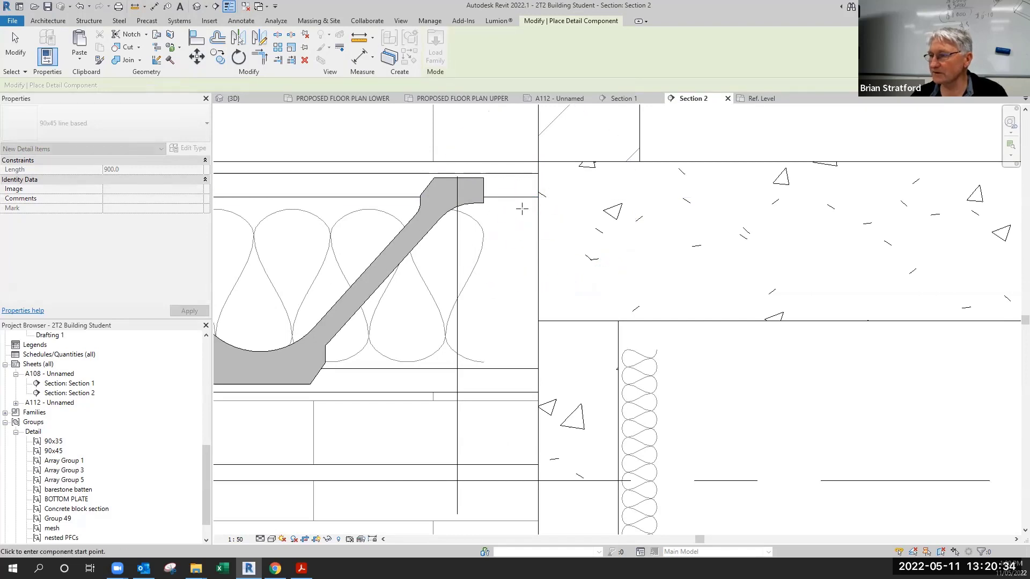
click(539, 349)
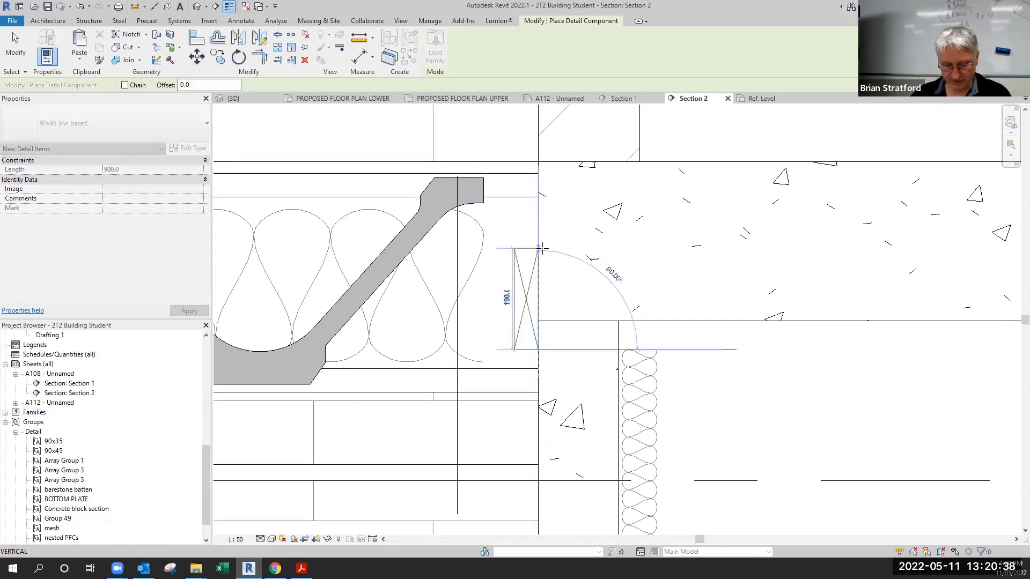
text(265)
key(Return)
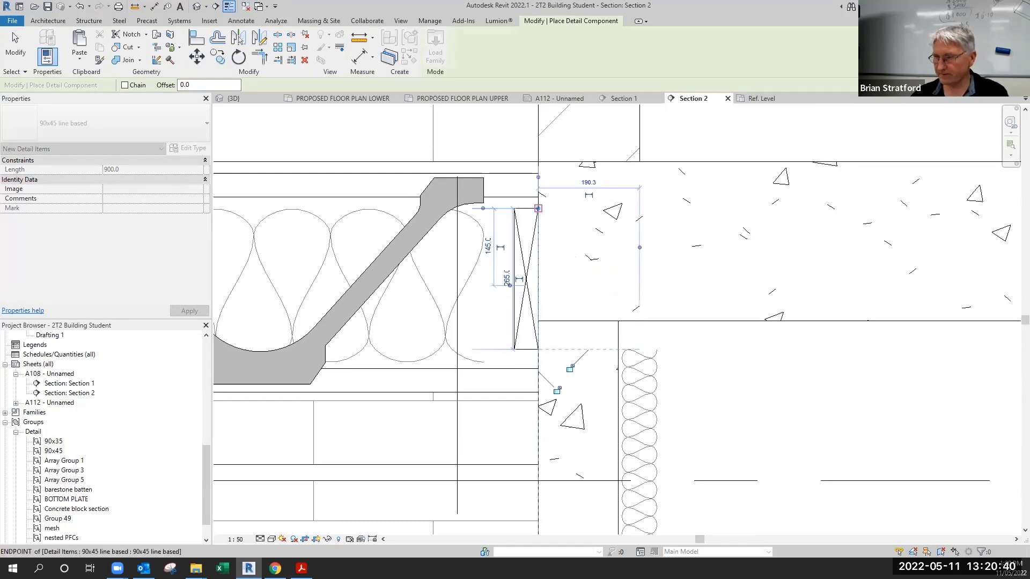
key(Escape)
Step: Move the timber item up so its top corner meets the joist top chord's lower line at the slab end, and turn off thin lines
click(526, 268)
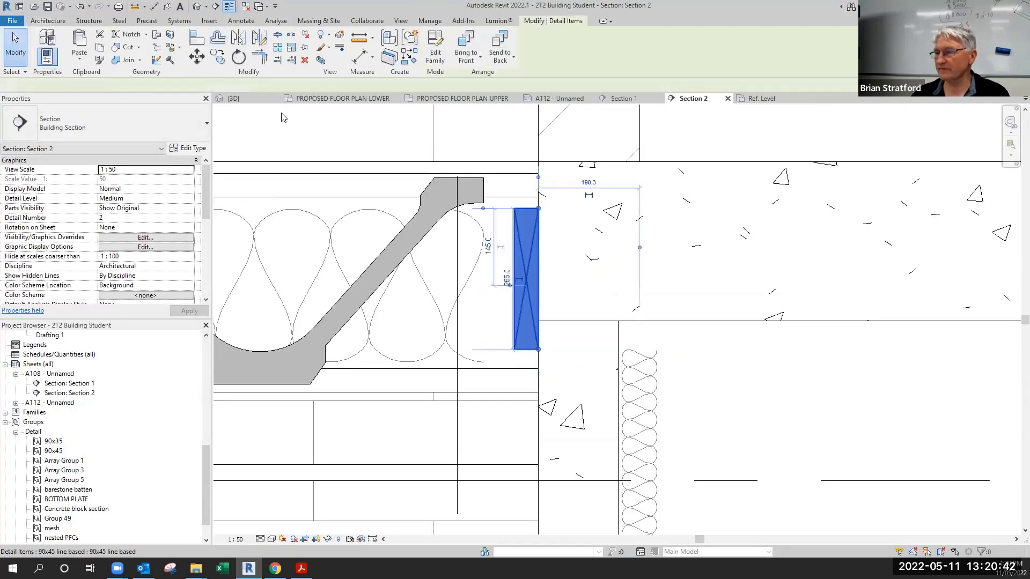
click(198, 58)
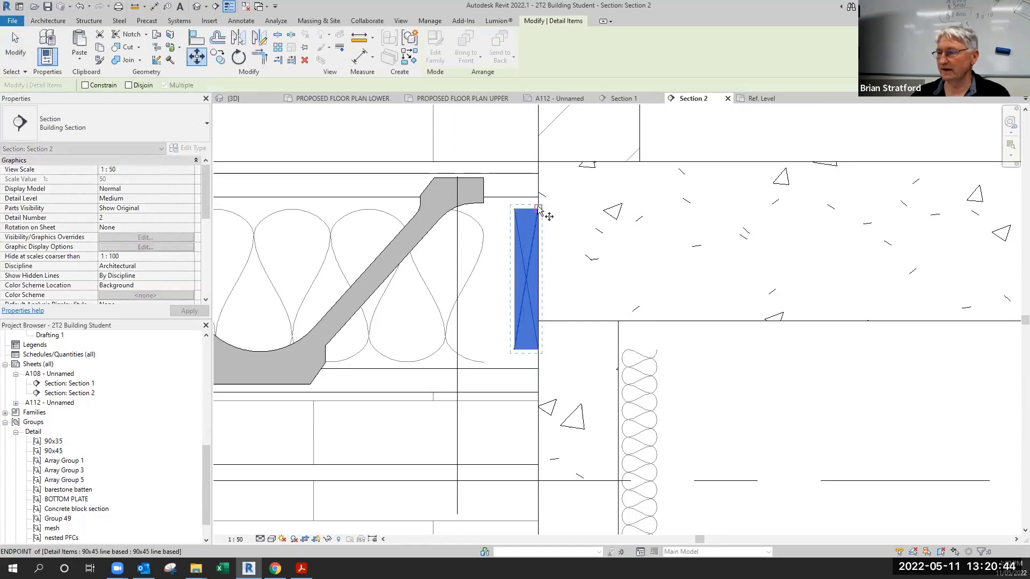
click(538, 208)
click(539, 198)
key(Escape)
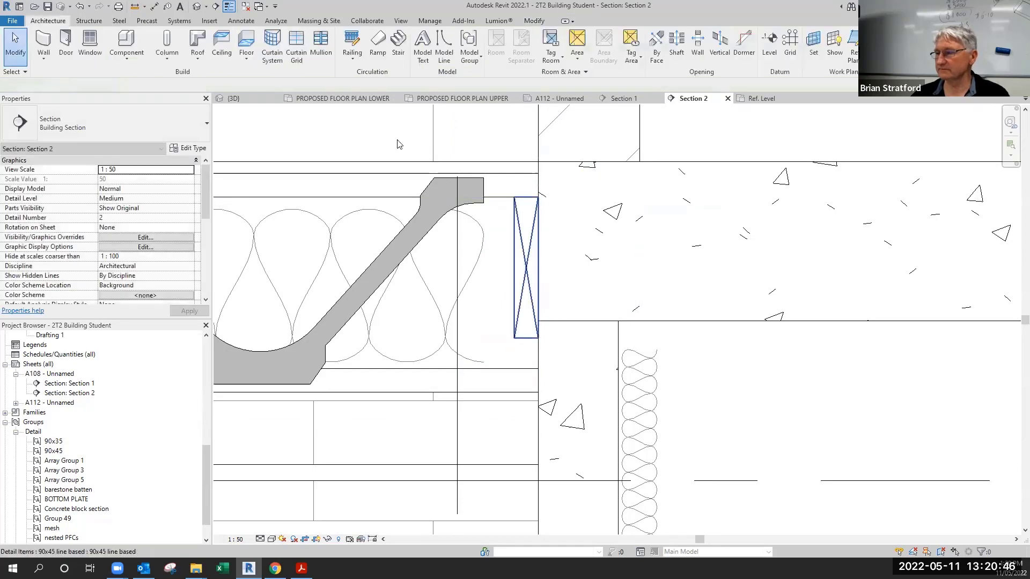
click(228, 7)
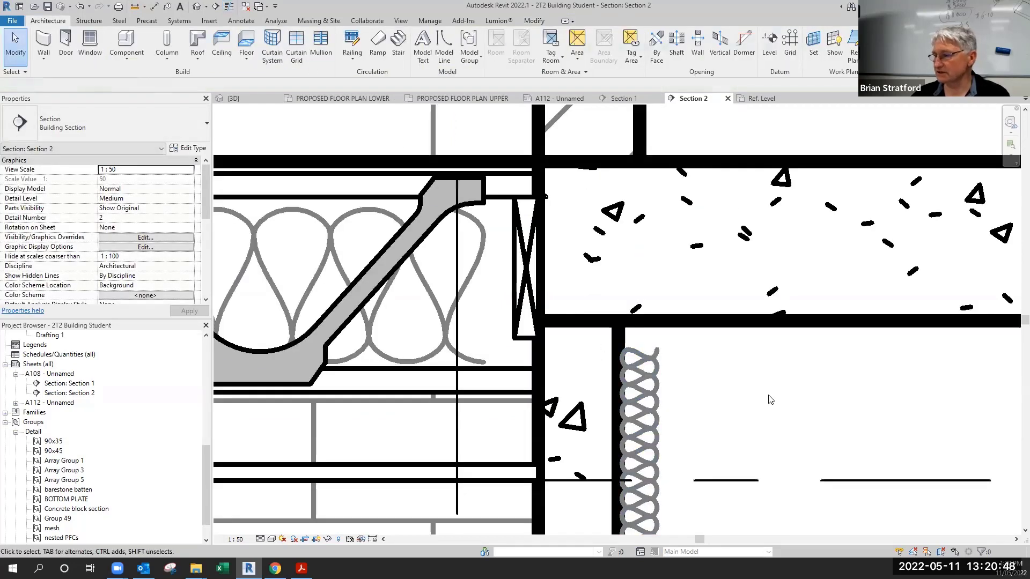
scroll(771, 400, down, 3)
scroll(574, 391, up, 2)
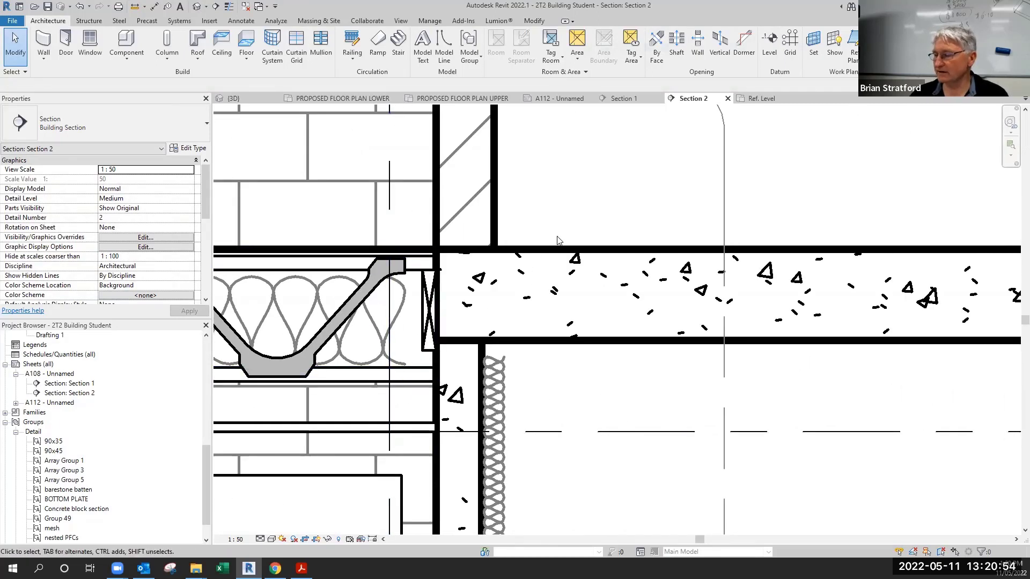
Step: Examine the 90 mm timber stud wall in Section 2 and its top plate junction below the beam
scroll(558, 241, down, 5)
scroll(574, 354, up, 4)
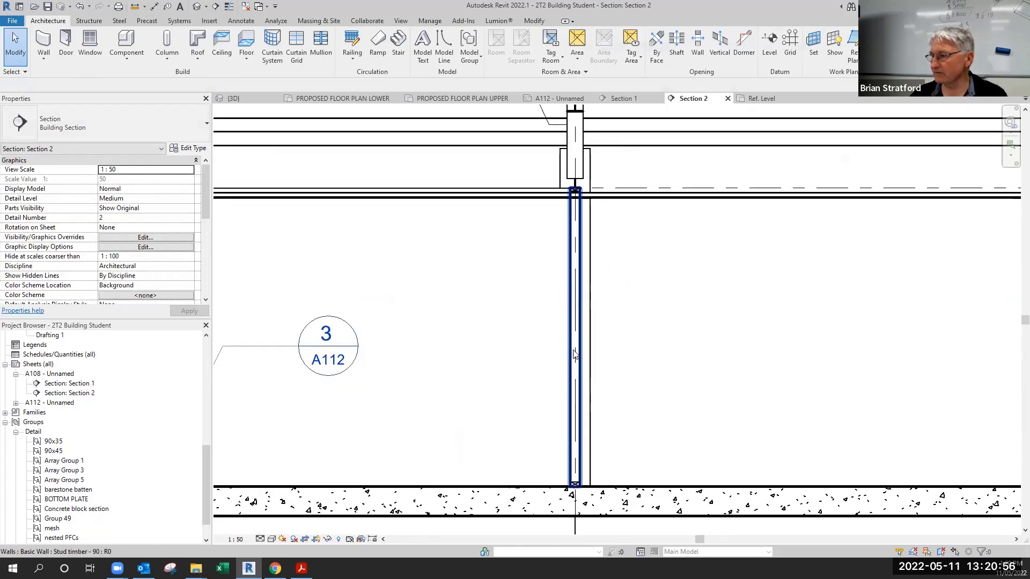
scroll(574, 354, up, 4)
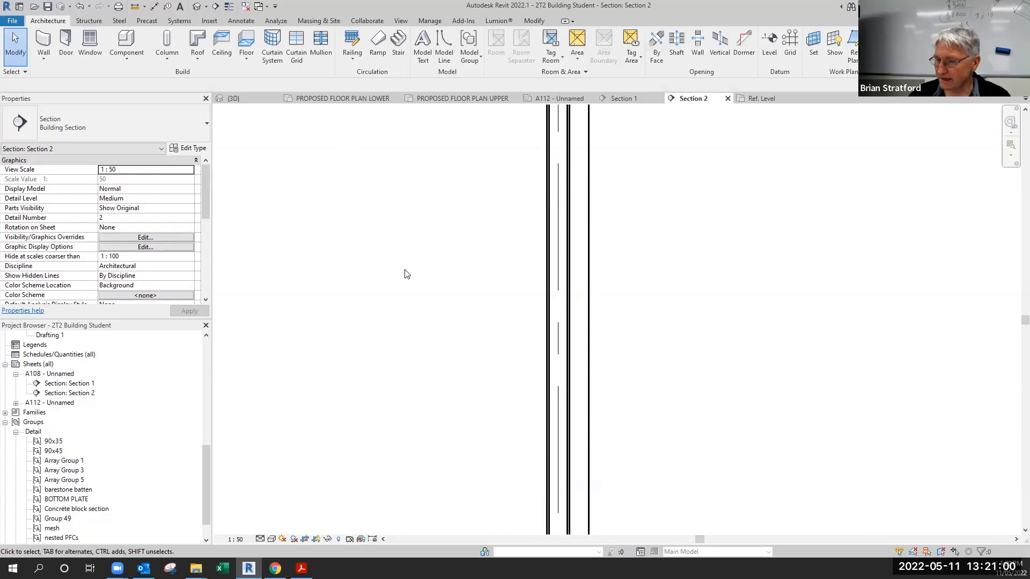
scroll(70, 469, down, 1)
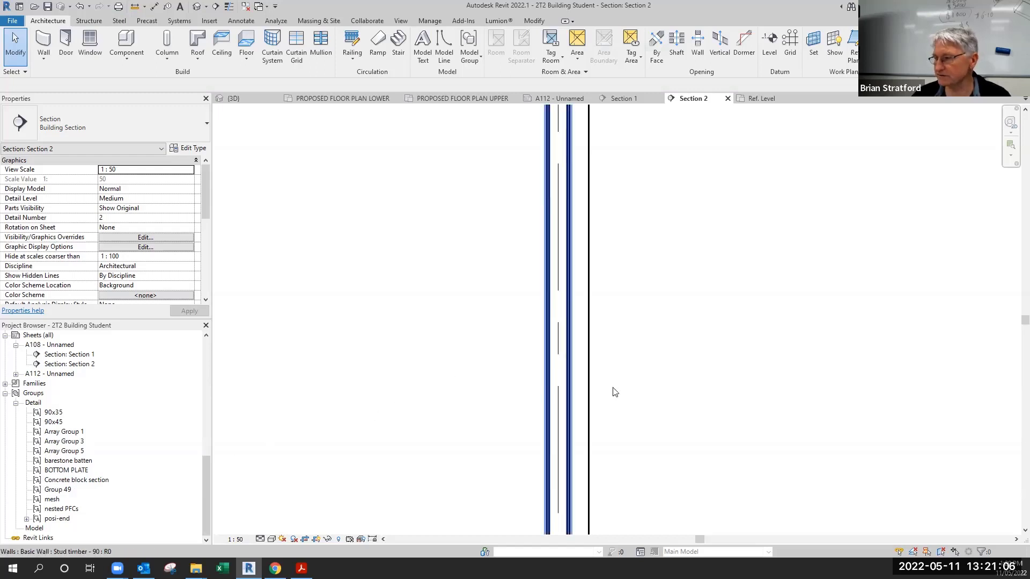
scroll(461, 473, down, 1)
middle_drag(411, 495, 398, 306)
scroll(407, 396, down, 3)
scroll(407, 395, up, 3)
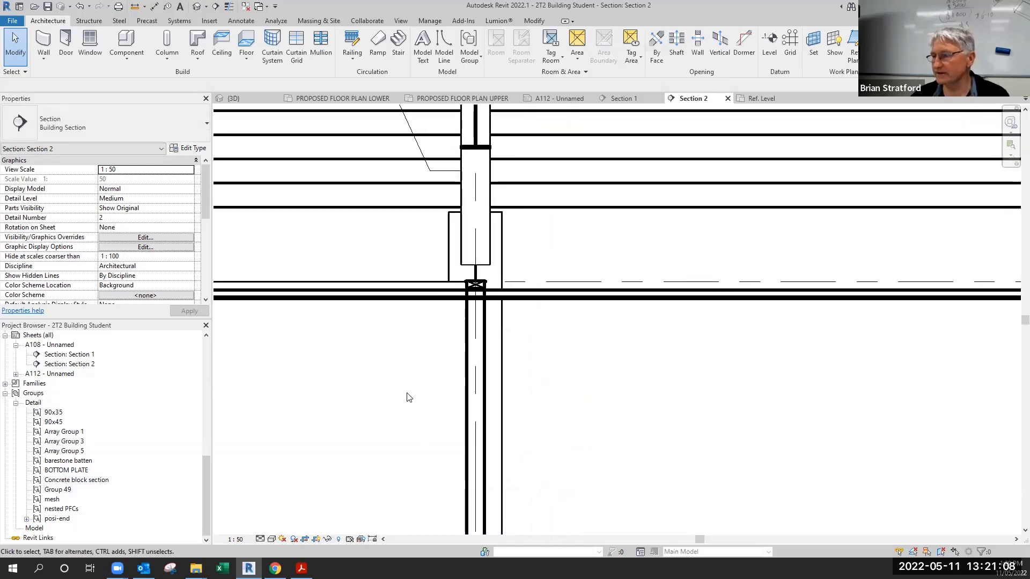
Step: Place a horizontal 90x45 line based detail component 70 mm long between the lining lines of the Section 2 stud wall
click(249, 21)
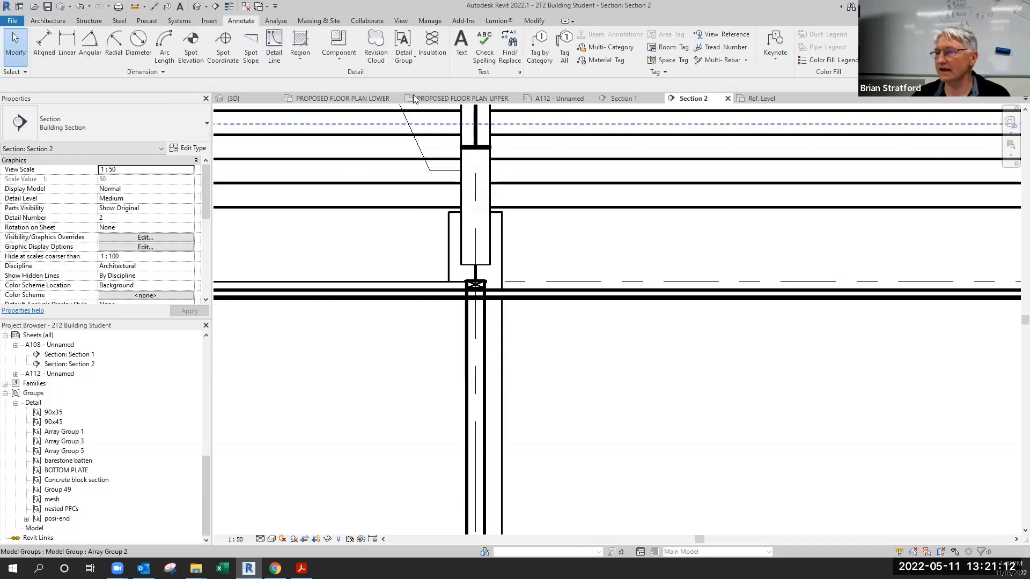
click(340, 59)
click(346, 78)
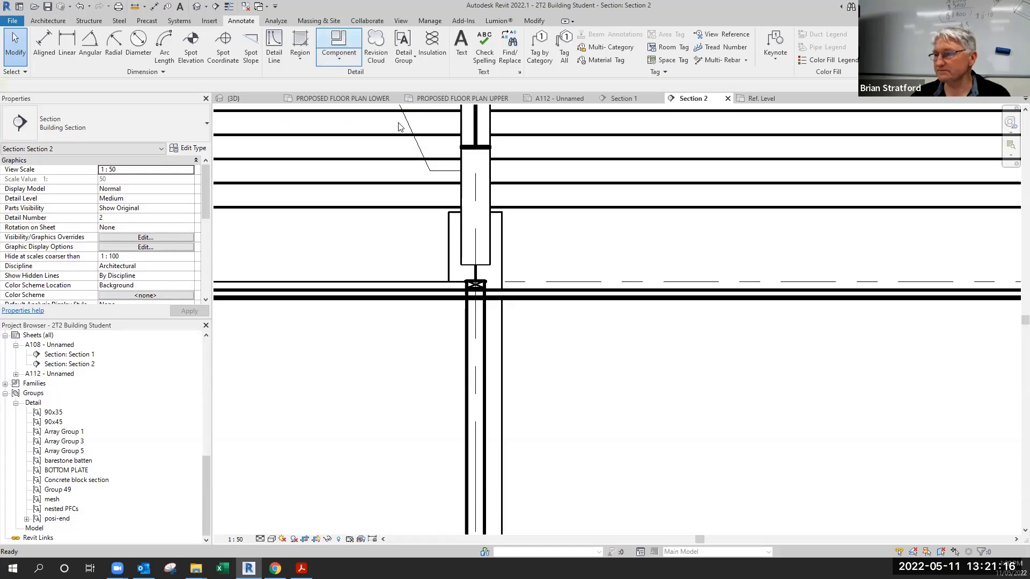
scroll(481, 305, down, 4)
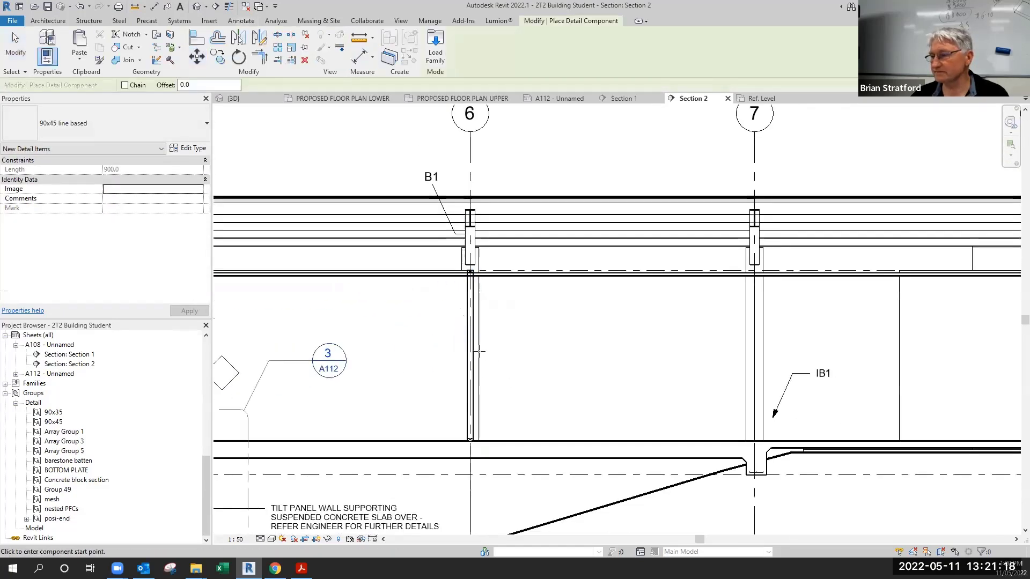
scroll(478, 350, up, 6)
scroll(457, 363, up, 3)
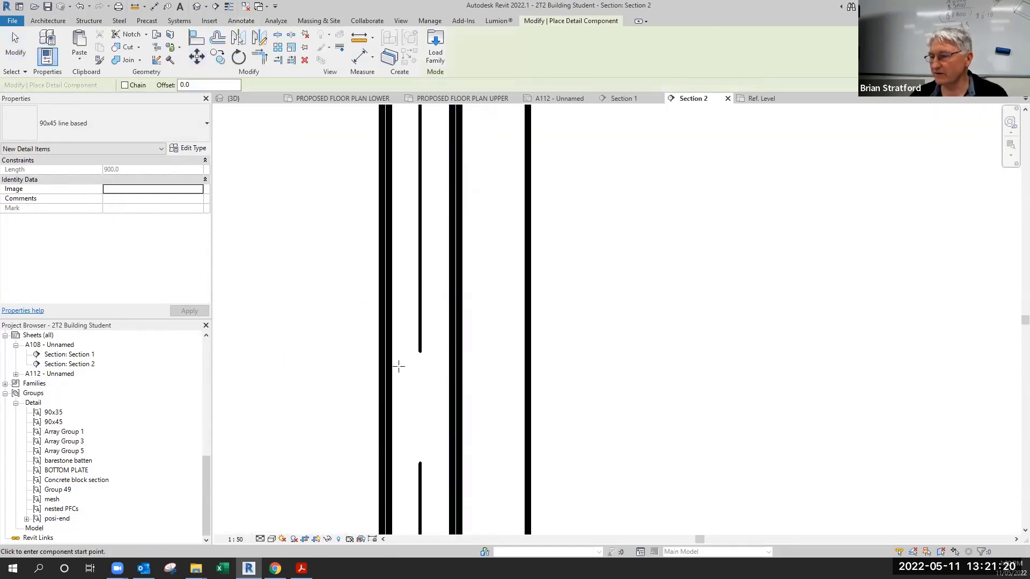
click(399, 367)
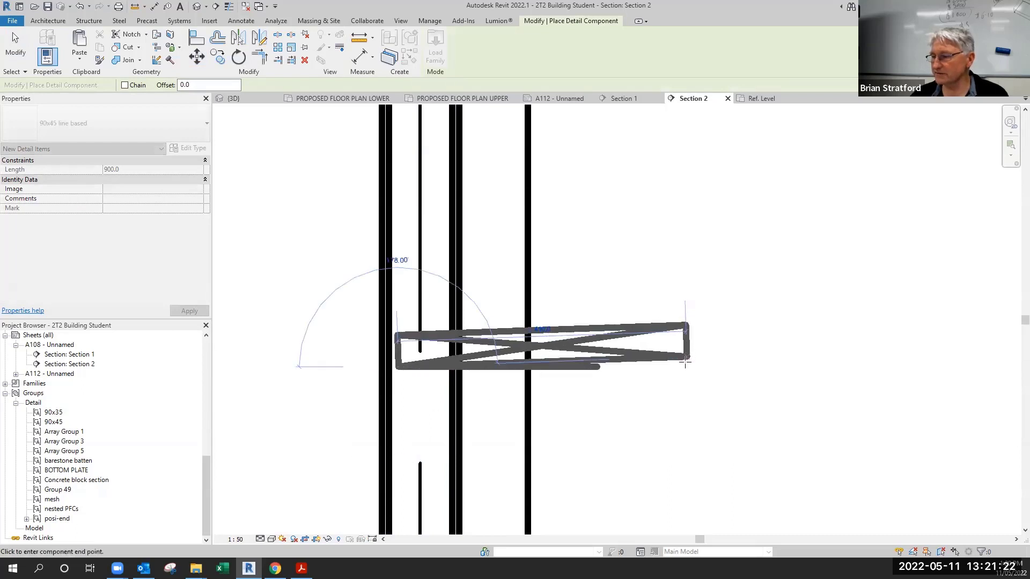
text(7)
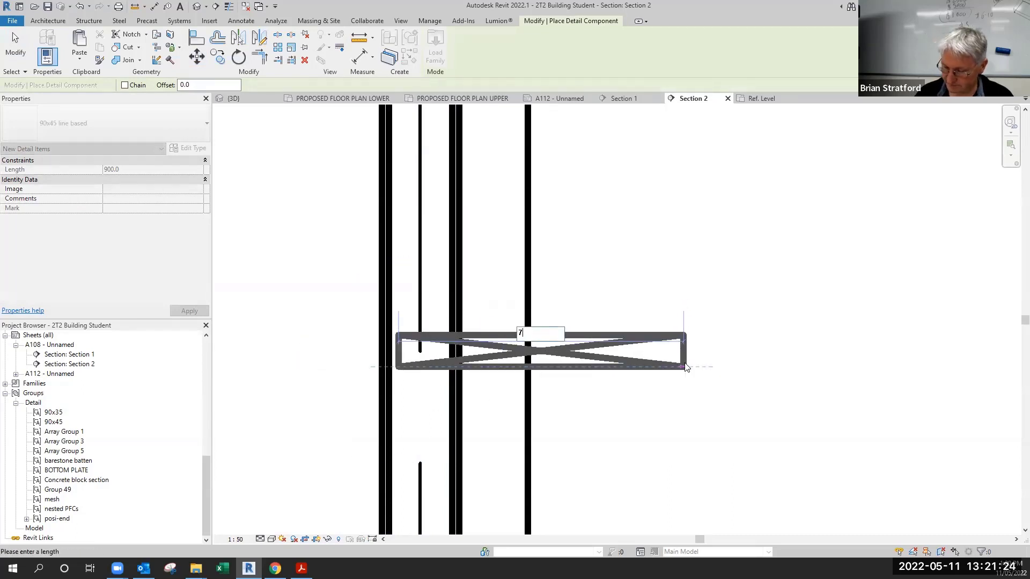
text(0)
key(Return)
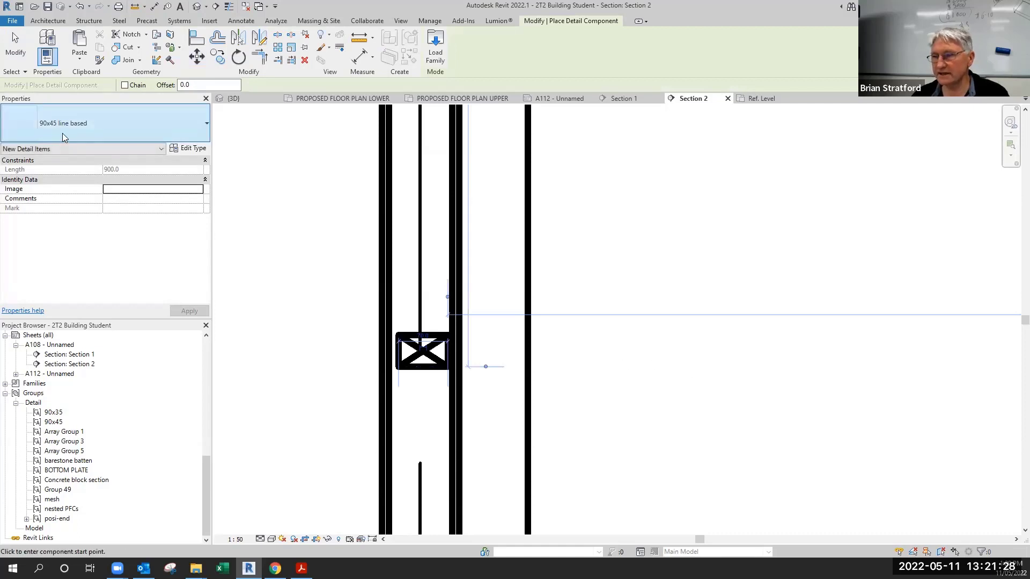
key(Escape)
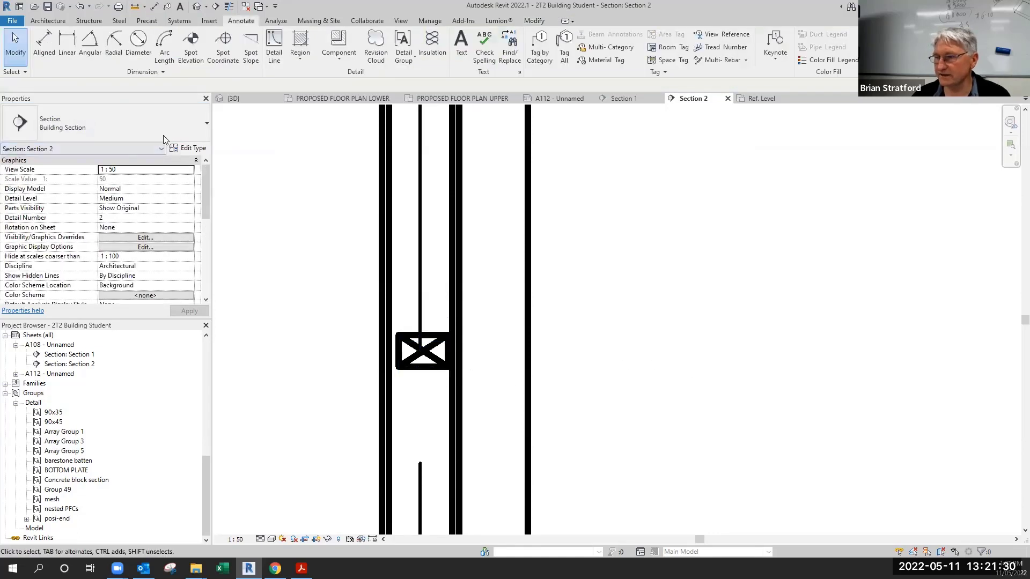
Step: Nudge the 70 mm timber item two increments sideways to centre it between the wall's lining lines
click(414, 340)
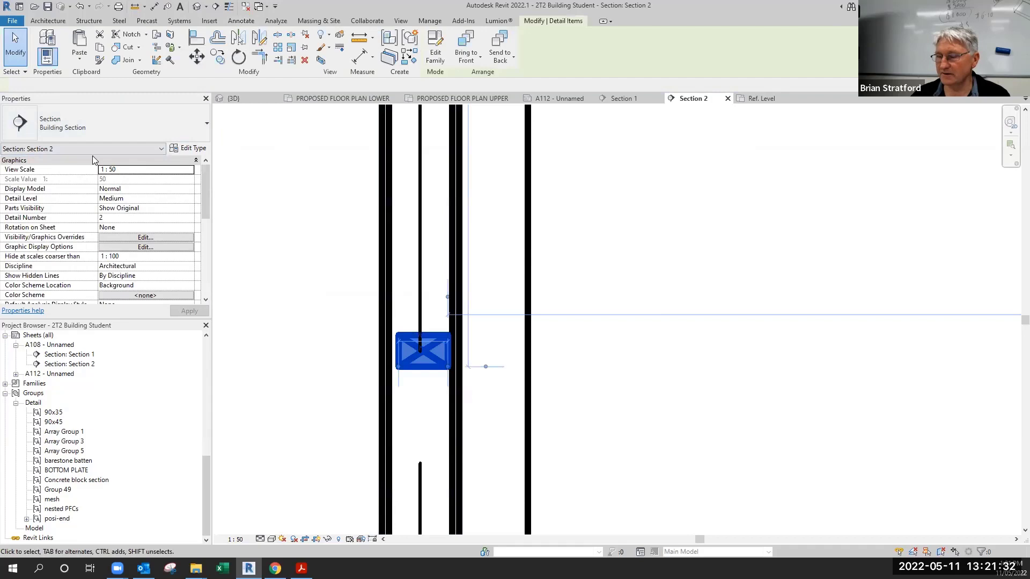
click(67, 129)
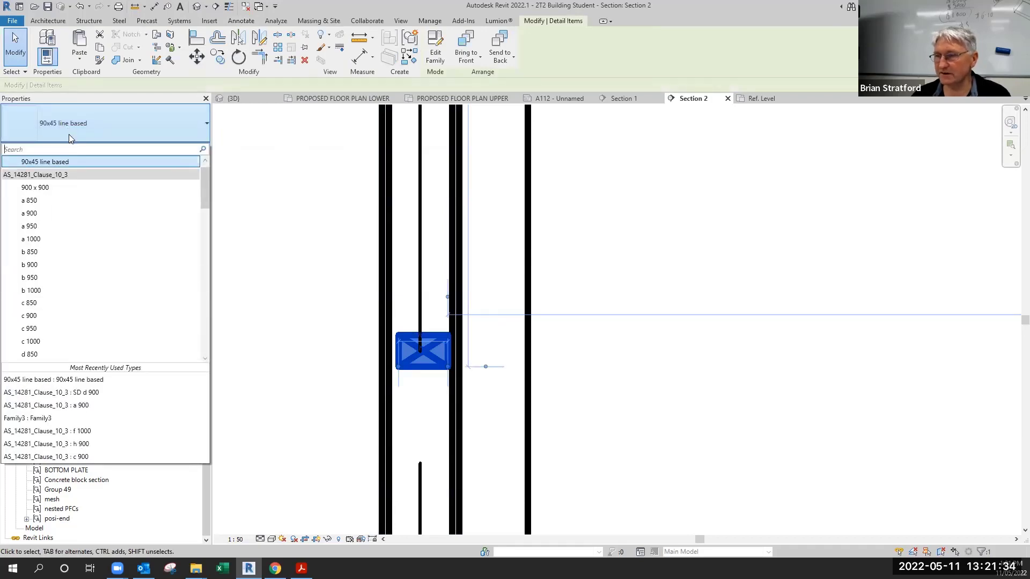
click(299, 232)
scroll(352, 356, up, 4)
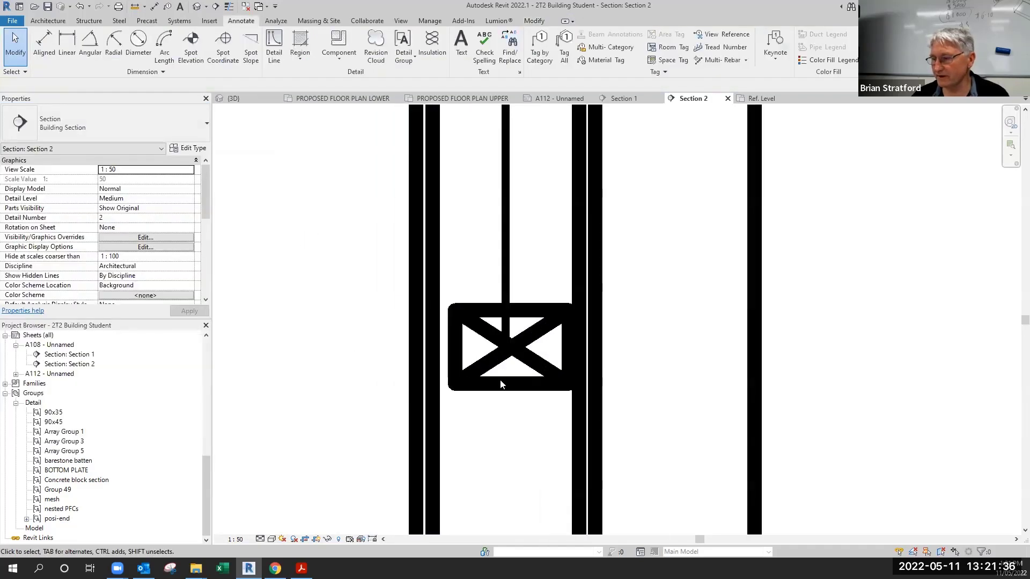
click(529, 361)
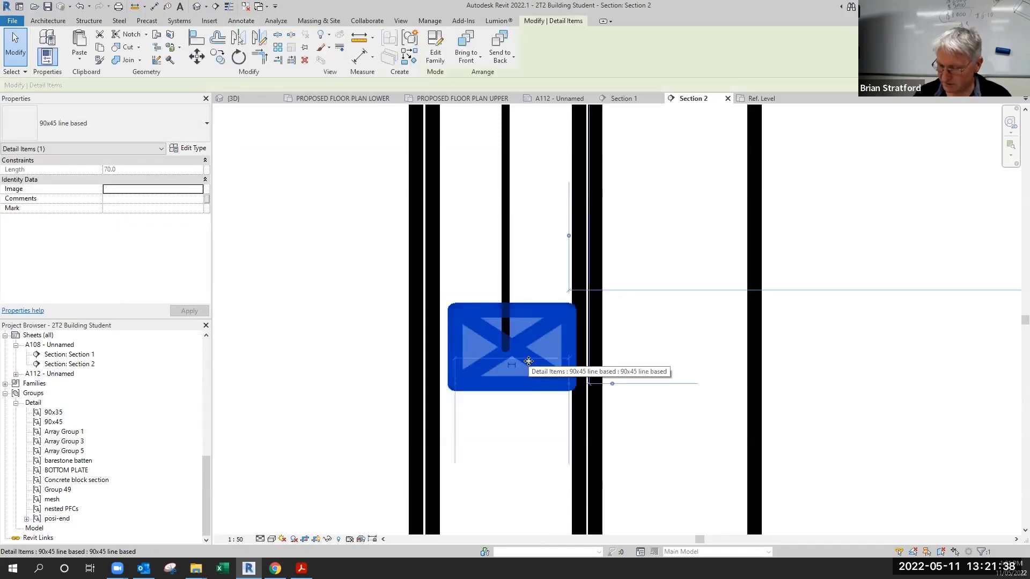
key(Left)
key(Left)
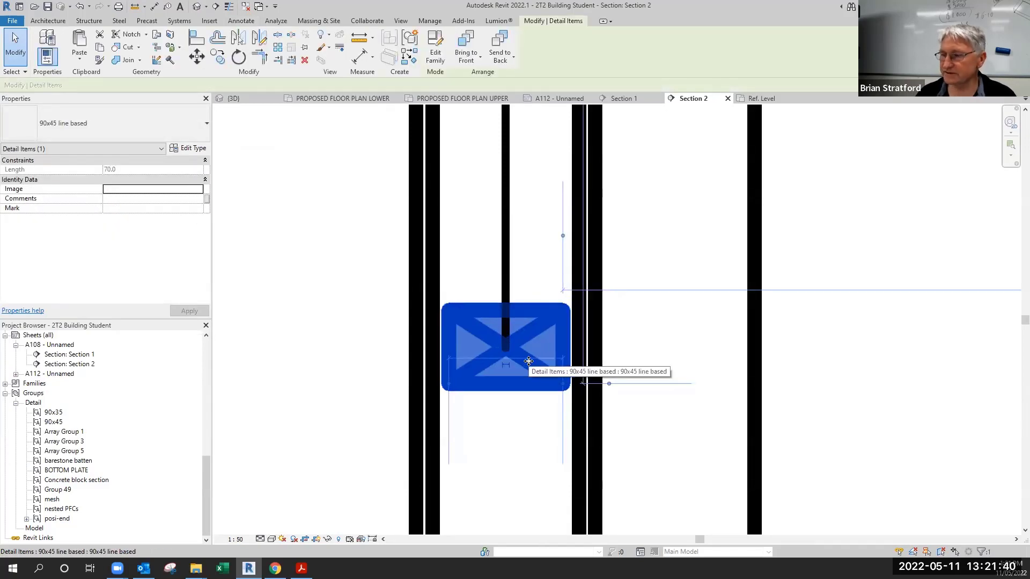
click(855, 420)
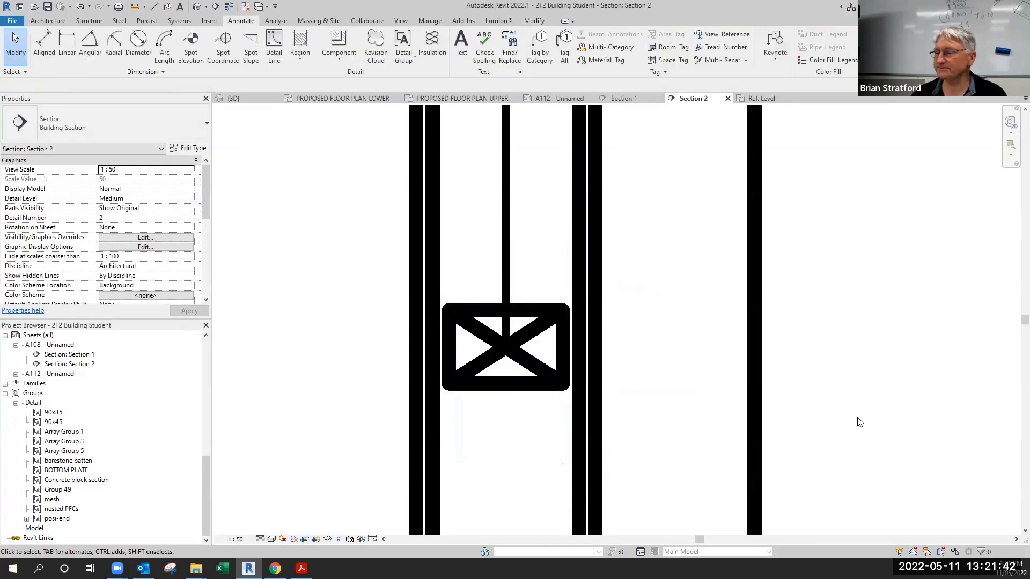
Step: Switch to the Ref. Level view of the 90x45 line based family
scroll(854, 419, down, 3)
middle_drag(855, 412, 626, 402)
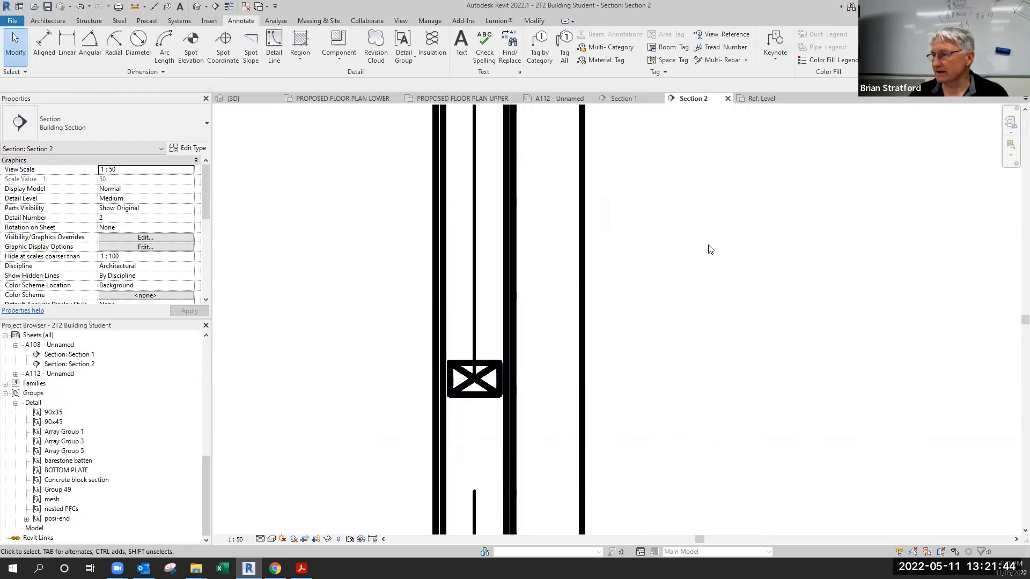
click(763, 99)
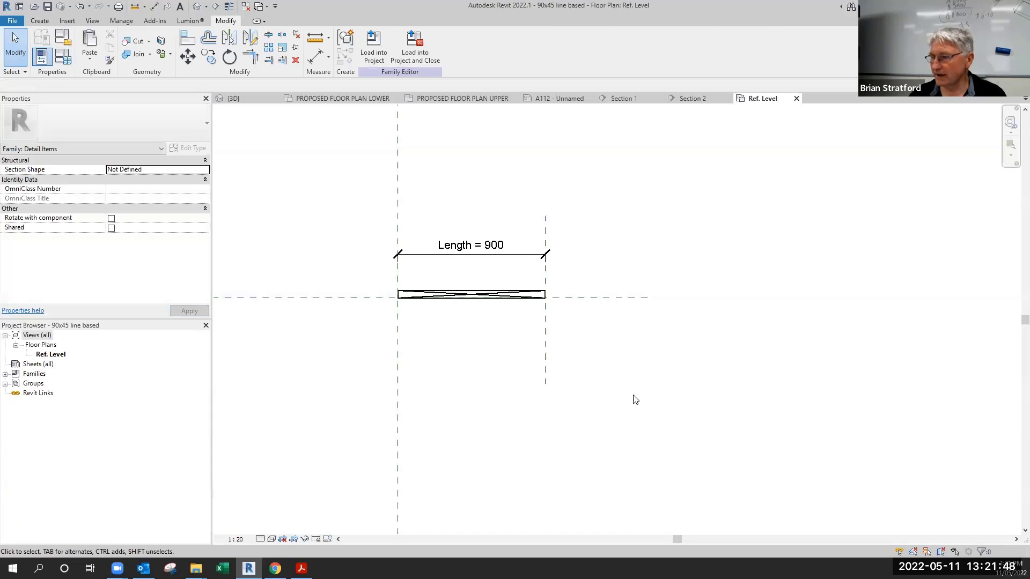
key(d)
key(i)
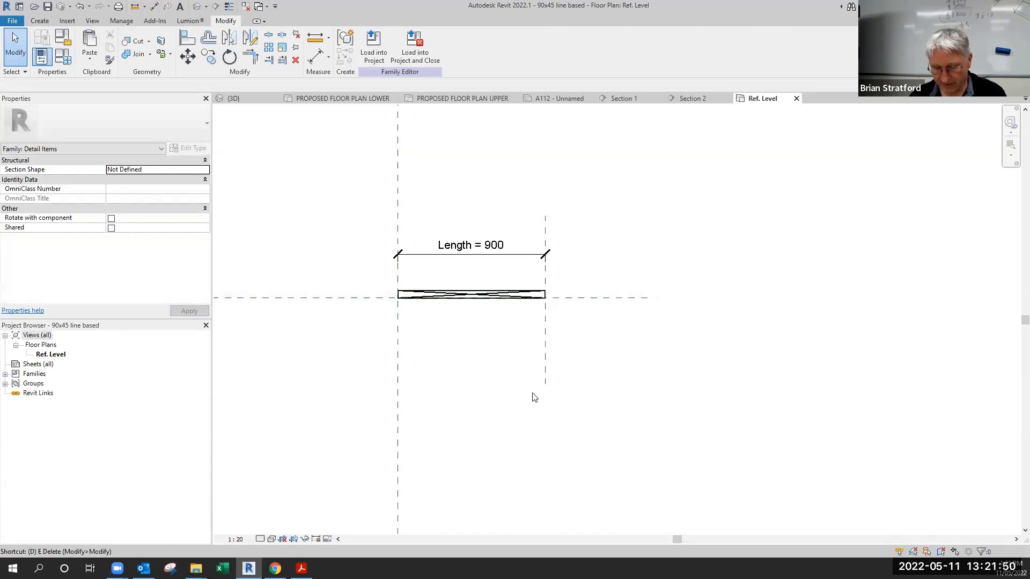
scroll(402, 301, up, 2)
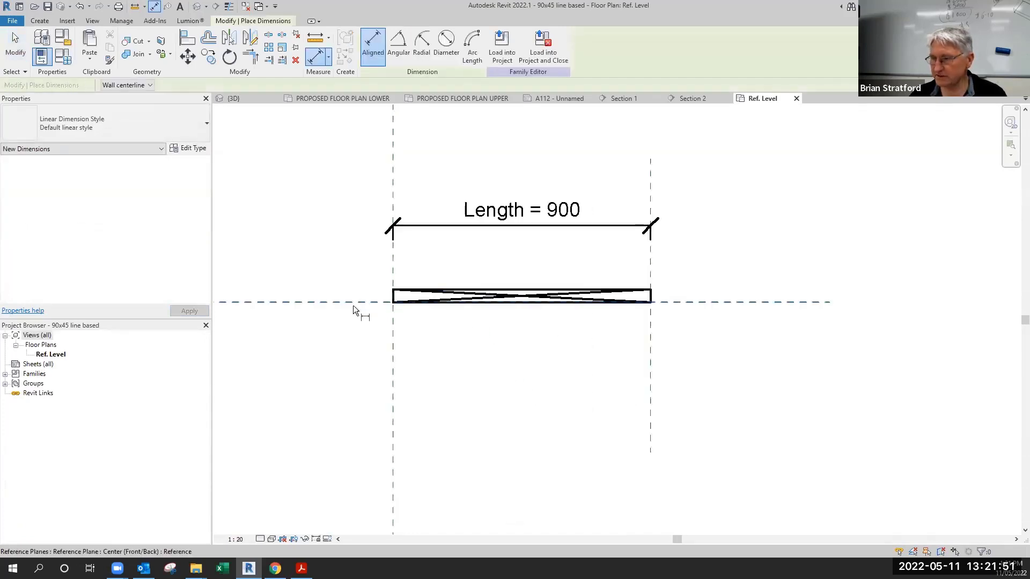
click(322, 304)
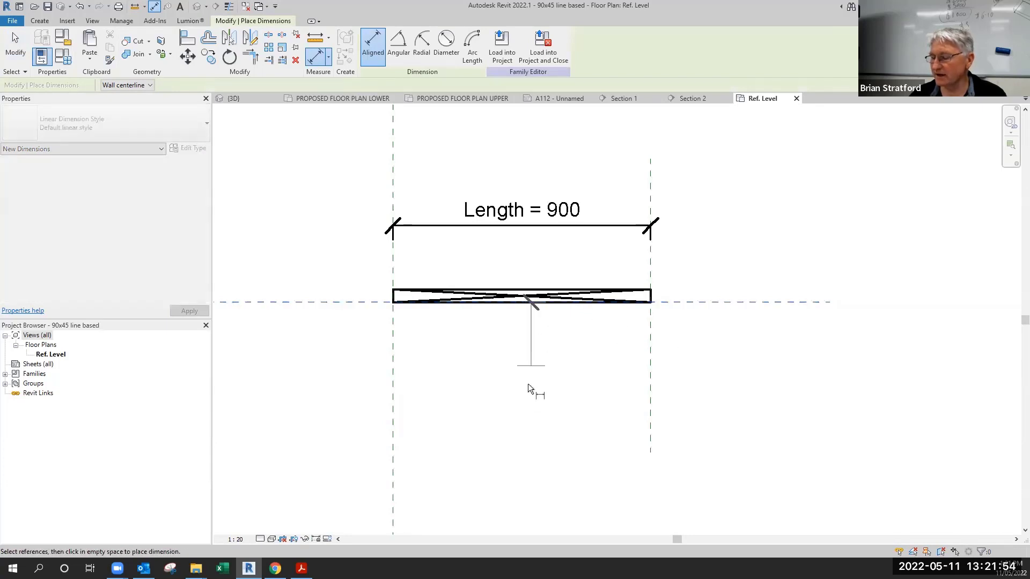
key(Escape)
key(Escape)
Step: Open the timber's Solid White filled region for boundary editing and check its 45 mm dimension
click(518, 290)
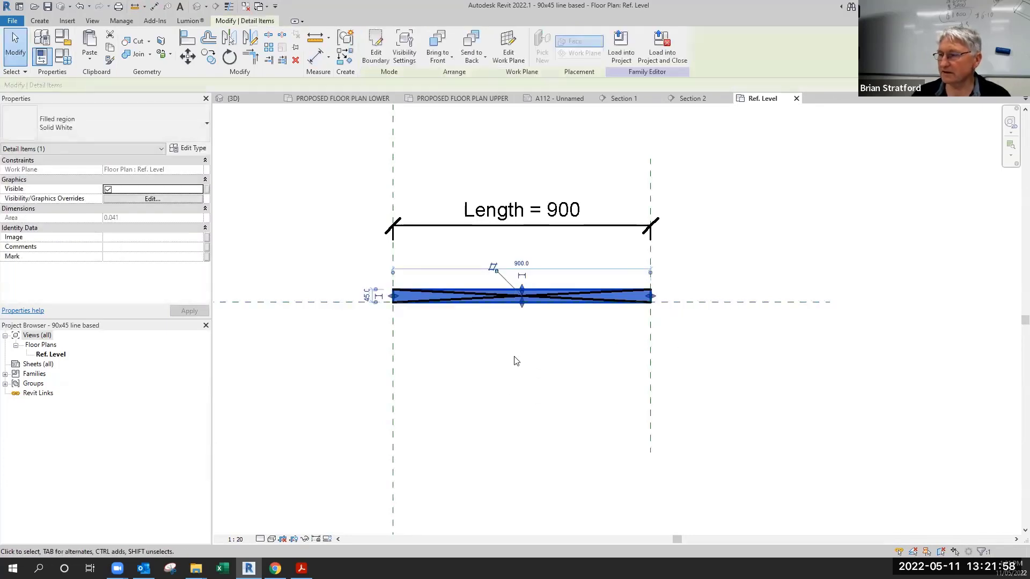
click(516, 358)
scroll(511, 293, up, 3)
click(511, 294)
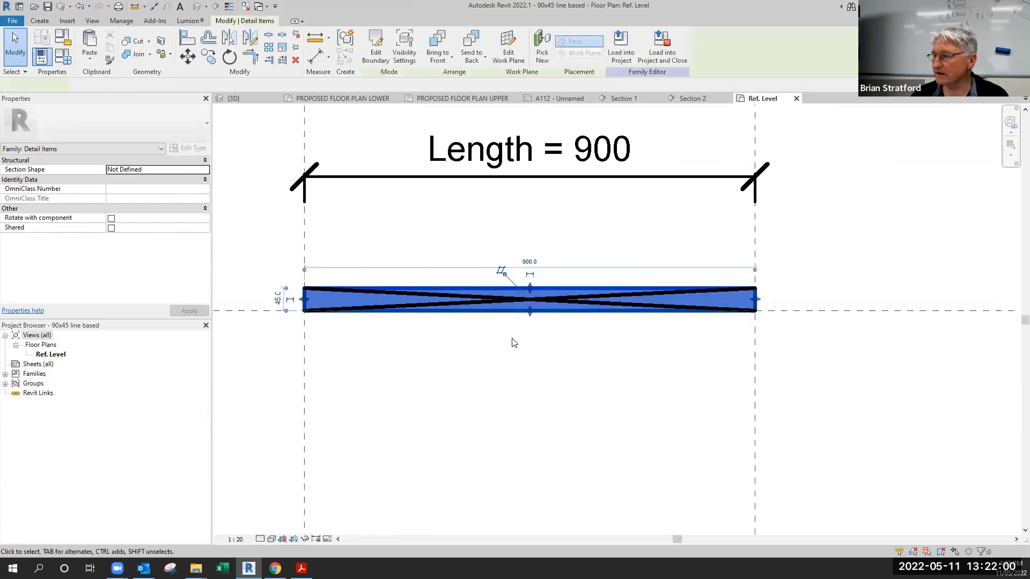
scroll(512, 341, down, 3)
click(376, 51)
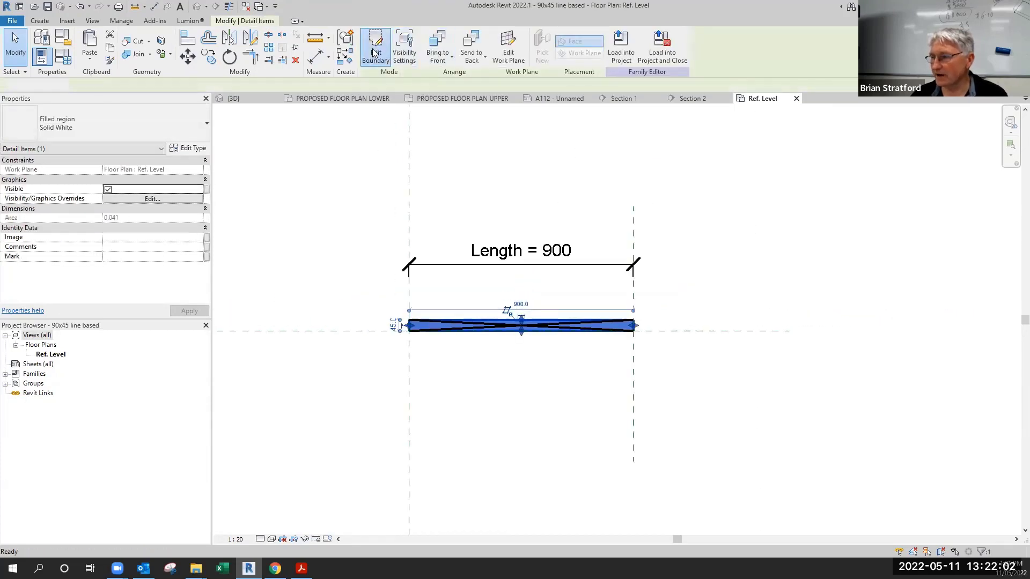
middle_drag(780, 414, 628, 409)
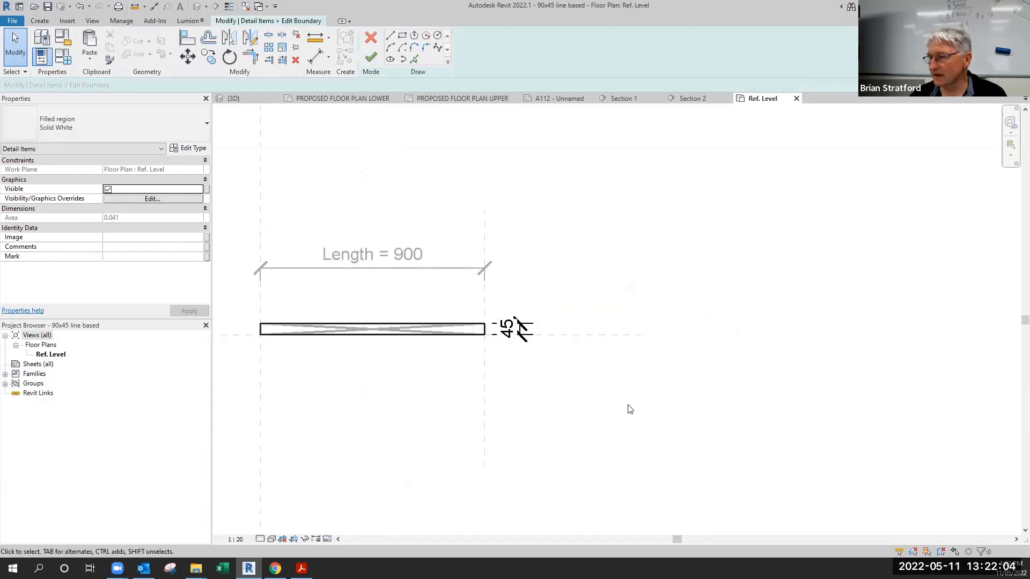
click(536, 329)
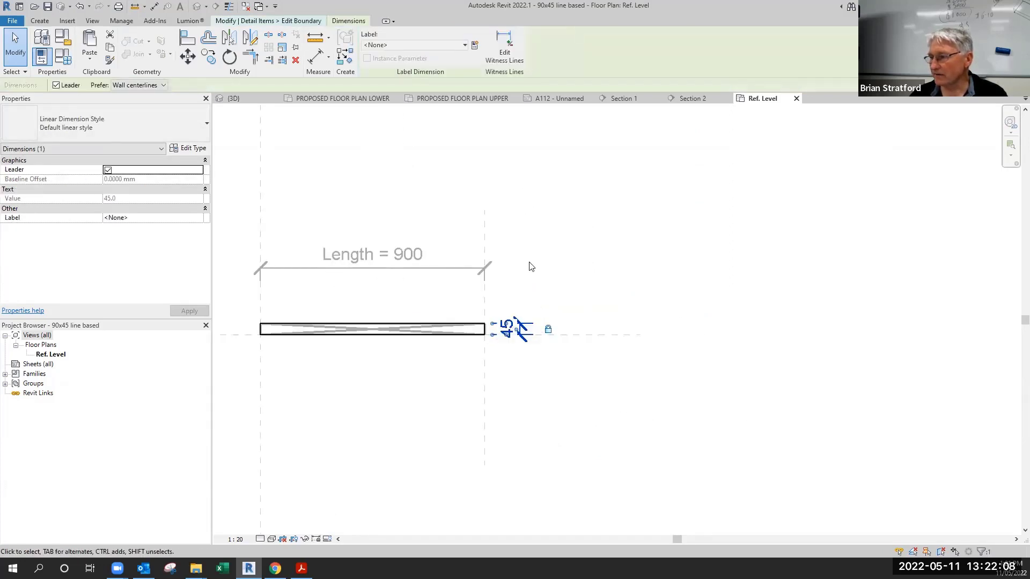
click(536, 373)
scroll(535, 372, up, 1)
scroll(535, 372, down, 2)
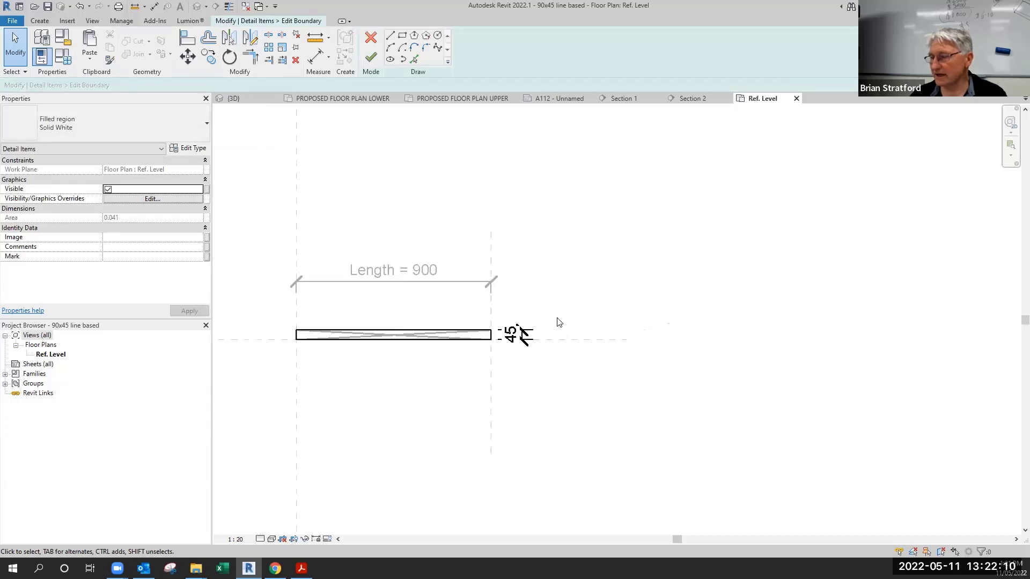
Step: Unlock the 45 mm dimension and label it with a new family type parameter named depth, finishing the boundary edit
click(522, 335)
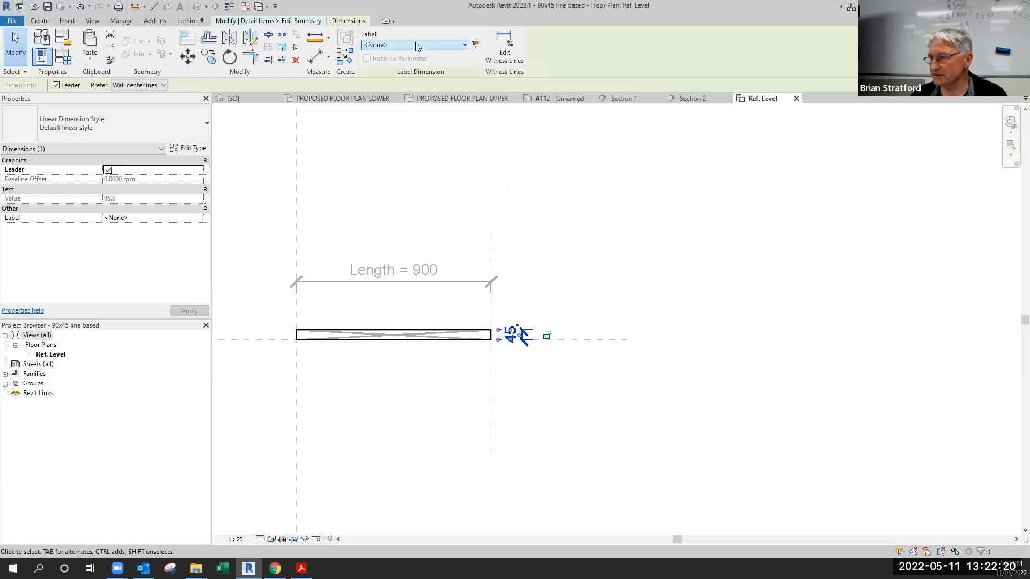
click(476, 45)
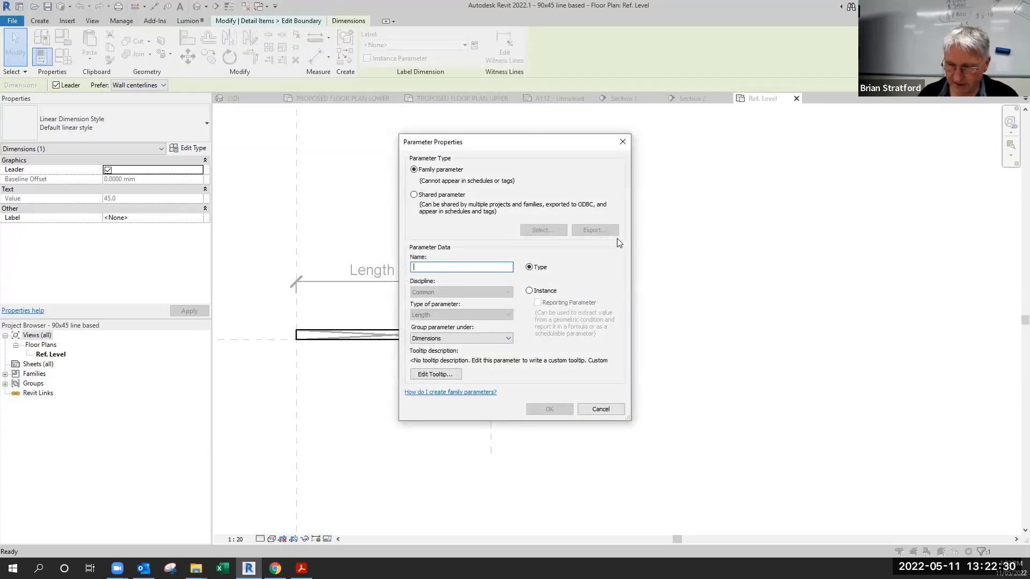
text(depth)
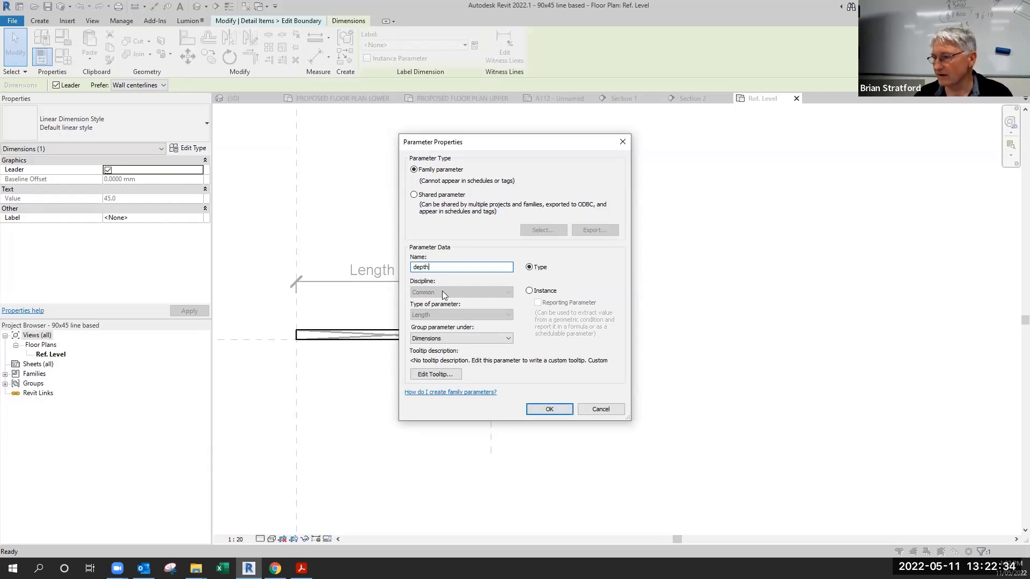
click(550, 409)
key(Escape)
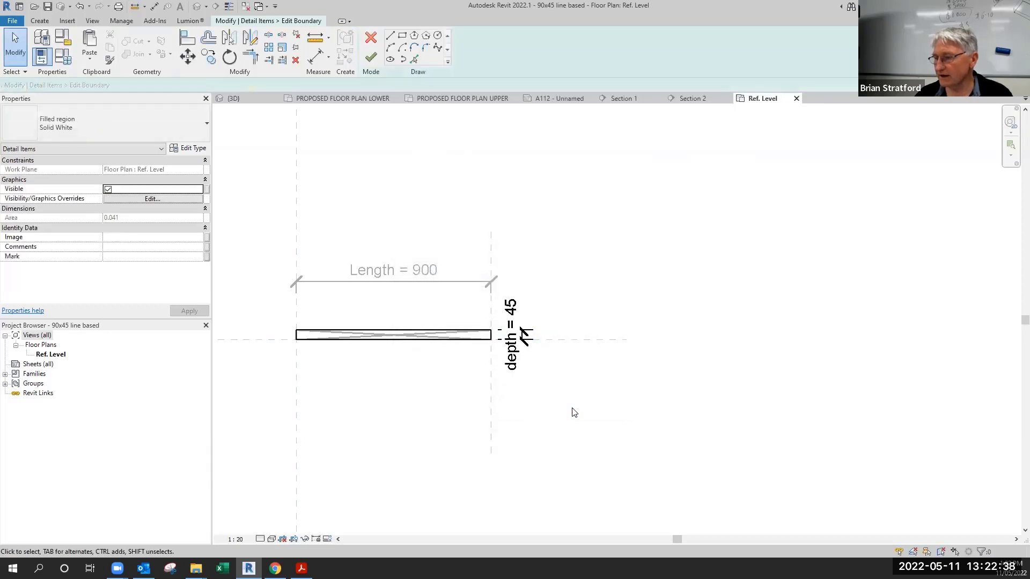
click(370, 56)
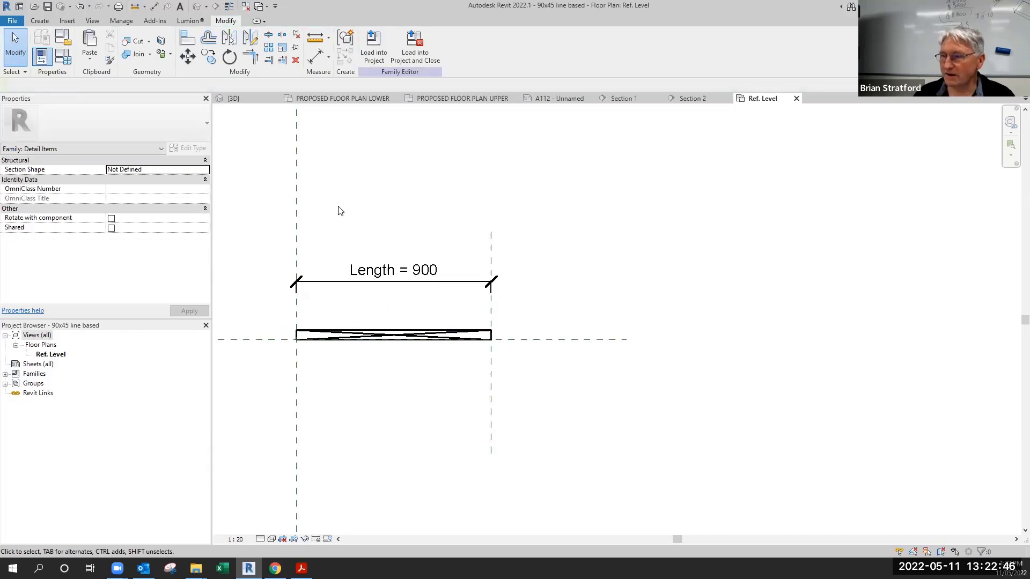
Step: Set the family's depth parameter to 35 in Family Types and apply it
click(64, 61)
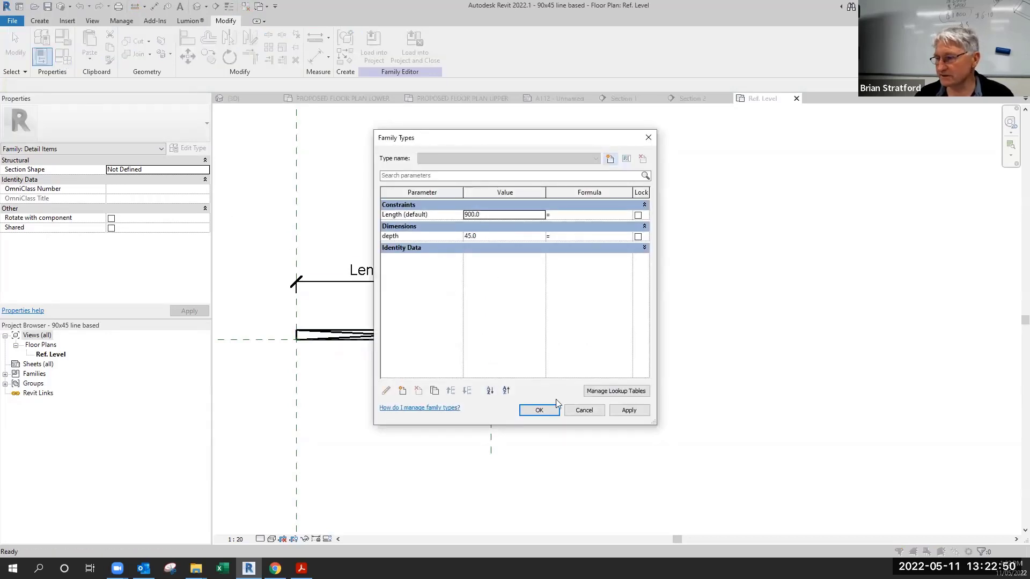
click(589, 411)
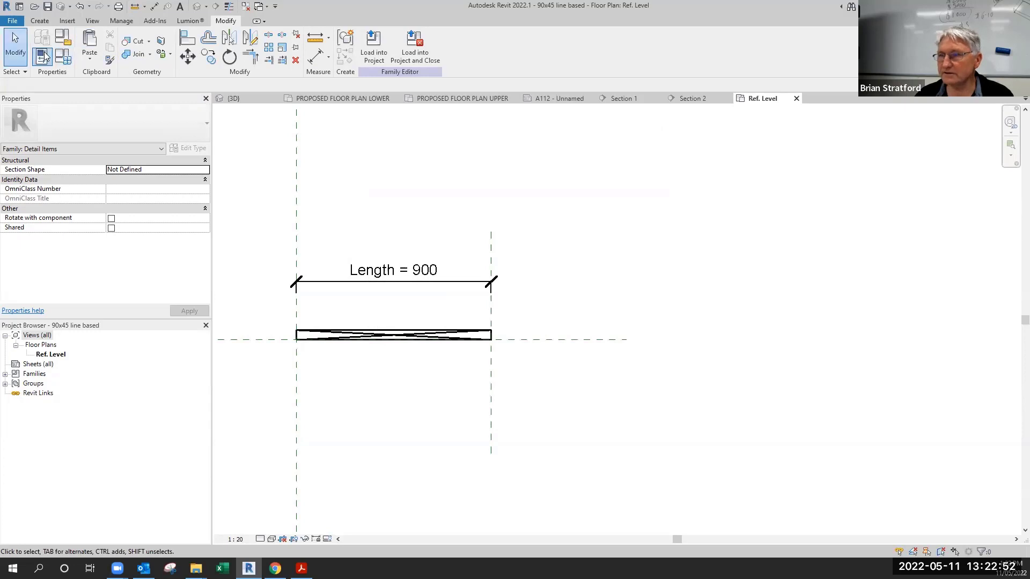
click(78, 64)
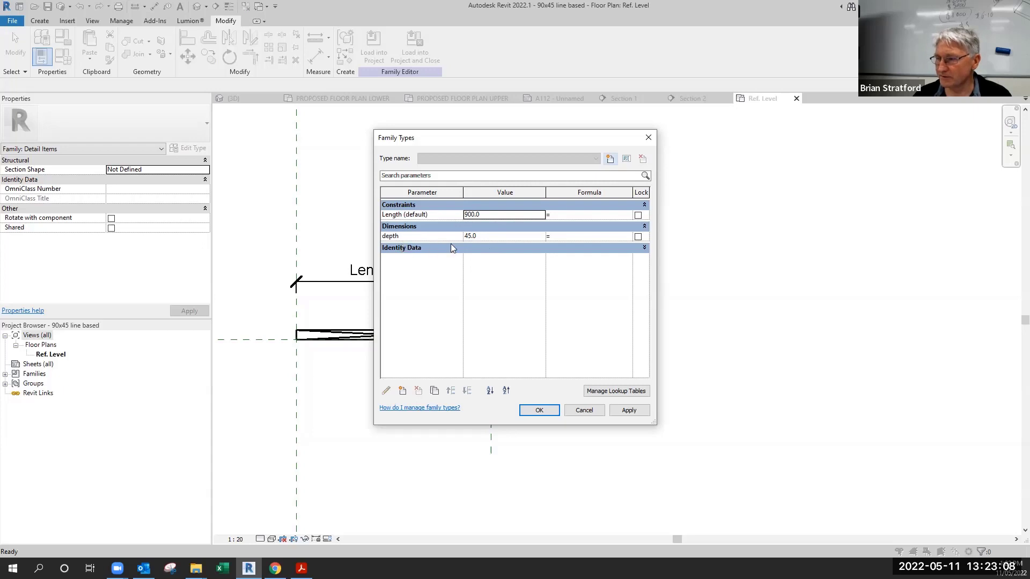
click(517, 237)
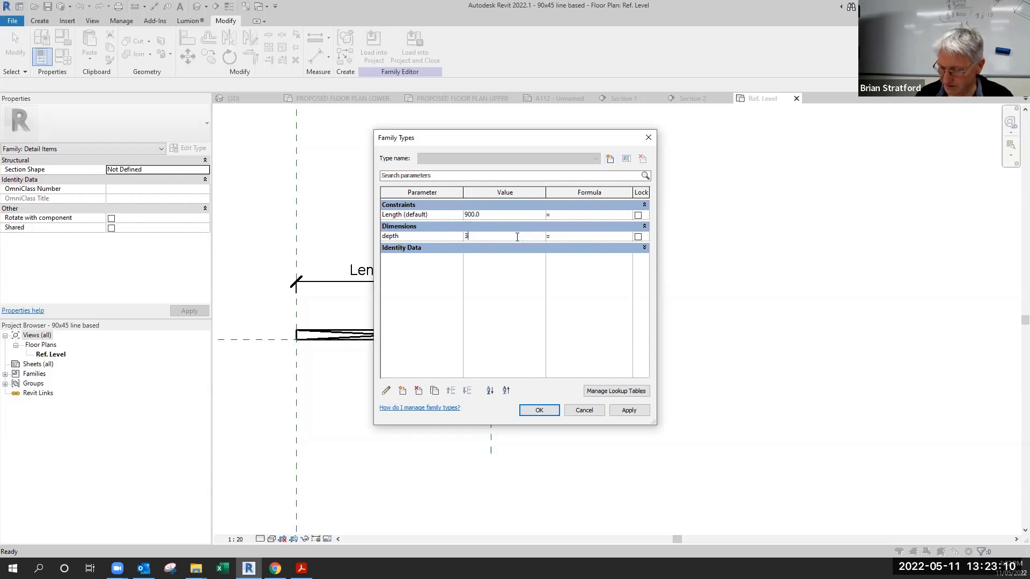
click(620, 409)
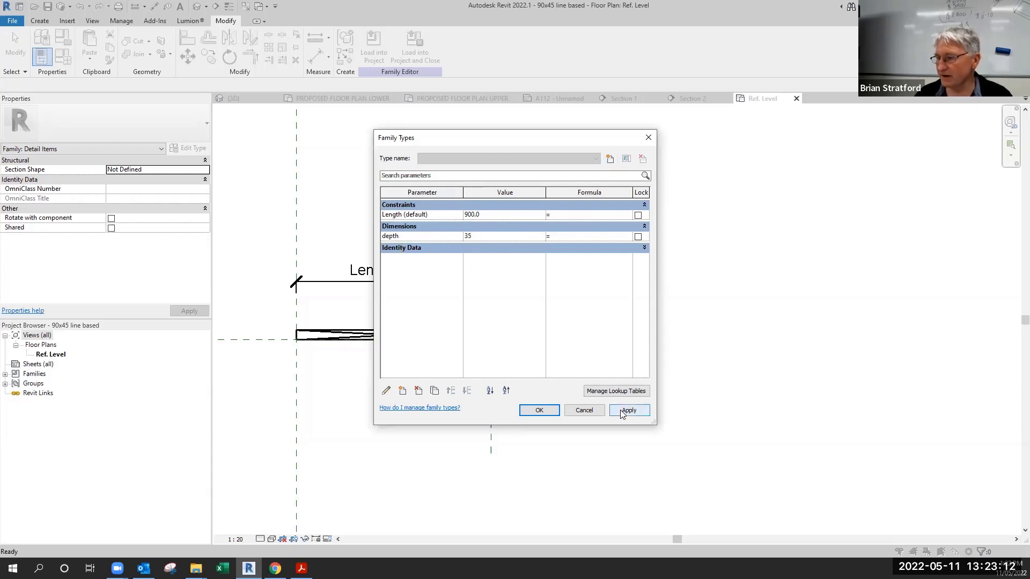
Step: Accept the family type values and align the raised diagonal's start point with the filled region's upper corner at the start reference plane
drag(497, 142, 671, 125)
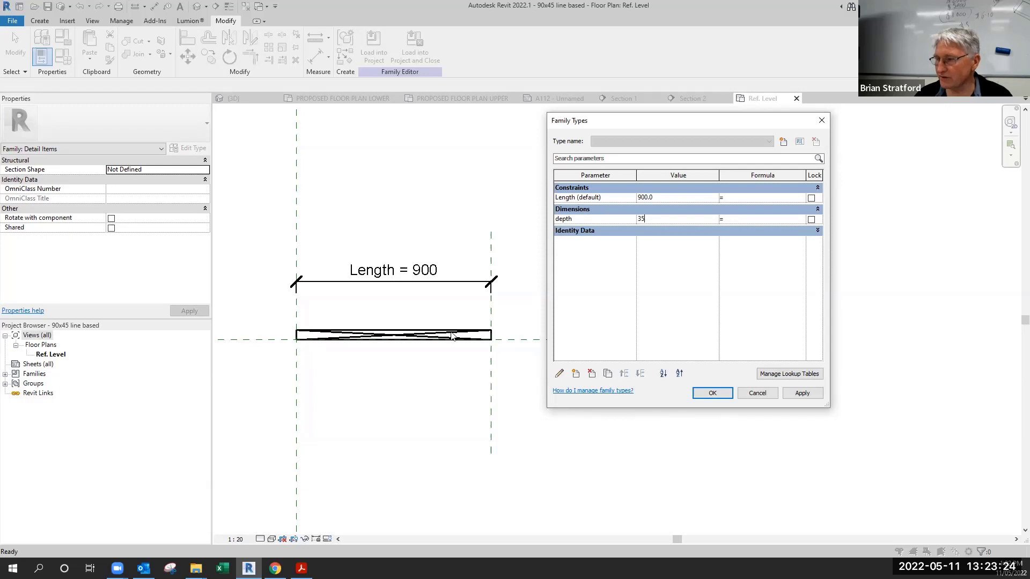
click(713, 396)
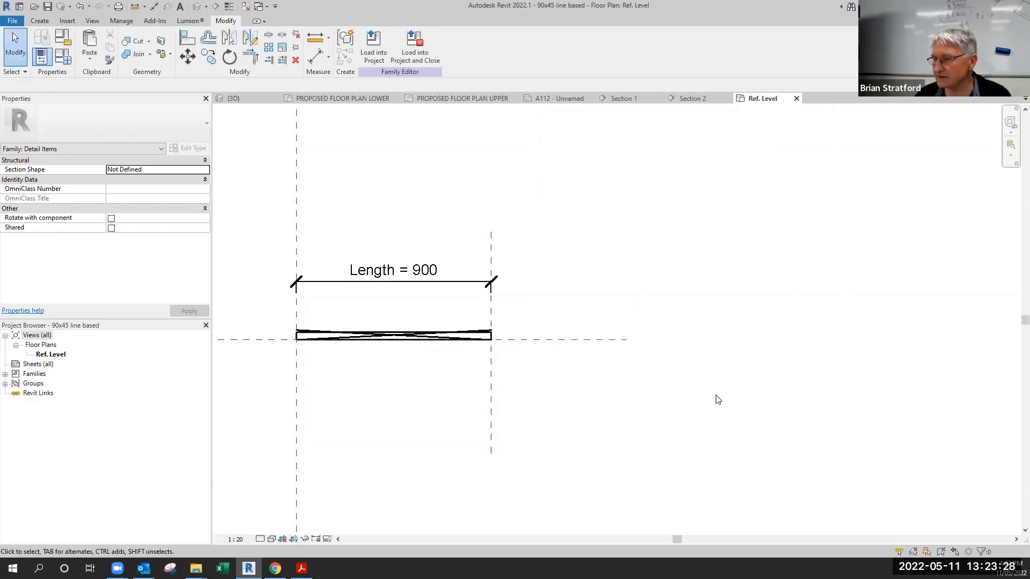
scroll(359, 368, up, 4)
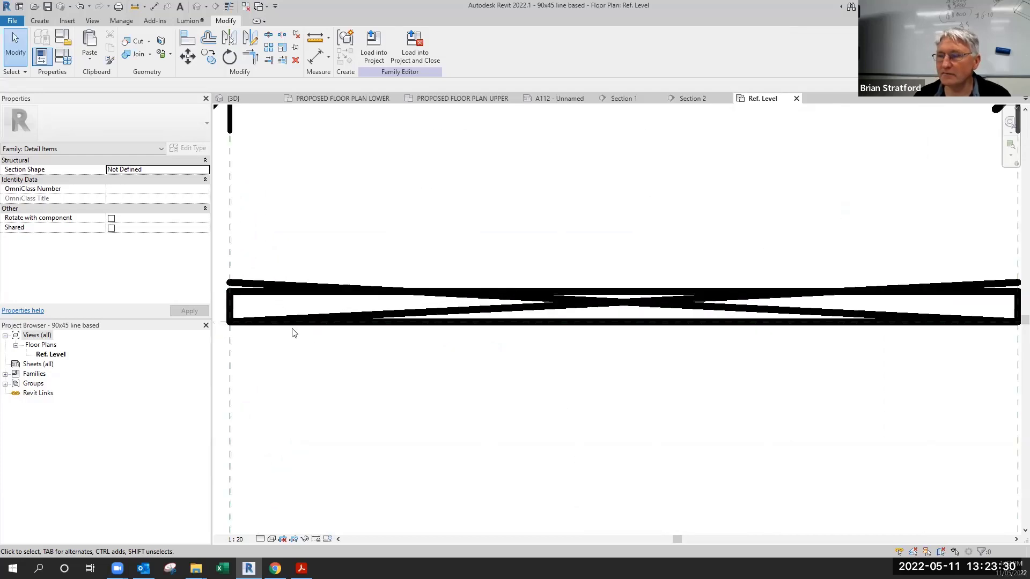
click(250, 282)
scroll(351, 315, up, 3)
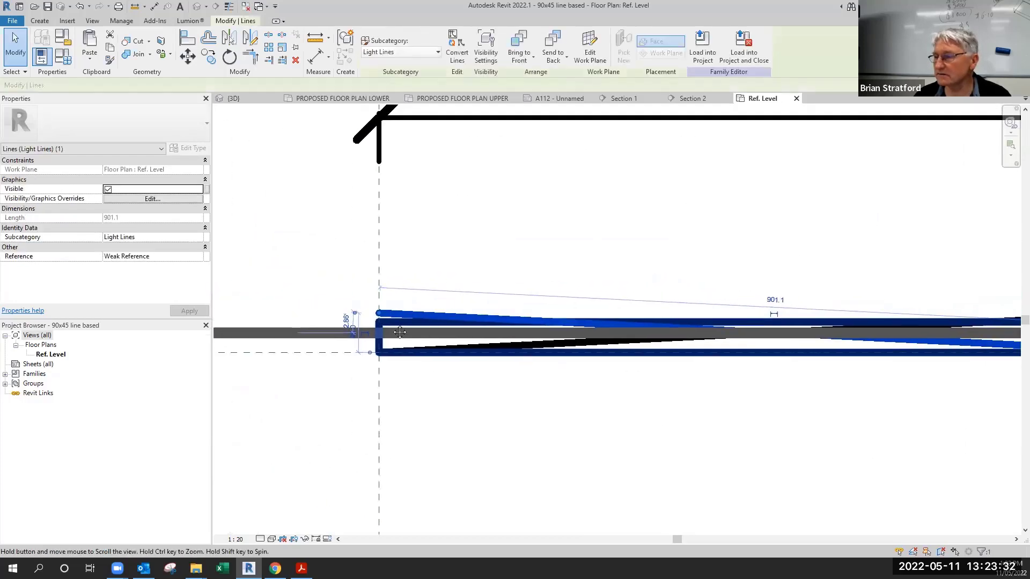
mouse_move(374, 310)
mouse_down()
mouse_move(490, 260)
mouse_move(533, 214)
mouse_move(436, 319)
mouse_move(374, 324)
mouse_up()
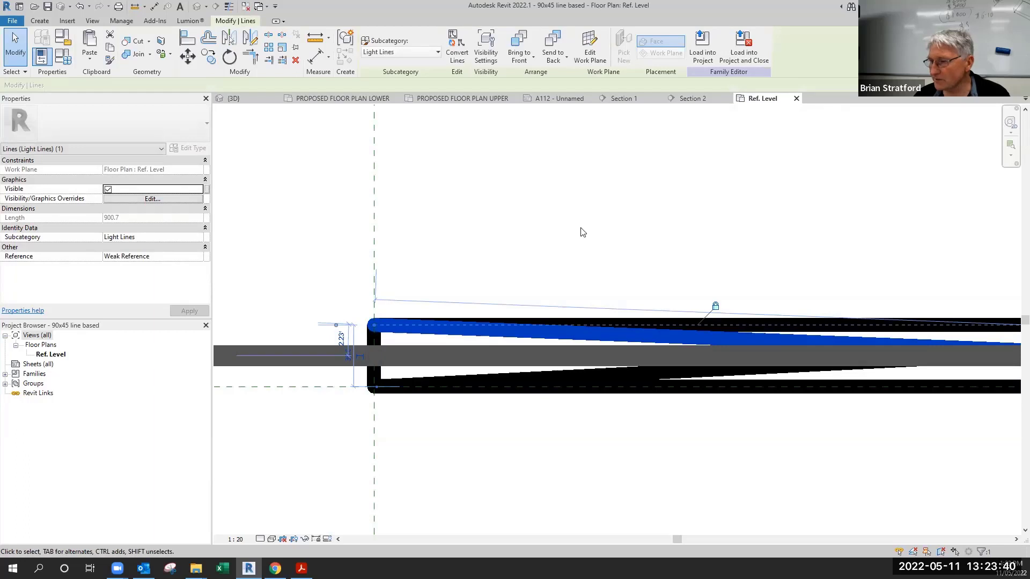
scroll(752, 425, down, 2)
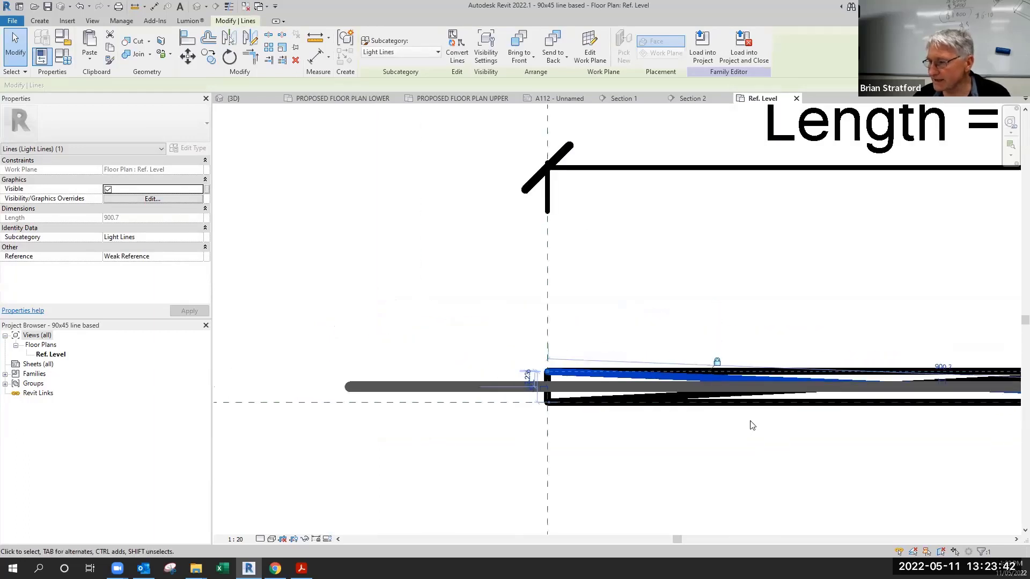
Step: Move the other diagonal's overshooting end onto the filled region's upper corner at the far reference plane
click(840, 448)
scroll(848, 453, down, 2)
middle_drag(848, 453, 393, 432)
scroll(593, 406, up, 2)
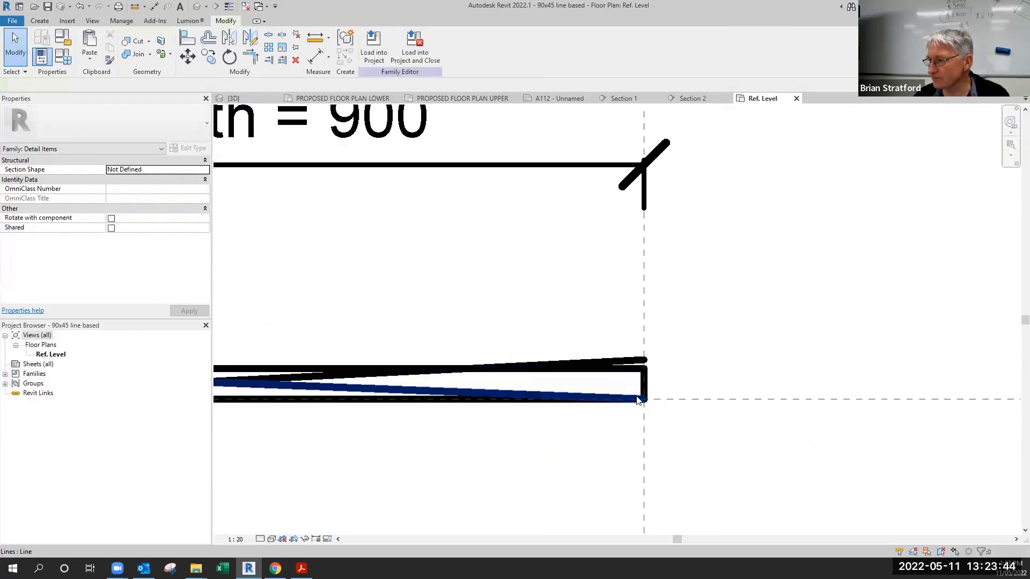
scroll(638, 400, up, 1)
click(632, 358)
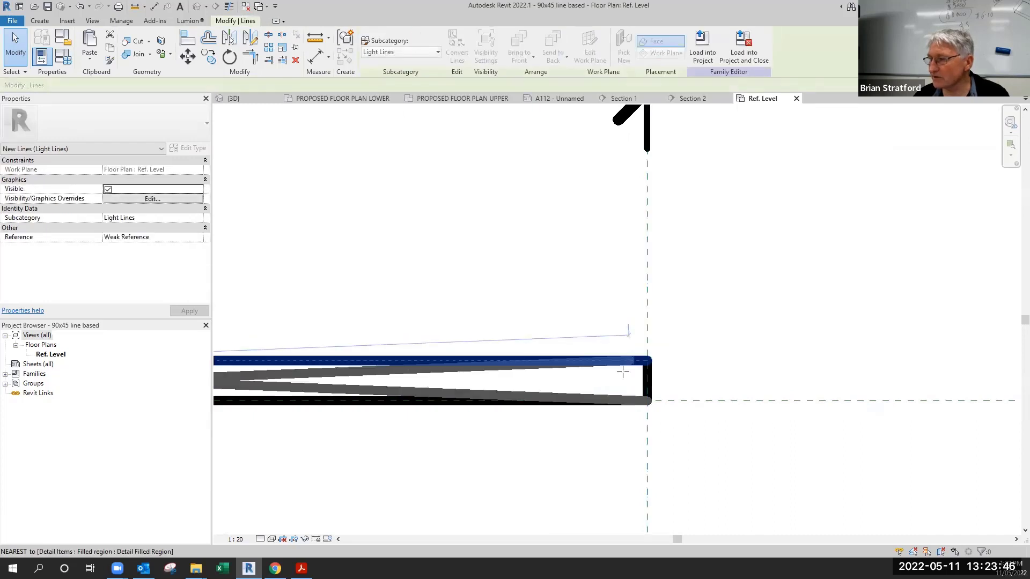
drag(623, 372, 646, 368)
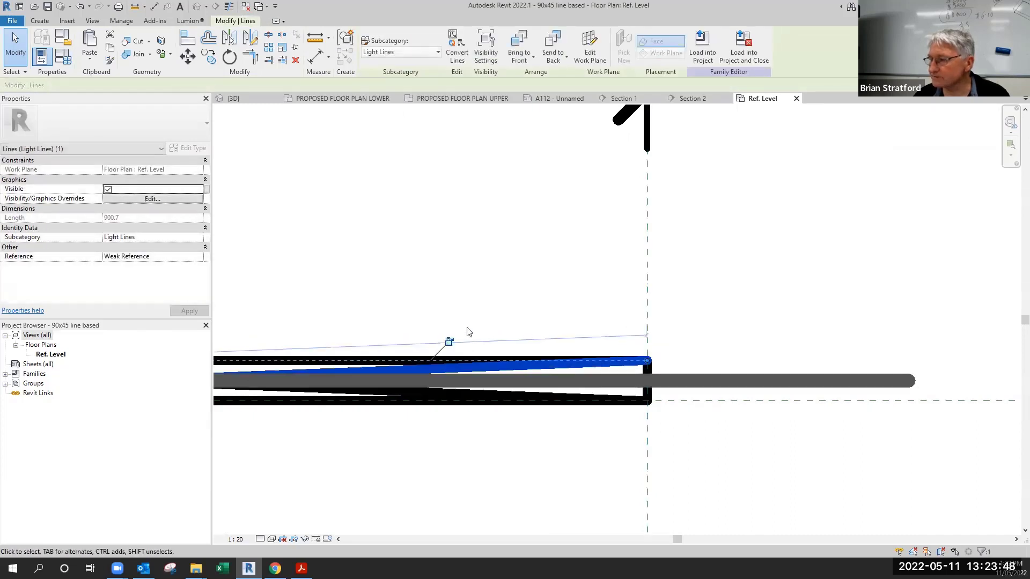
Step: Lock the alignment of the second diagonal's moved end to the filled region and deselect the line
scroll(468, 338, up, 4)
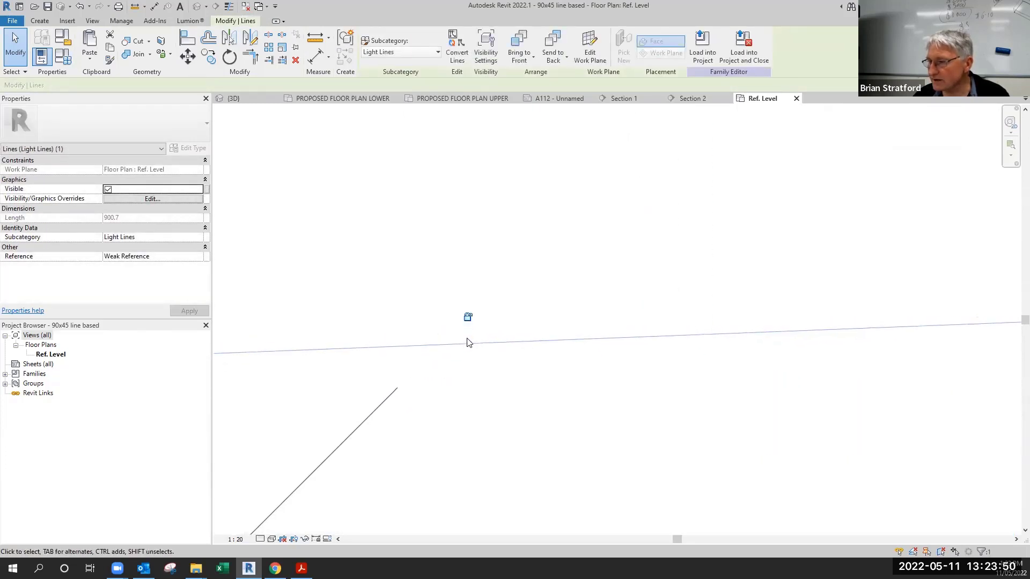
scroll(468, 342, up, 4)
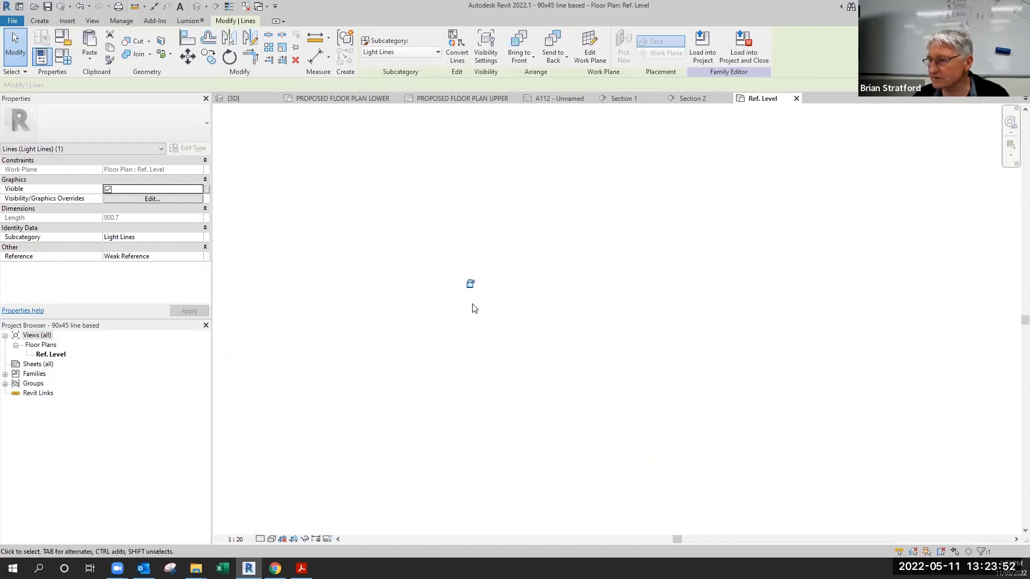
scroll(472, 304, down, 2)
click(472, 300)
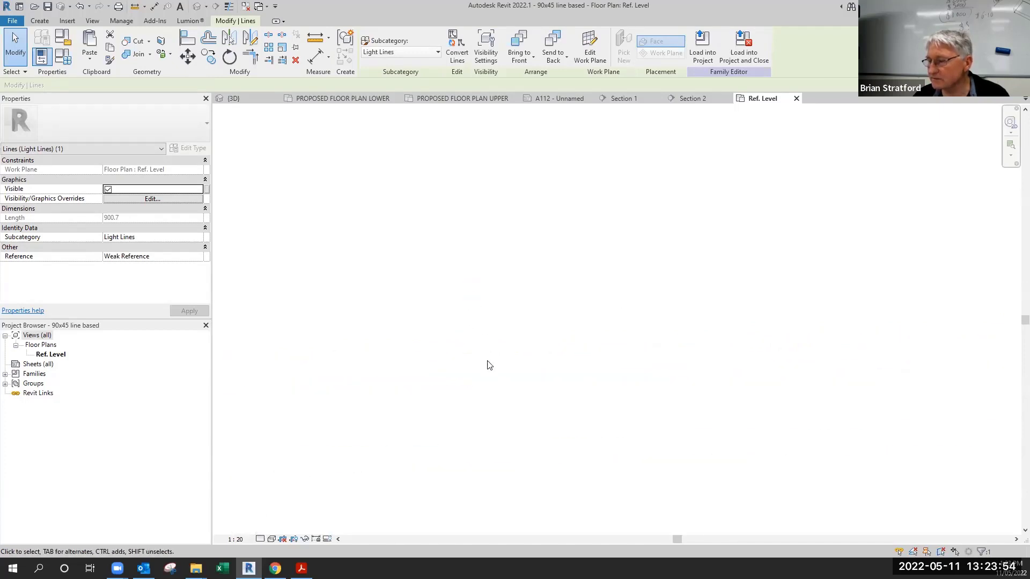
scroll(488, 362, down, 4)
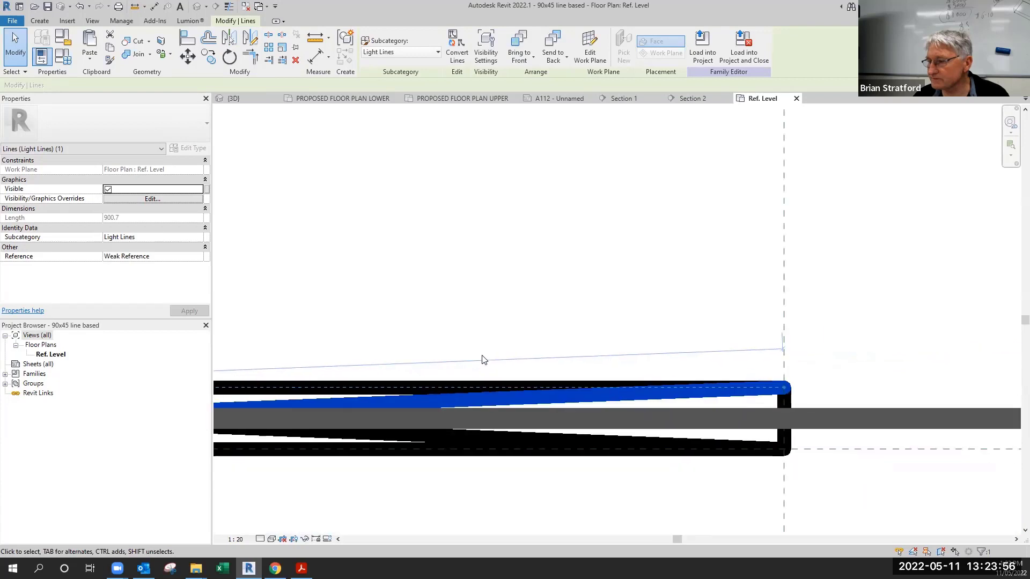
scroll(485, 360, down, 5)
click(429, 430)
middle_drag(430, 430, 561, 420)
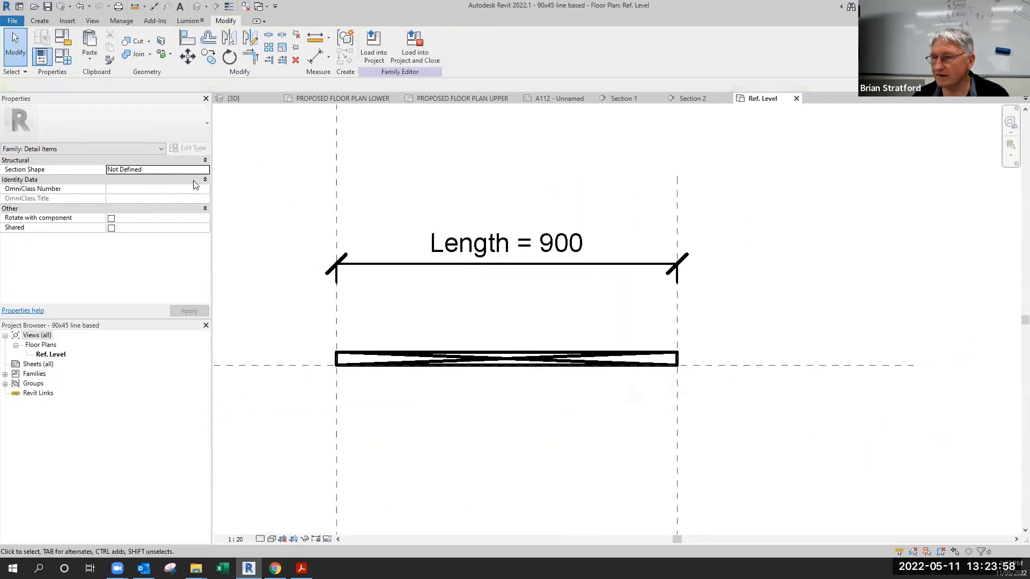
Step: Test the timber's flexing by setting the depth parameter in Family Types first to 45 and then to 90
click(63, 57)
click(678, 219)
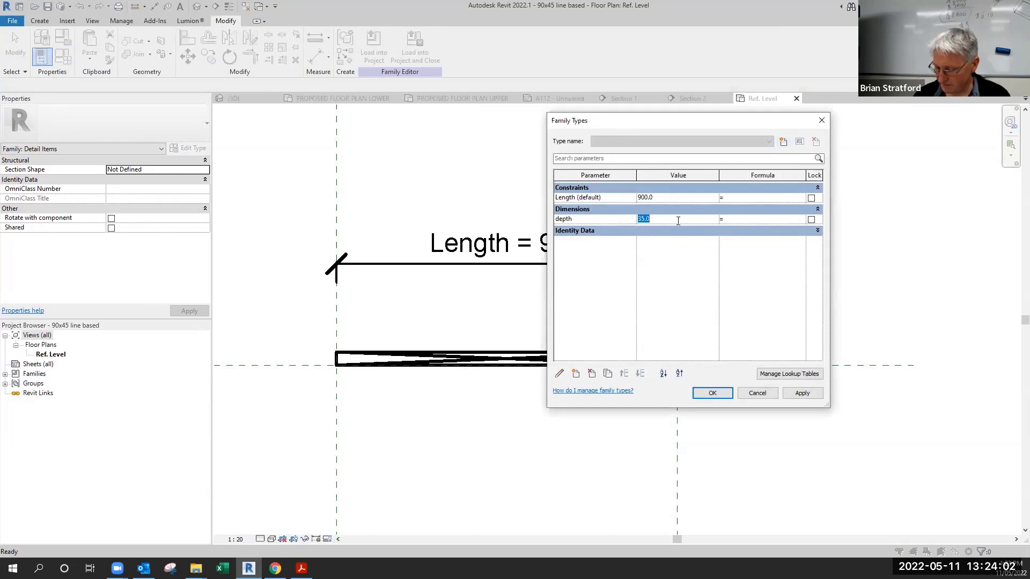
click(718, 394)
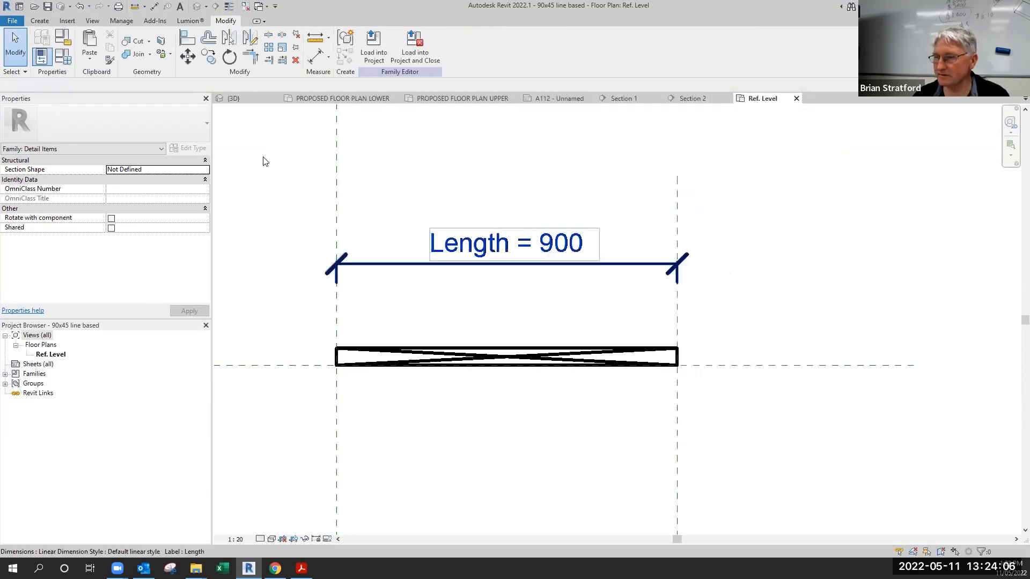
click(68, 60)
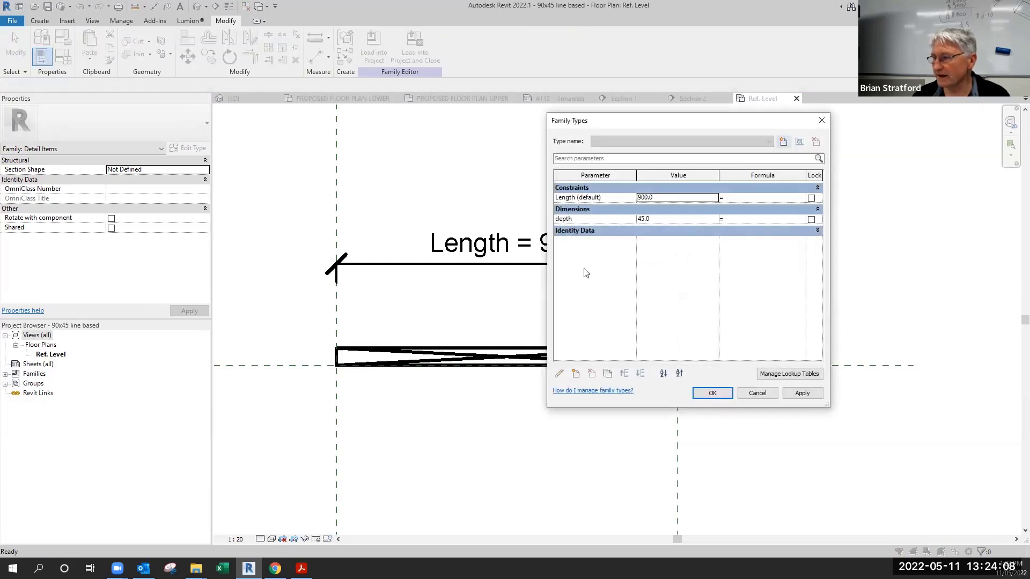
click(676, 219)
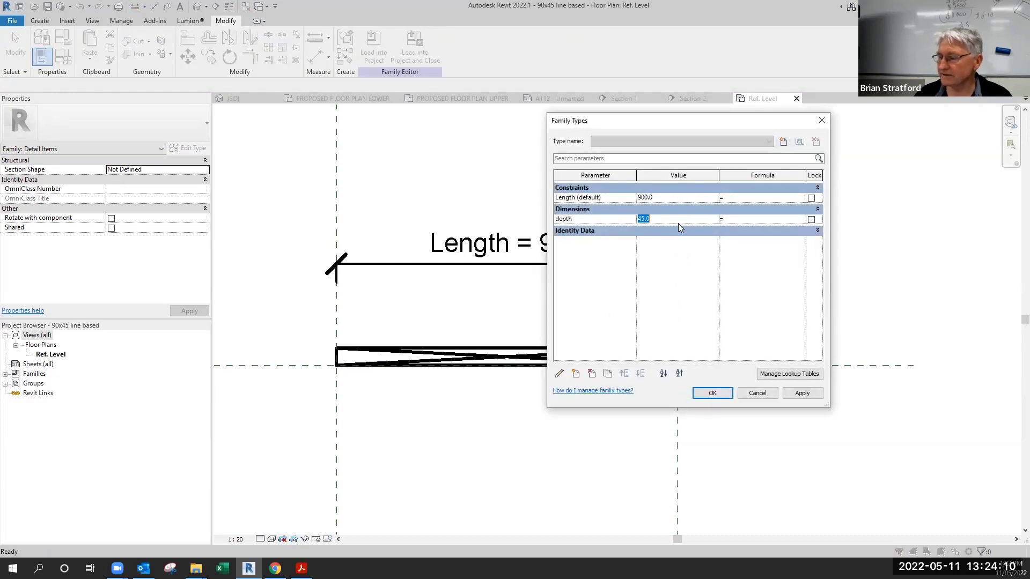
text(90)
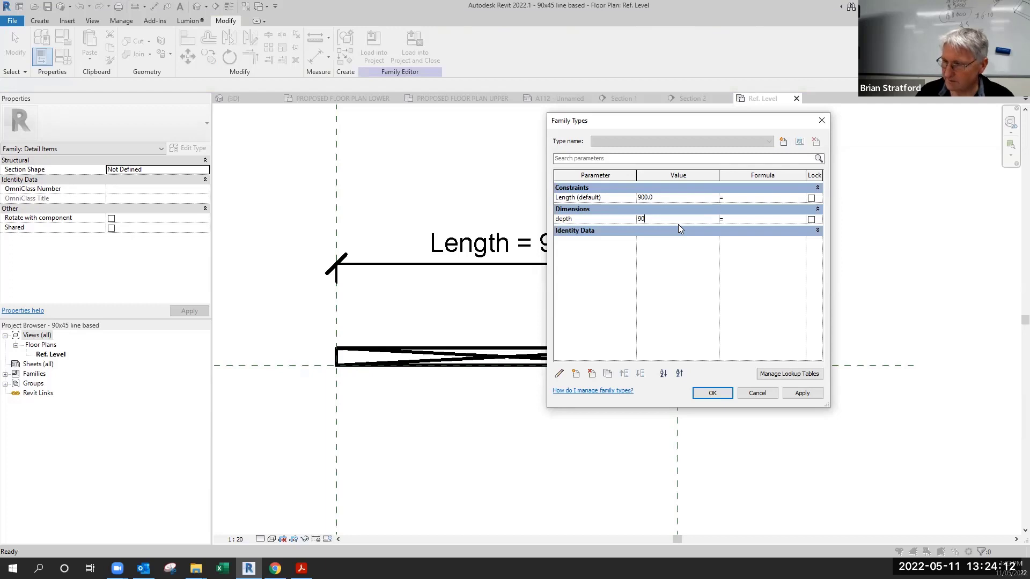
click(713, 394)
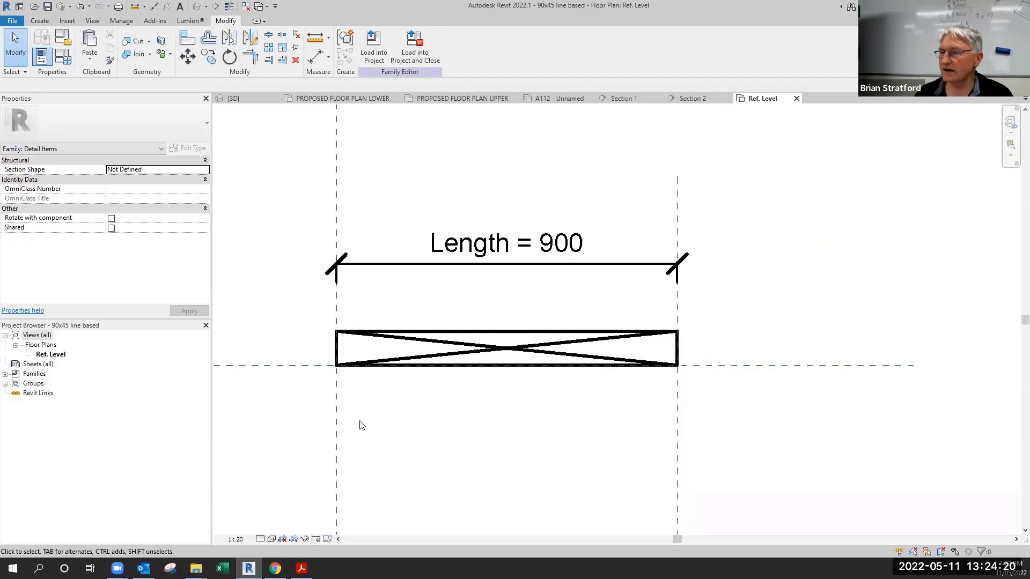
Step: Create a family type named 35 with its depth set to 35 and apply it
click(63, 63)
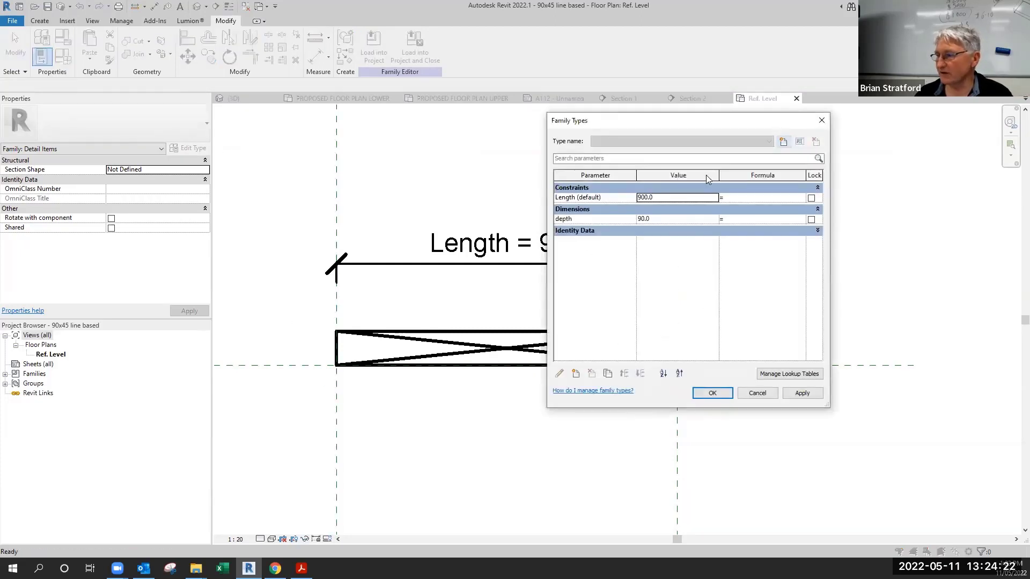
click(783, 143)
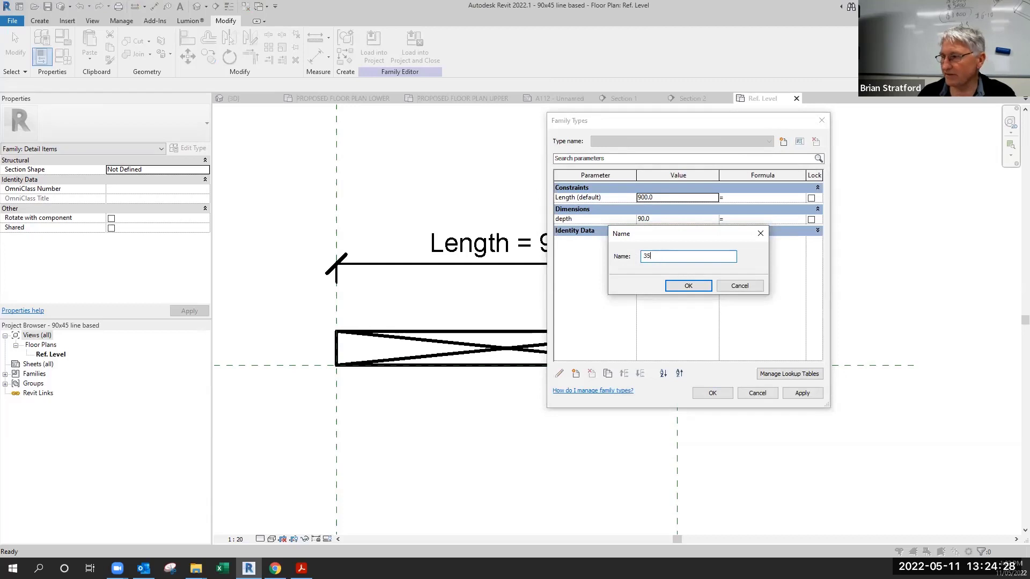
click(689, 286)
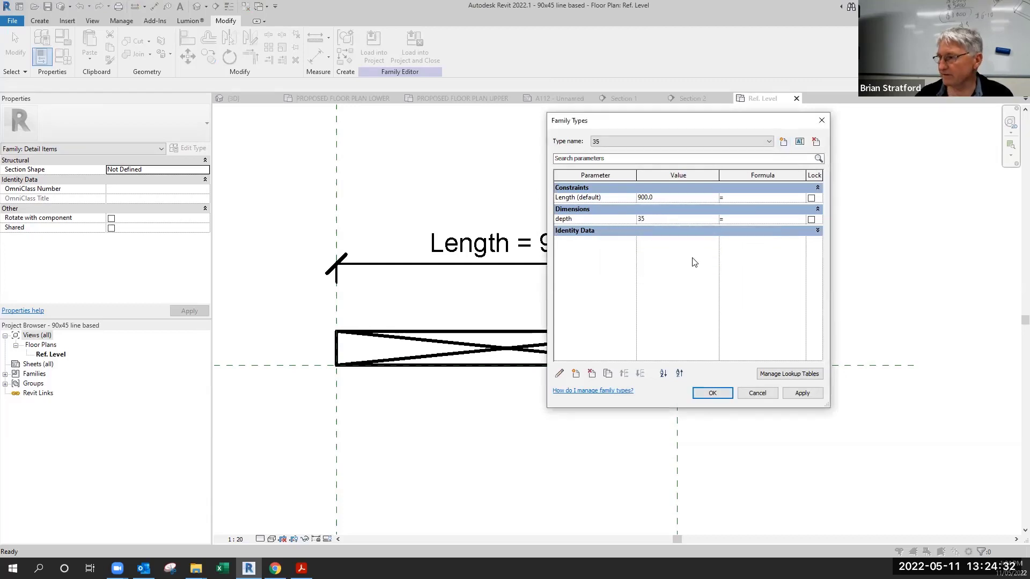
text(35)
click(799, 393)
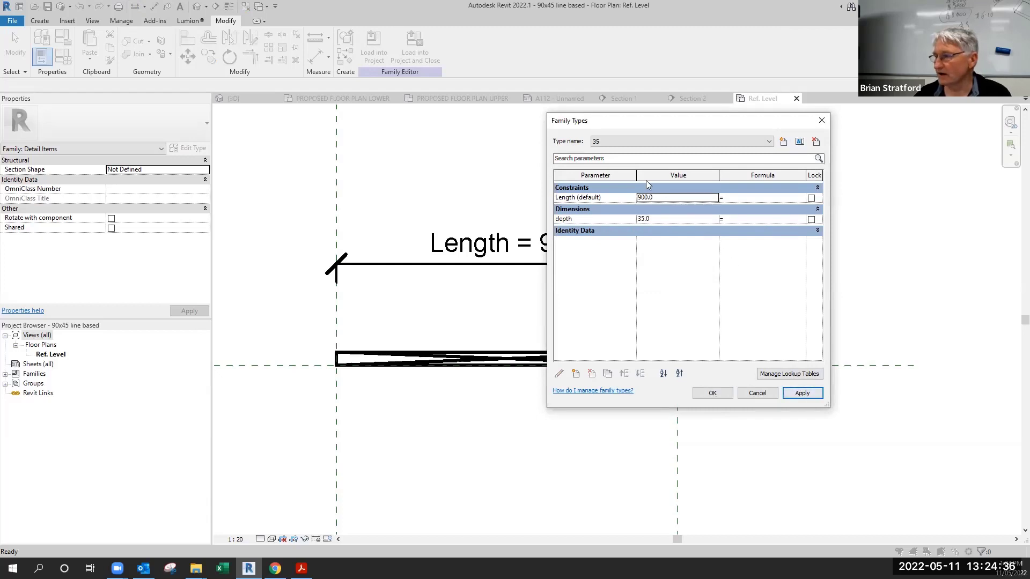
Step: Add a family type named 45 with its depth set to 45 and apply it
click(784, 141)
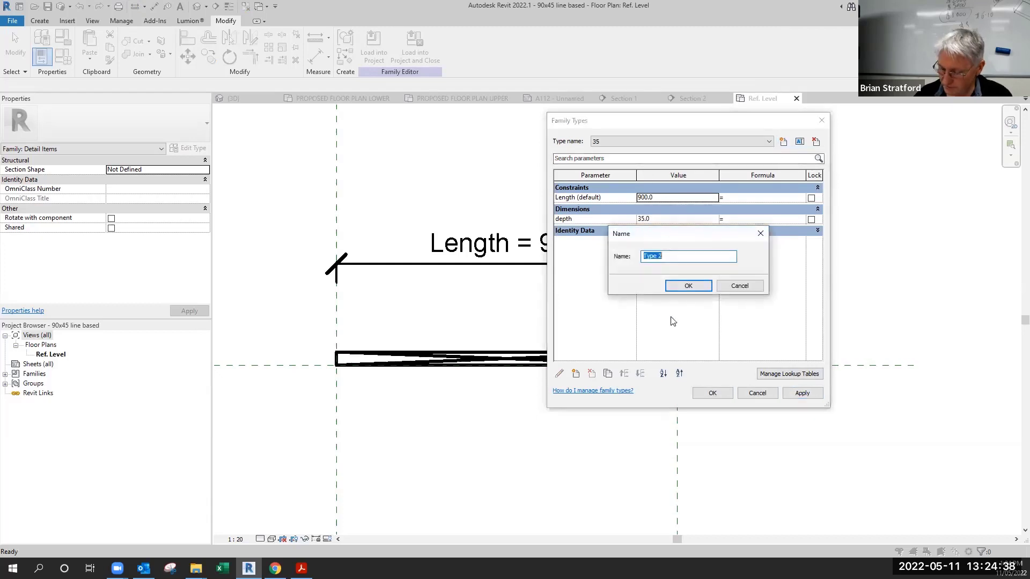
text(45)
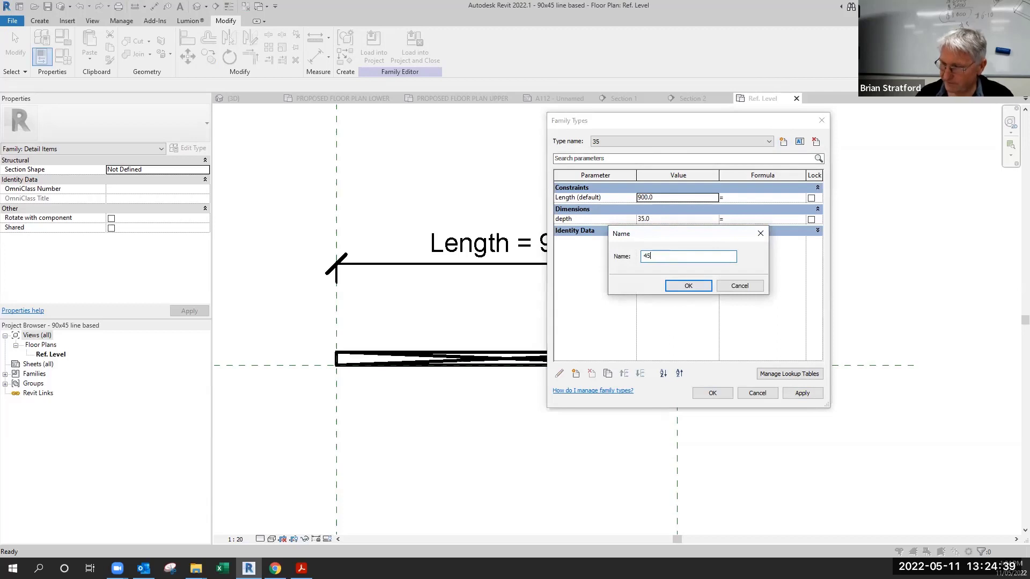
click(687, 286)
click(668, 210)
click(667, 210)
click(662, 220)
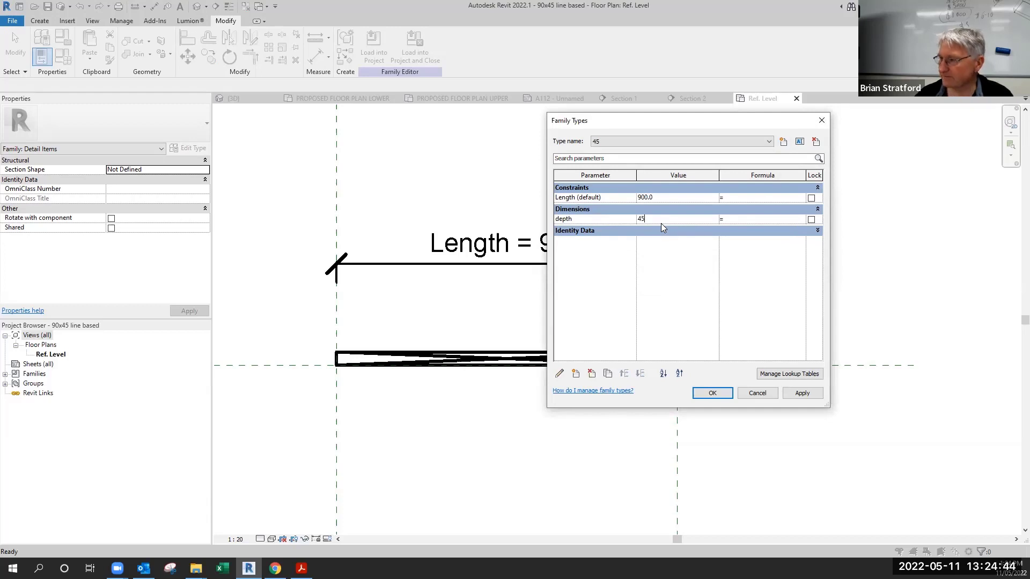
click(814, 394)
Step: Set the depth to 86, create a family type named 86 from it, and accept the family types
click(680, 219)
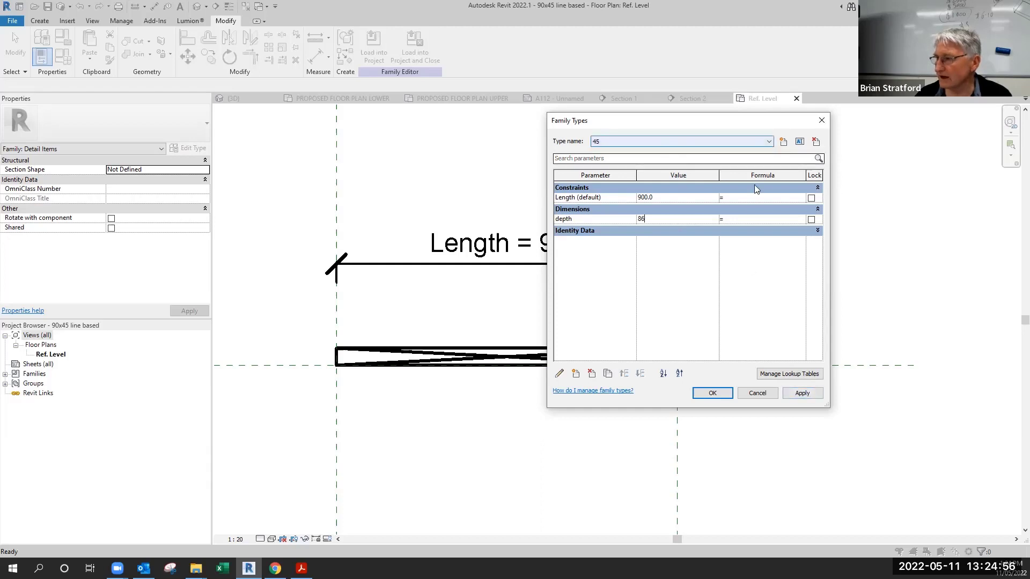
click(784, 143)
click(784, 143)
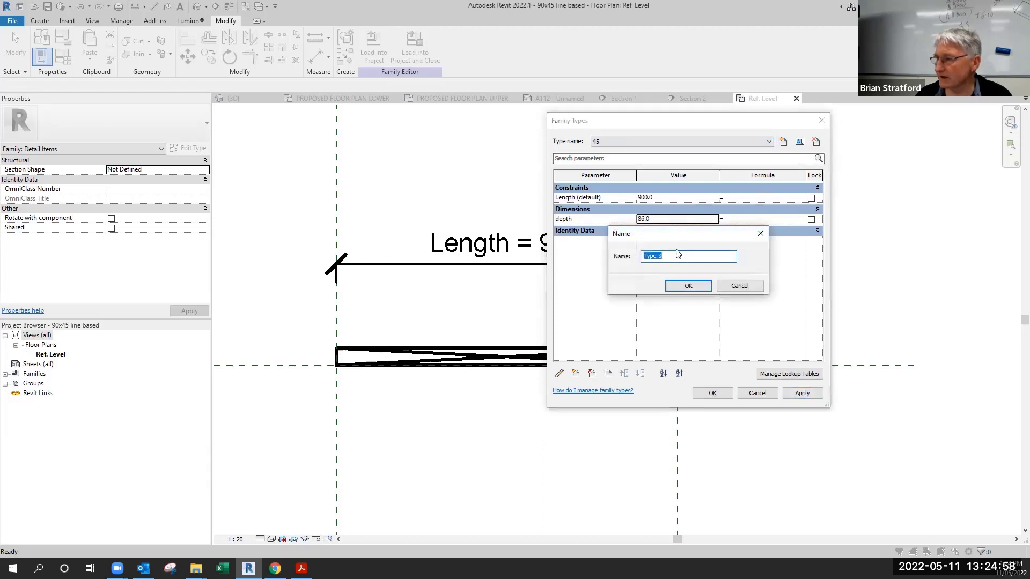
text(86)
click(689, 286)
click(799, 397)
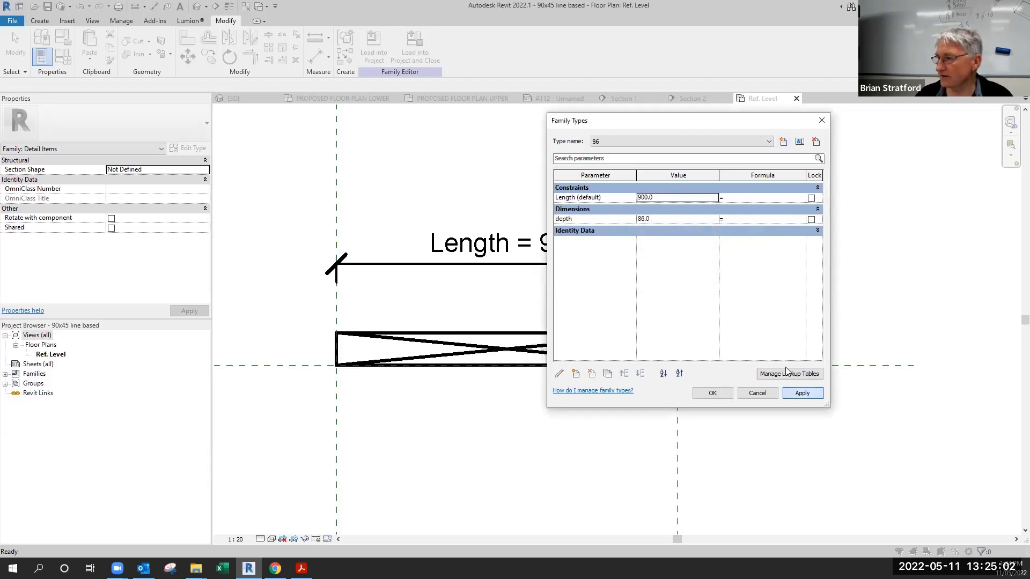
click(712, 393)
Step: Load the family into the building project, overwriting the existing version and its parameter values, and switch to Section 2
click(374, 50)
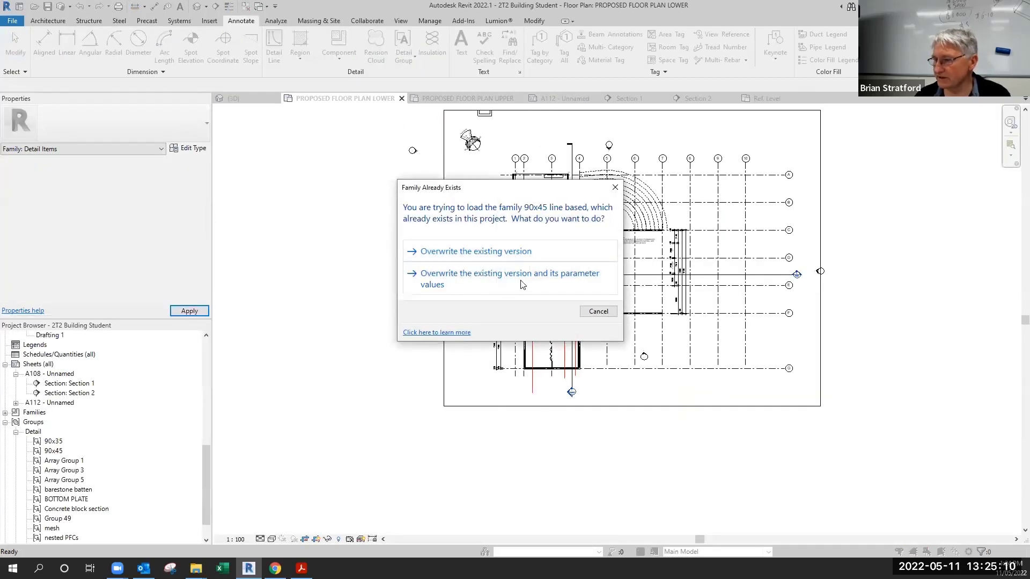
click(441, 286)
click(622, 98)
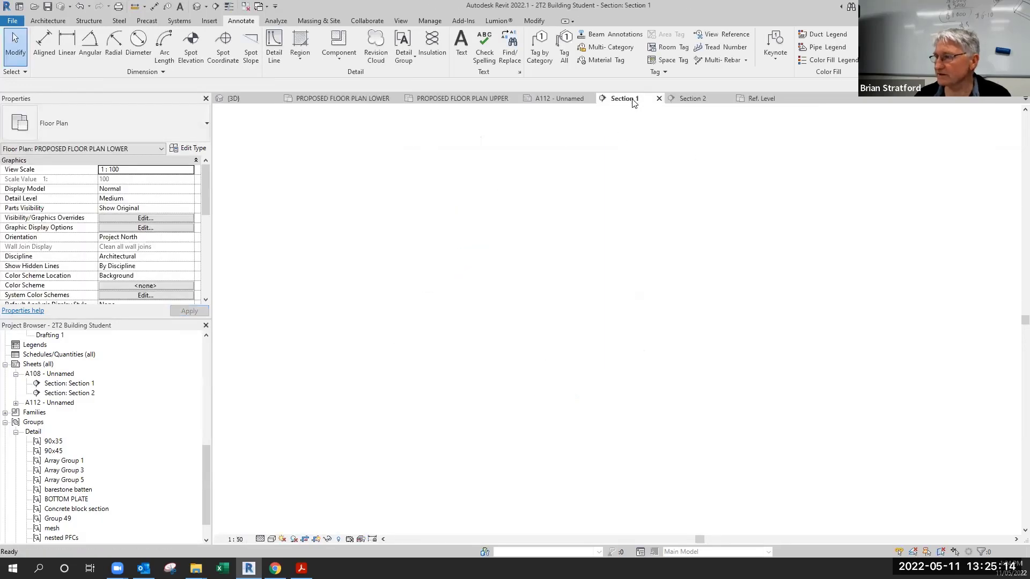
click(691, 98)
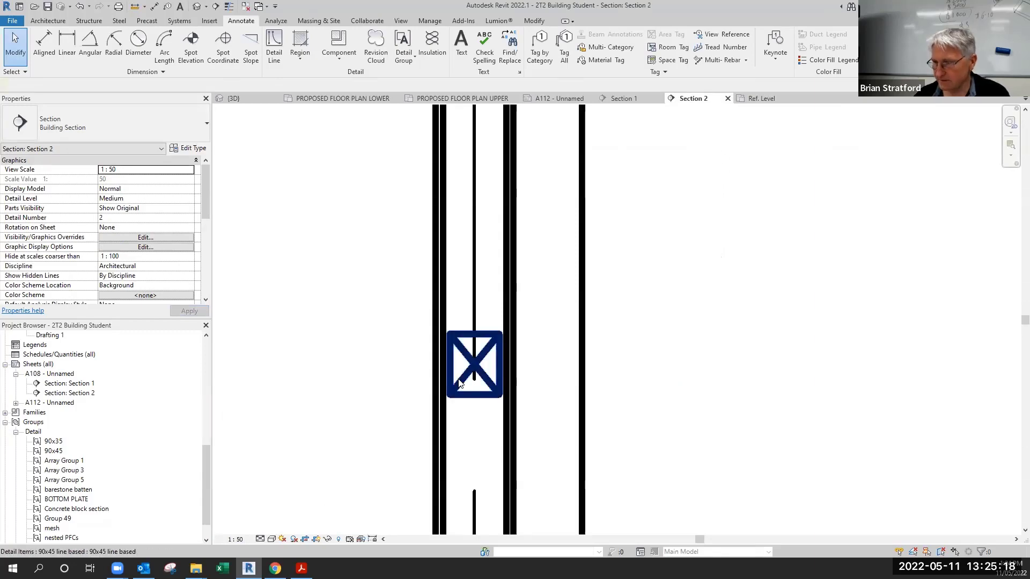
Step: Replace the oversized timber detail midway up the stud wall with a line-based piece of type 35, 70 mm long and centred between the linings
click(459, 382)
key(Delete)
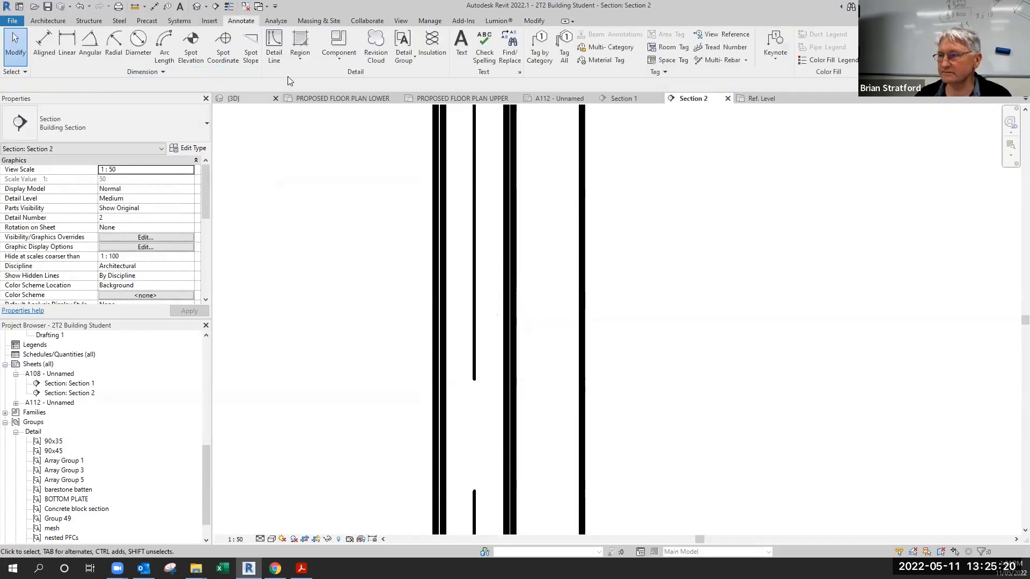
click(355, 52)
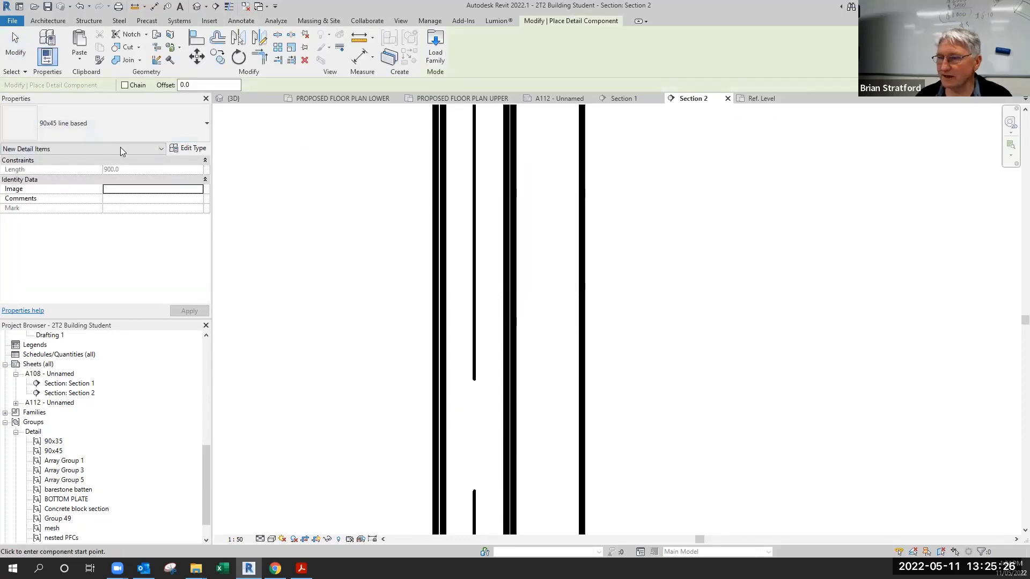
click(108, 131)
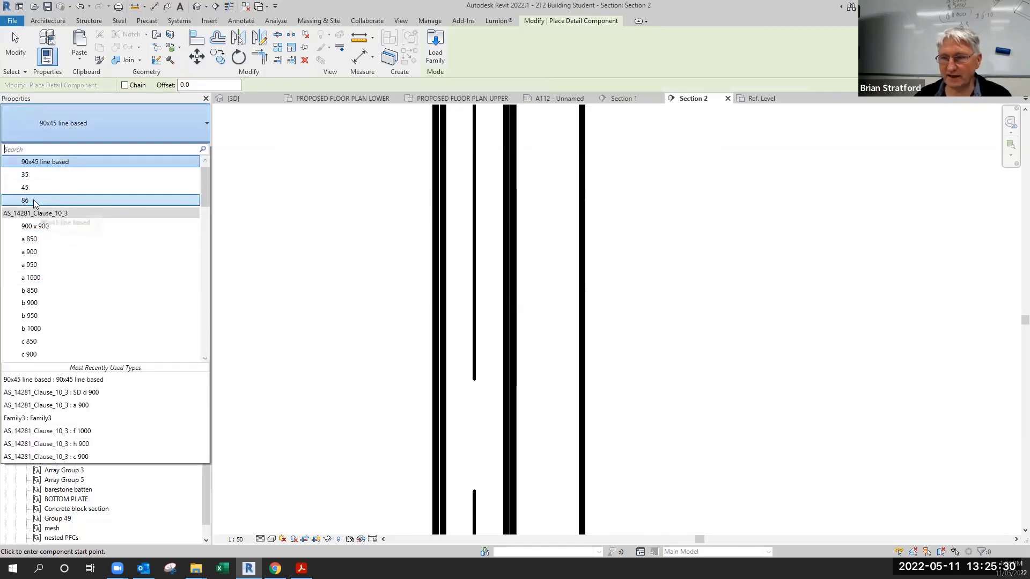
click(25, 176)
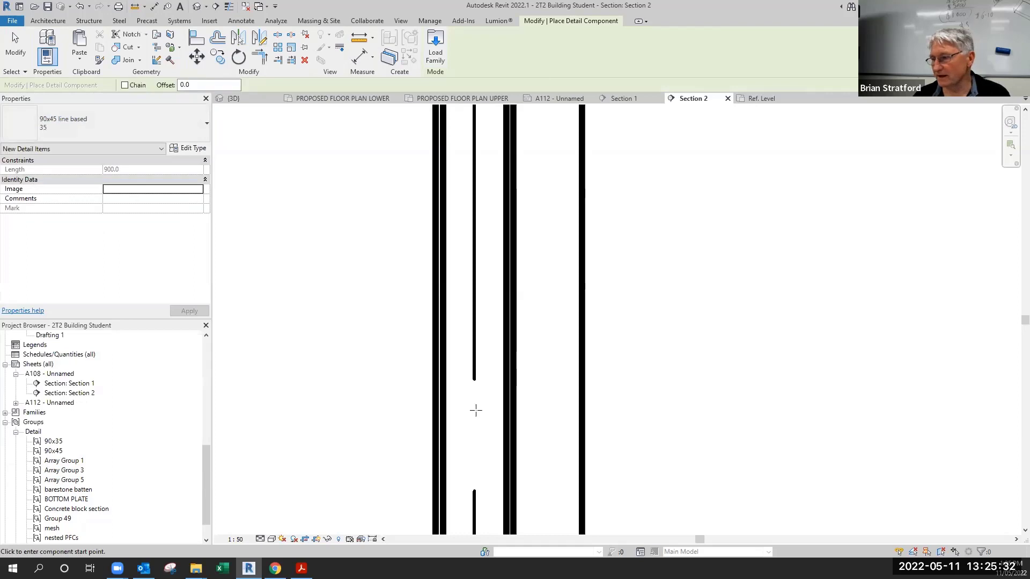
click(453, 412)
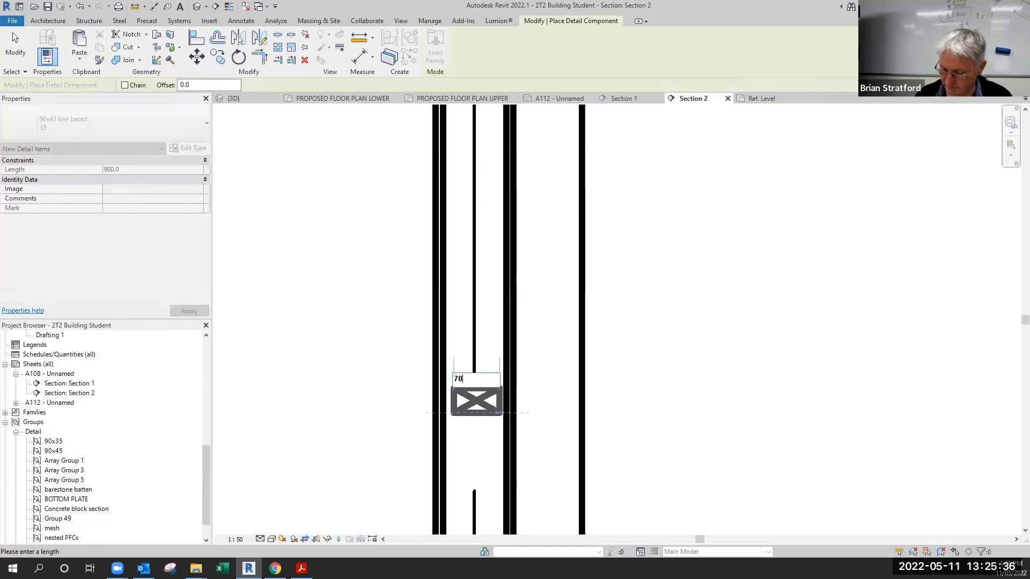
click(502, 413)
key(Escape)
key(Escape)
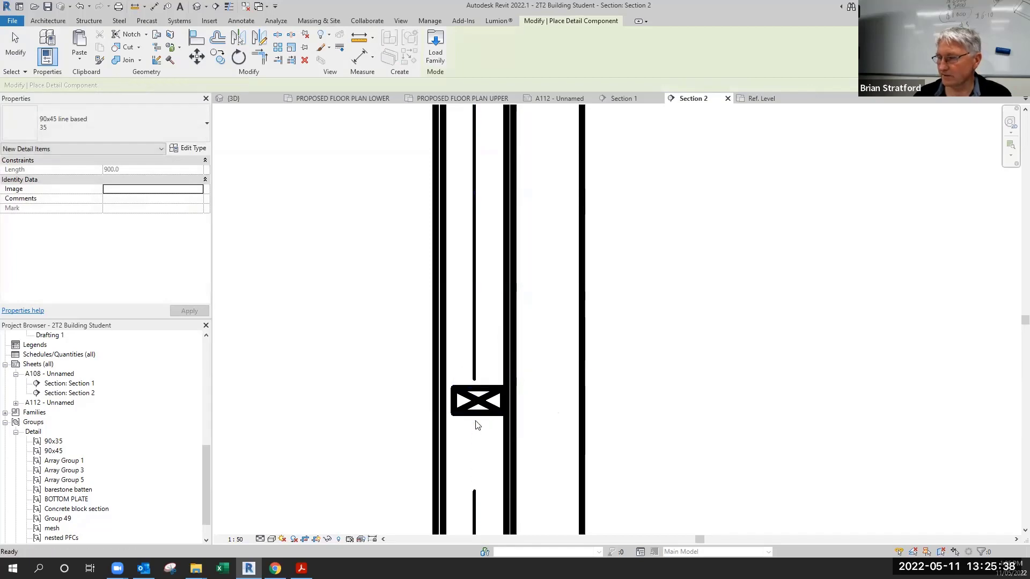
click(474, 412)
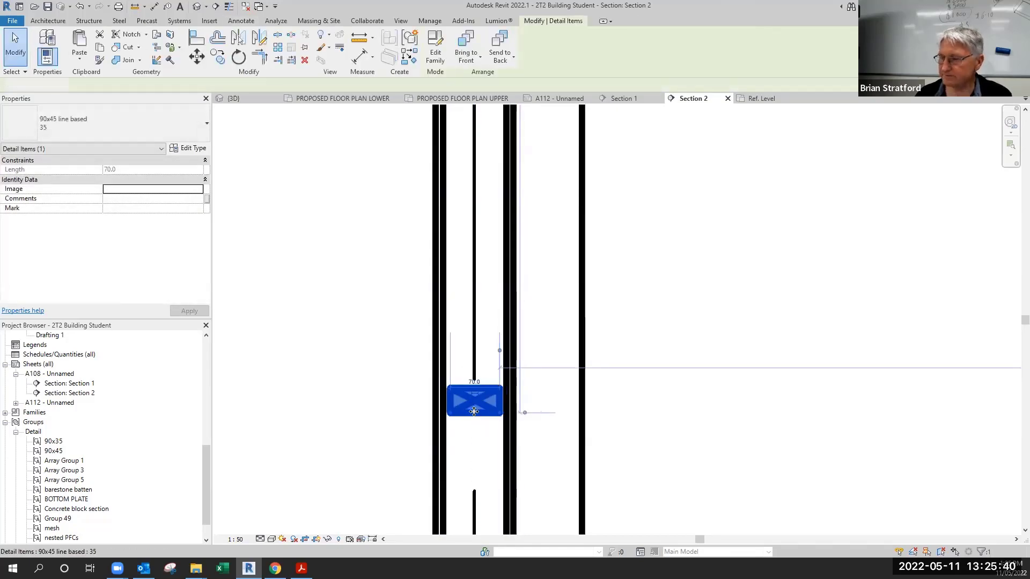
key(Escape)
Step: Delete the old 90x45 detail group at the base of the stud wall
scroll(323, 242, down, 1)
scroll(322, 239, down, 2)
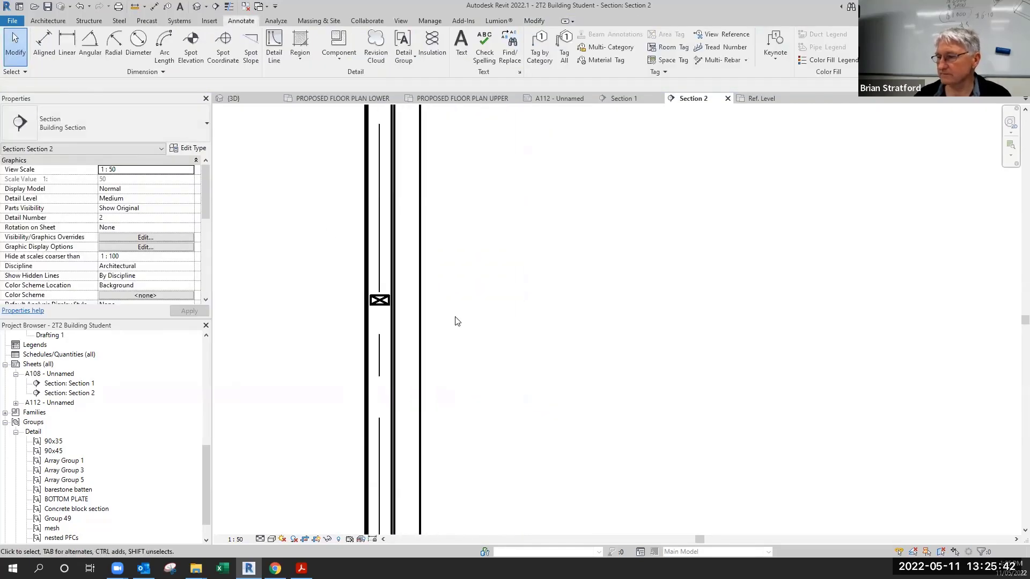
scroll(454, 319, down, 2)
middle_drag(453, 372, 438, 309)
scroll(411, 444, up, 3)
click(386, 429)
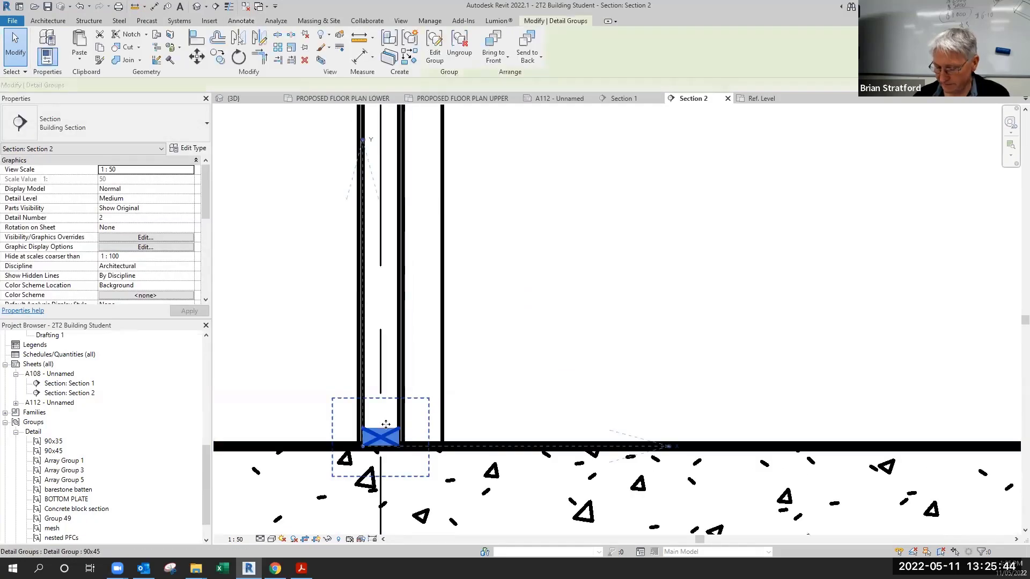
key(Delete)
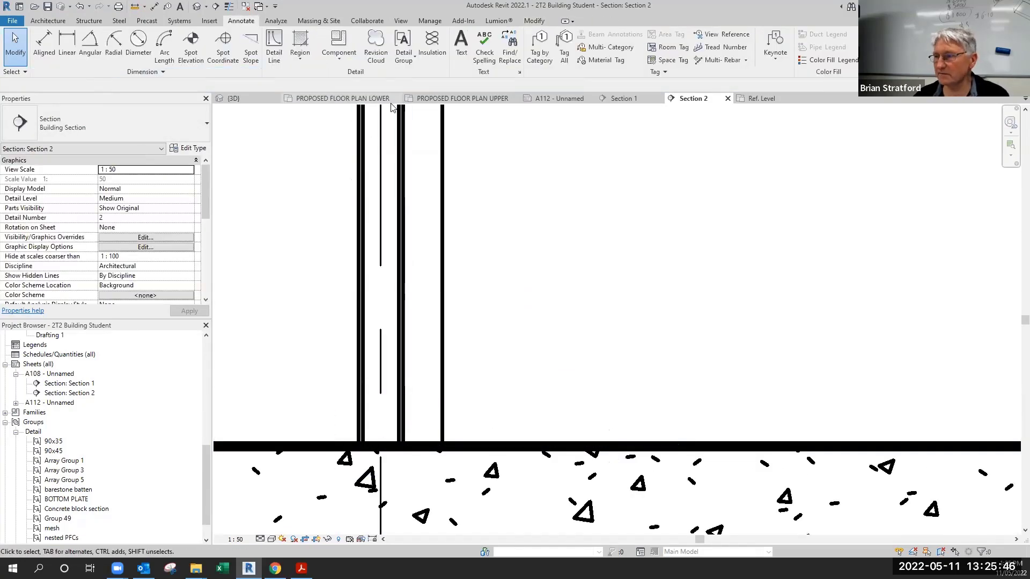
Step: Place a line-based timber detail of type 45 across the base of the stud wall on the slab
click(338, 42)
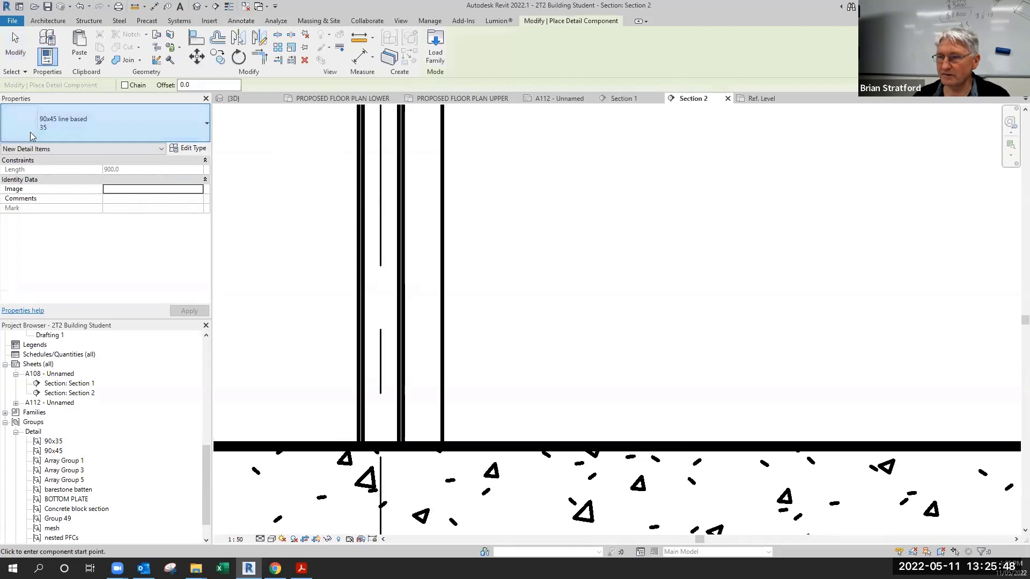
click(96, 126)
click(21, 177)
click(363, 445)
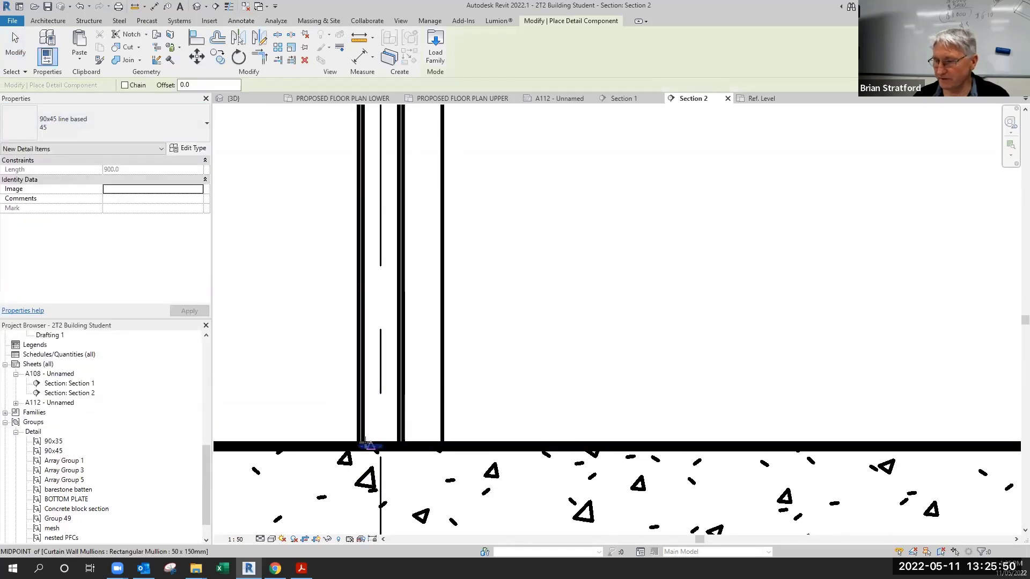
click(399, 445)
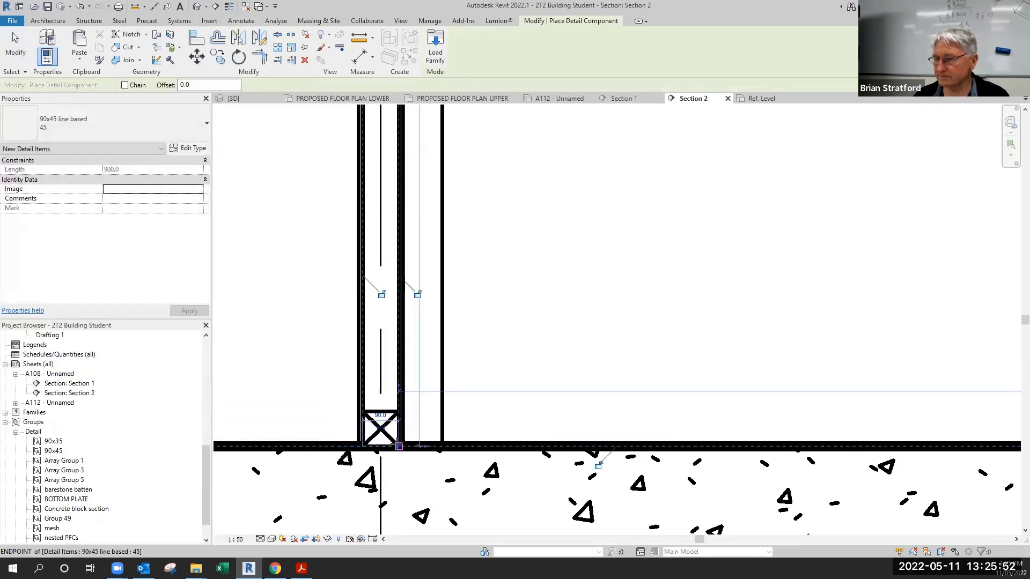
key(Escape)
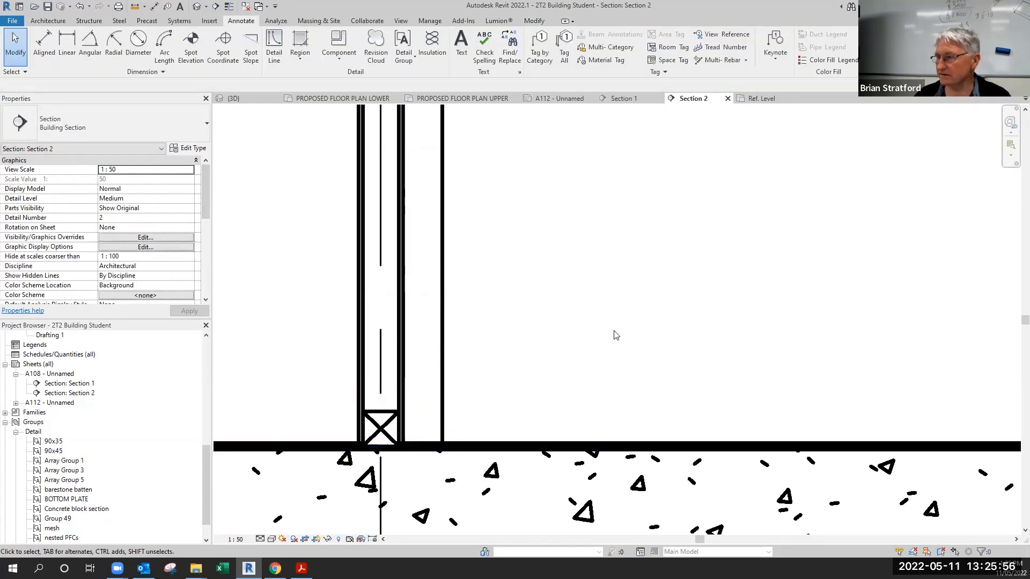
Step: In the 90x45 line based family, set the depth of type 45 to 45 and accept the family types
click(761, 99)
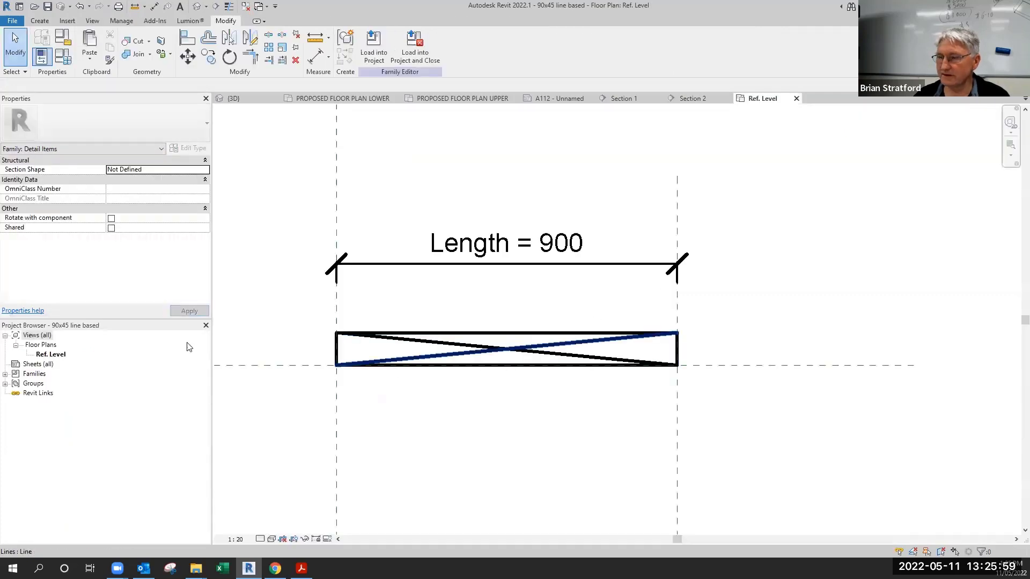
click(62, 55)
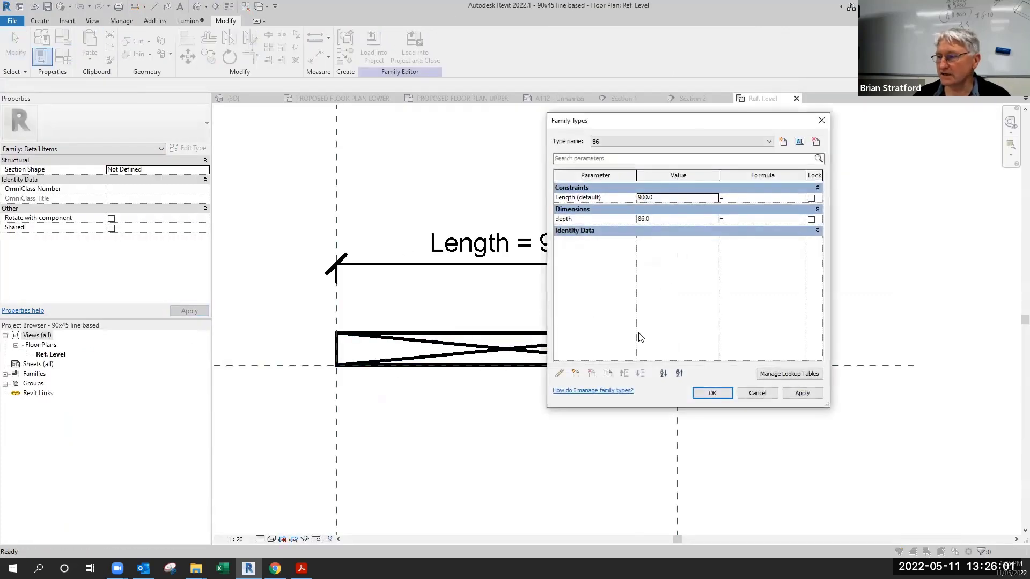
click(629, 141)
click(621, 157)
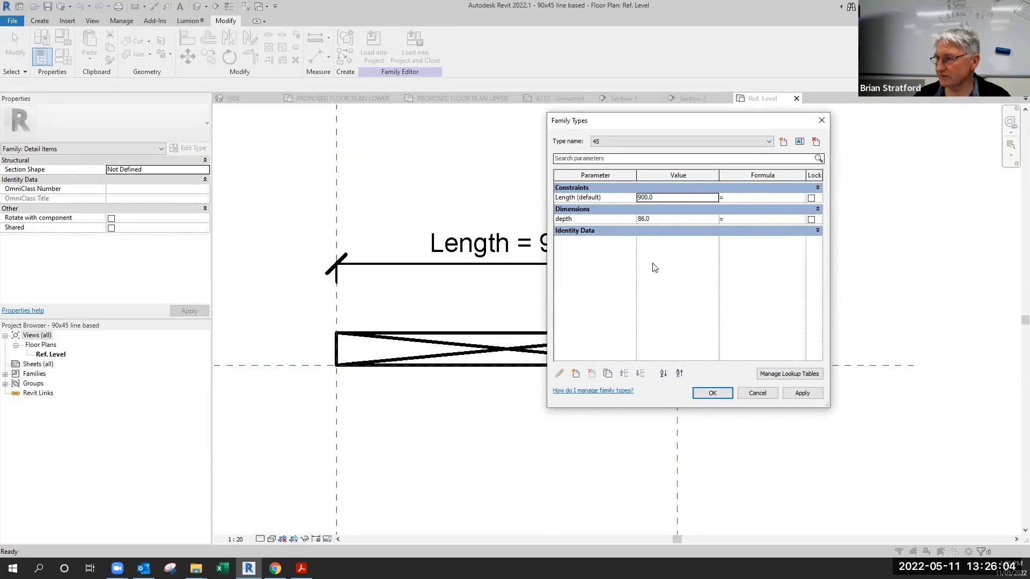
click(681, 218)
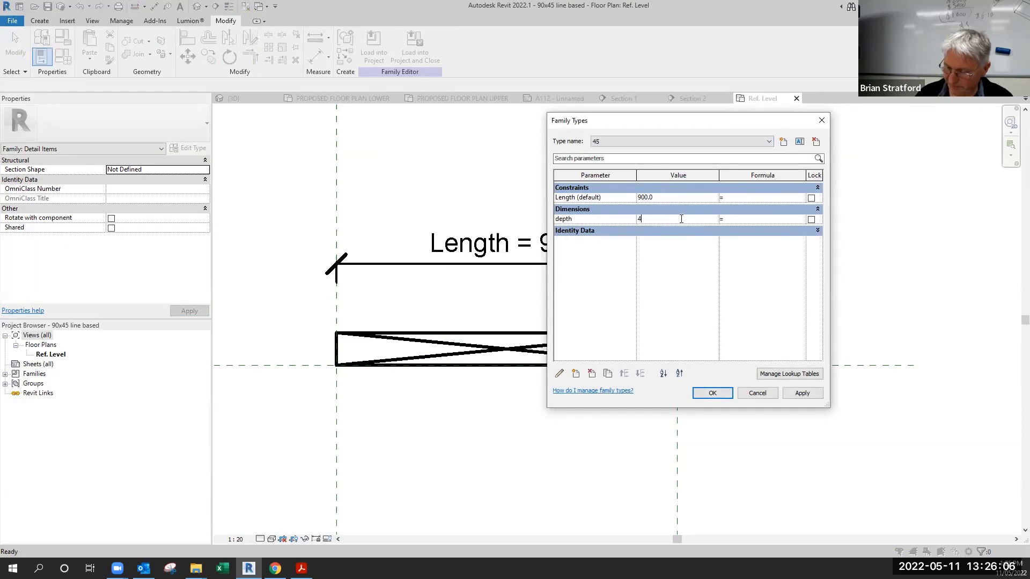
text(45)
click(811, 395)
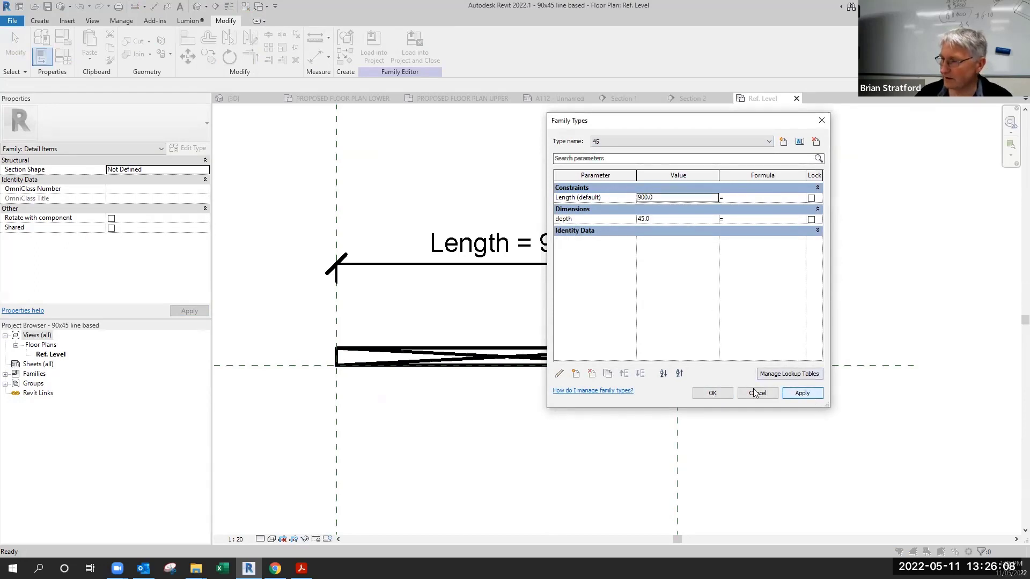
click(713, 393)
Step: Reload the family into the building project, overwriting the existing version and its parameter values, and return to Section 2
click(374, 48)
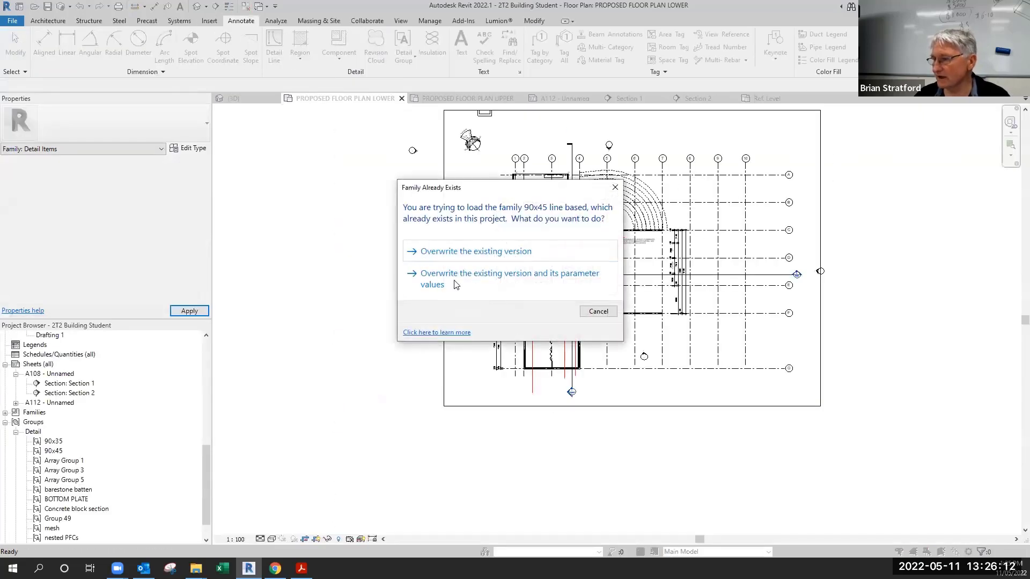
click(490, 284)
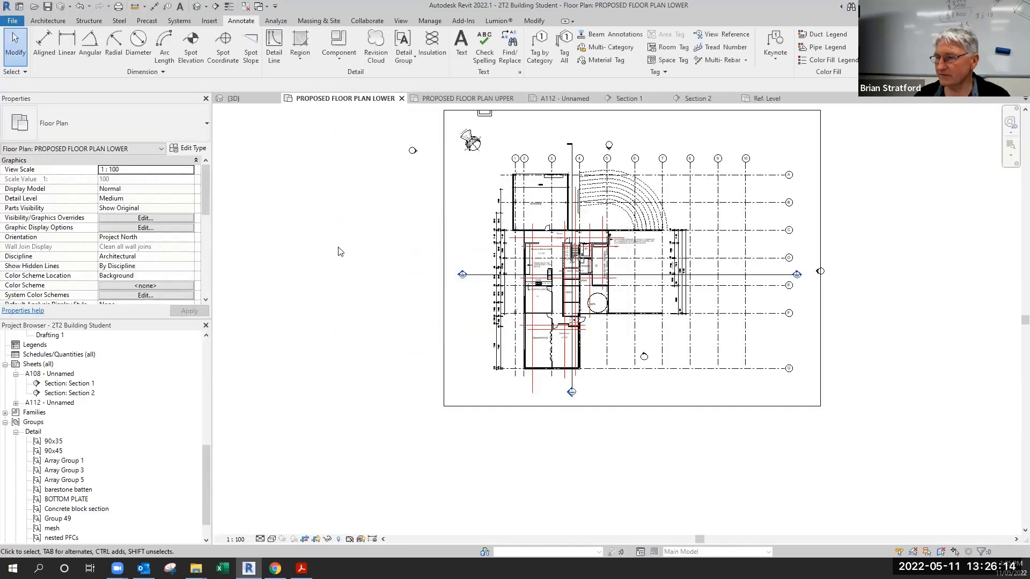
click(700, 99)
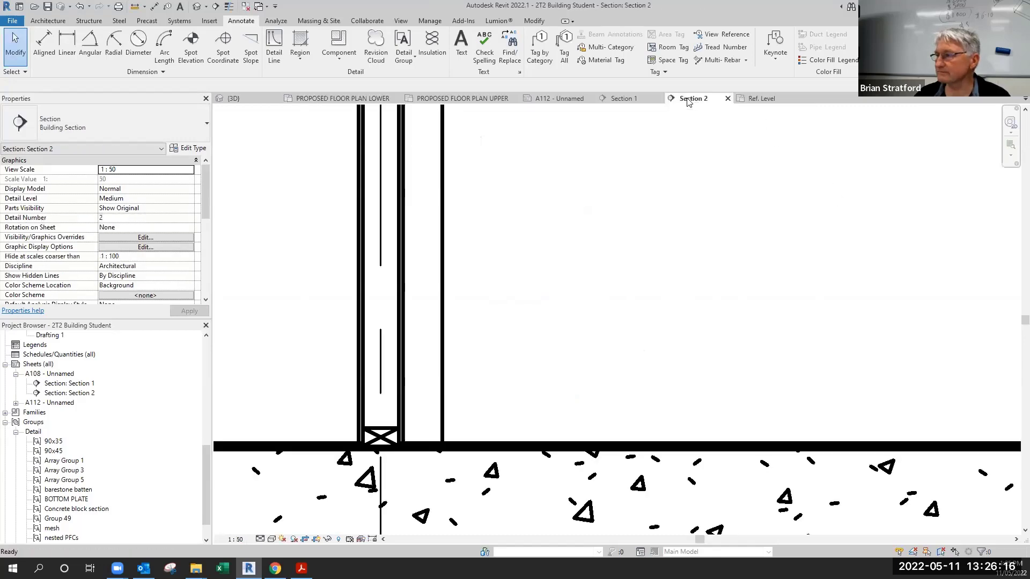
Step: Delete the bottom plate detail and place a new type 45 piece 90 mm long across the stud wall's base
click(380, 437)
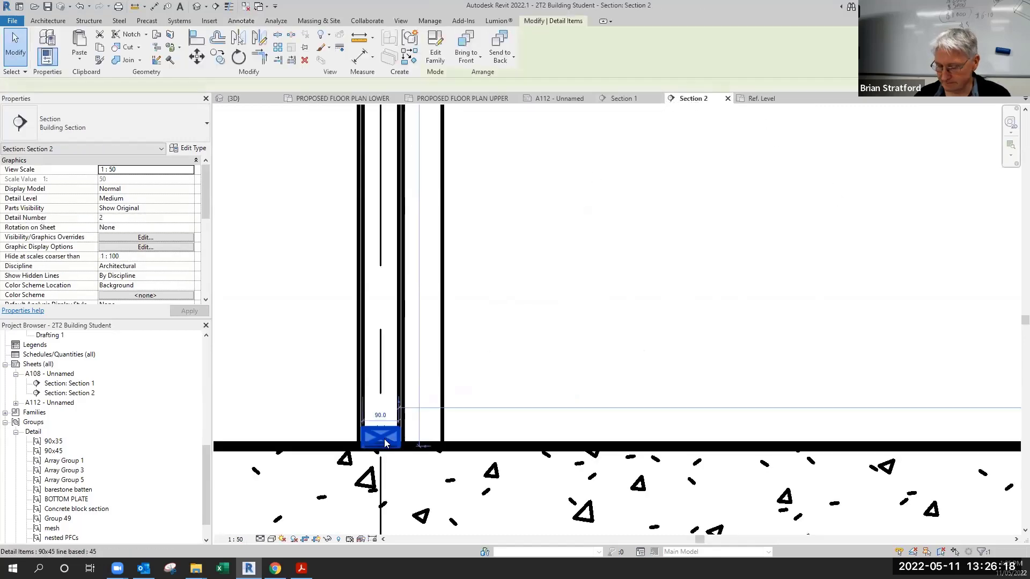
click(294, 143)
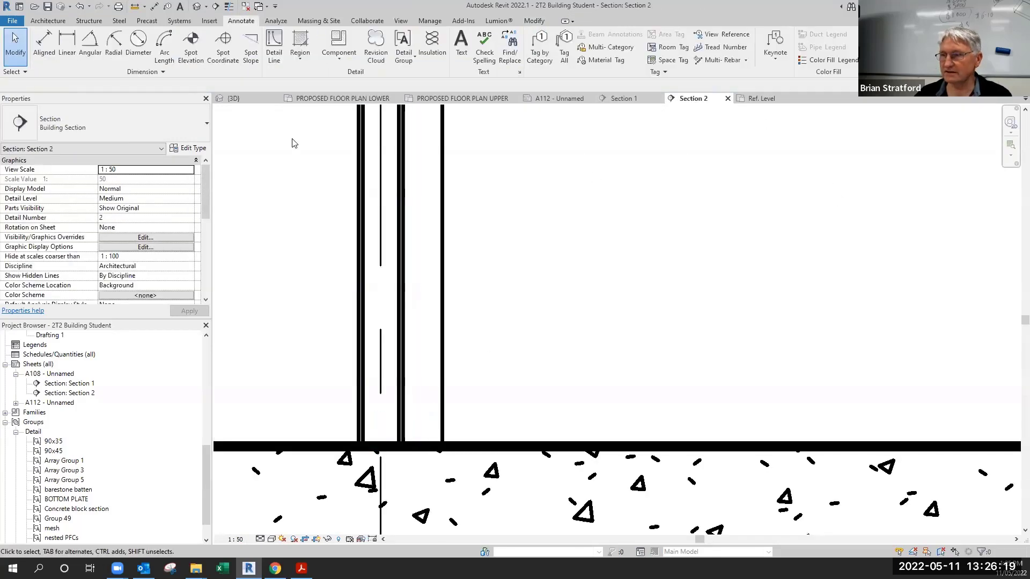
click(335, 41)
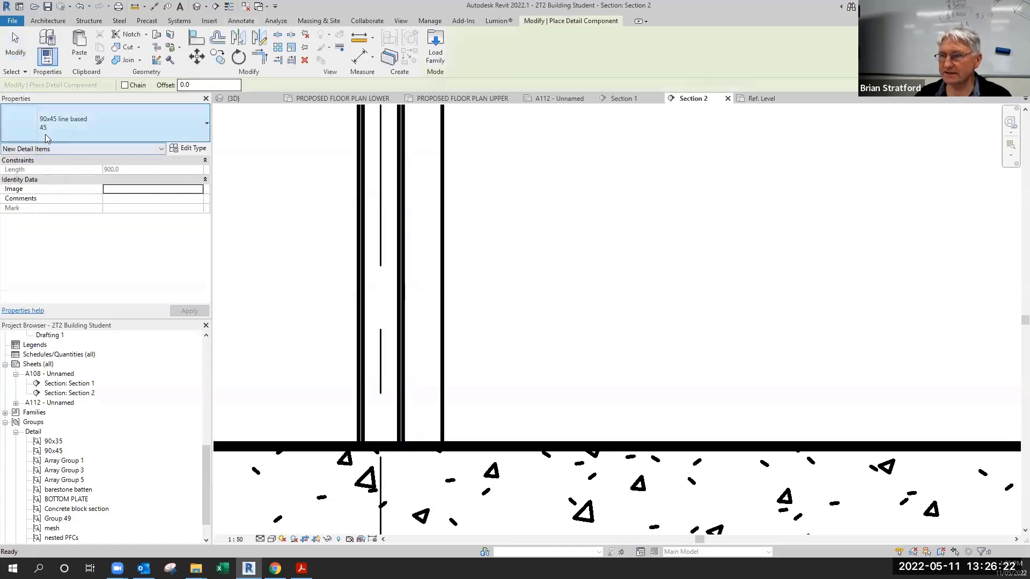
click(361, 446)
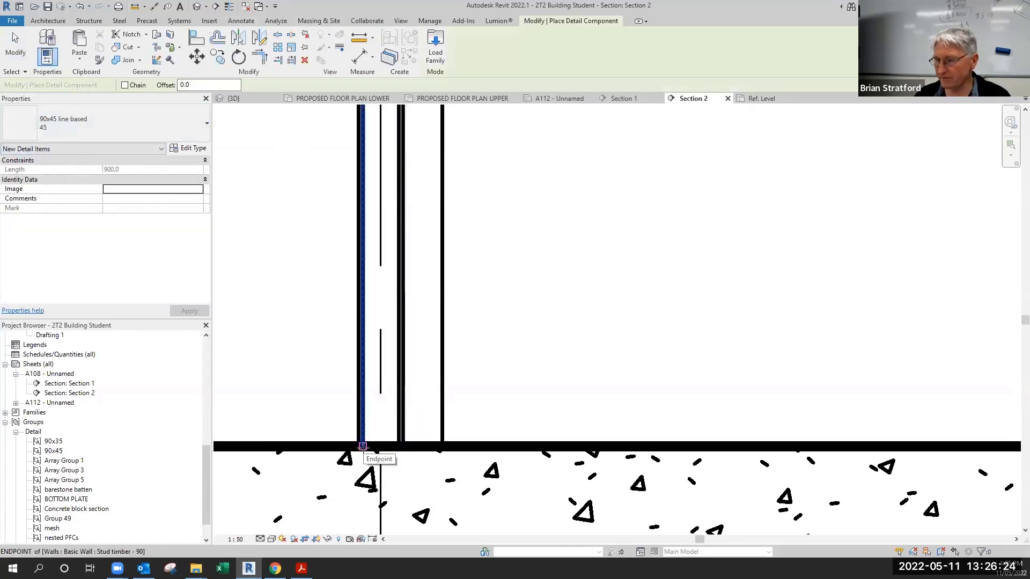
click(399, 446)
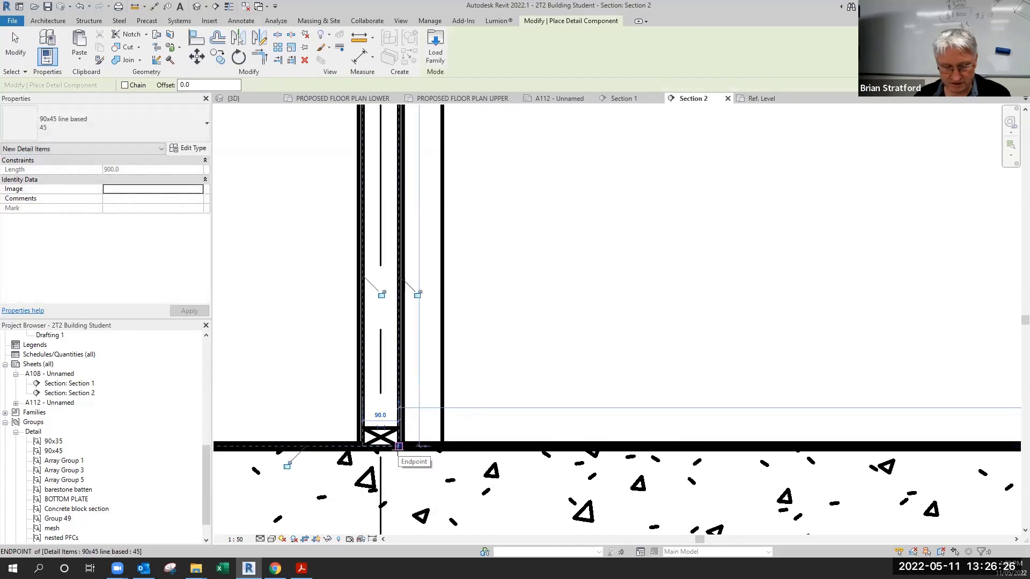
Step: Examine the timber details at the top, middle and base of the stud wall, along with the neighbouring walls in Section 2
scroll(471, 416, down, 3)
scroll(432, 327, down, 3)
scroll(424, 252, up, 7)
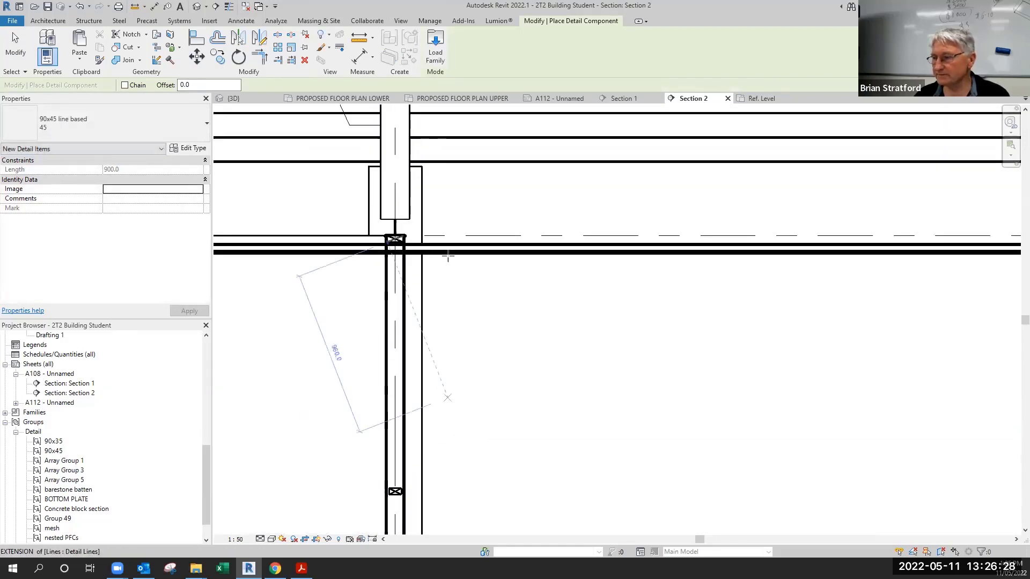
scroll(360, 282, down, 3)
scroll(408, 312, down, 2)
middle_drag(482, 324, 465, 213)
scroll(456, 284, down, 3)
middle_drag(487, 306, 761, 394)
scroll(435, 324, down, 3)
mouse_move(435, 323)
middle_down()
mouse_move(542, 375)
mouse_move(487, 392)
middle_up()
key(Escape)
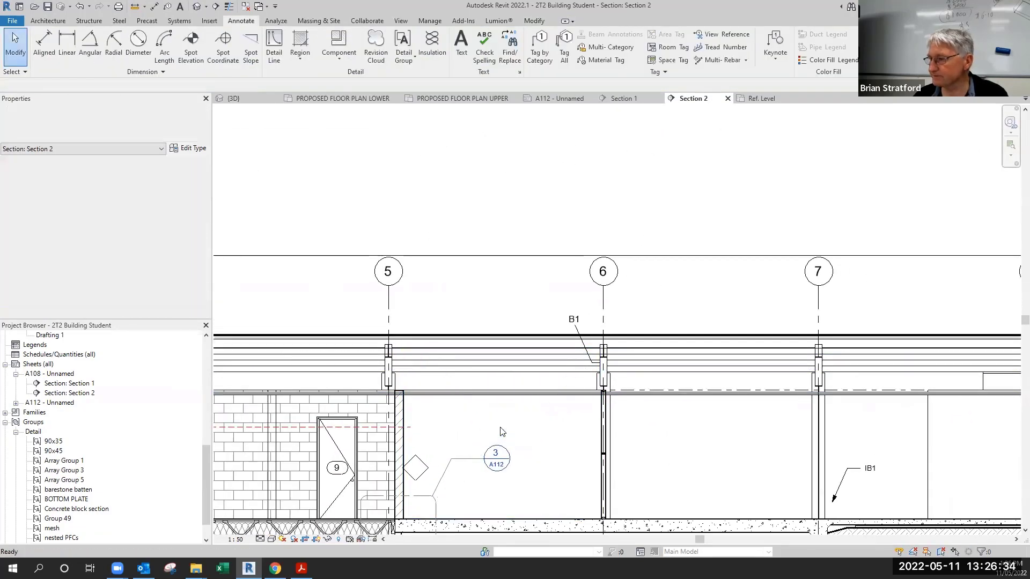
middle_drag(547, 442, 378, 314)
scroll(667, 359, up, 1)
scroll(459, 351, up, 1)
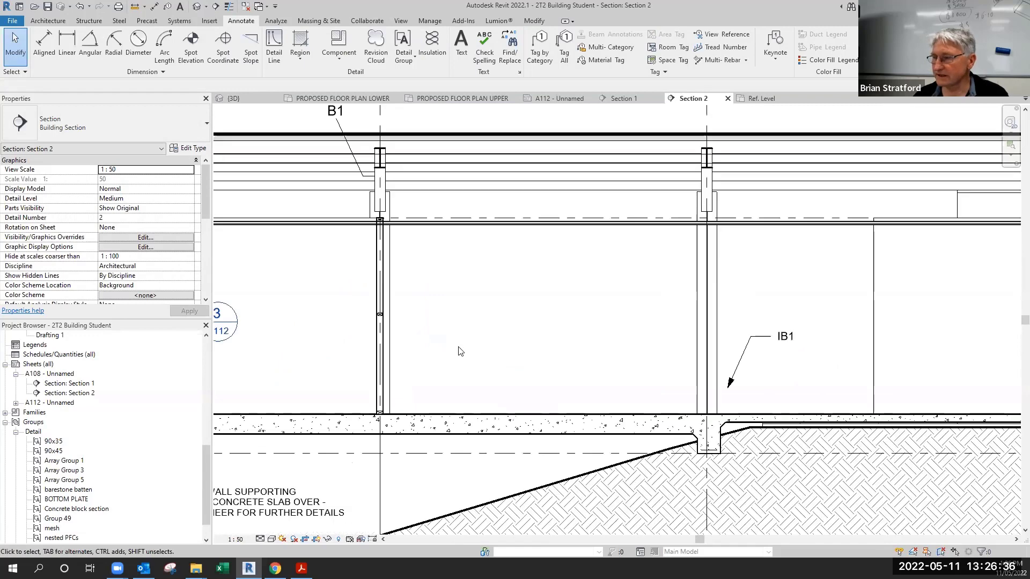
Step: Save the line-based timber family to the Desktop as plate line based.rfa
click(759, 100)
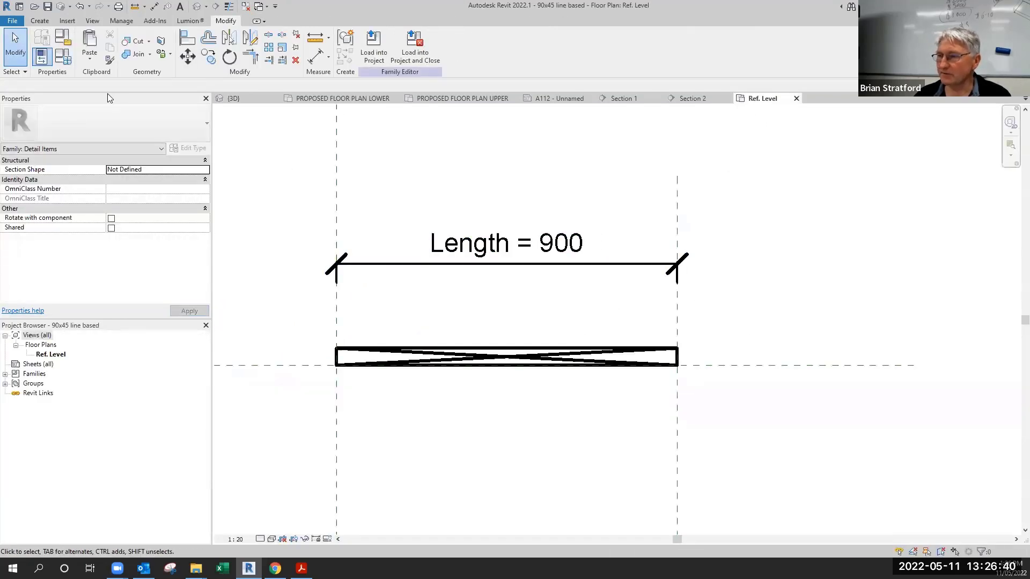
click(12, 21)
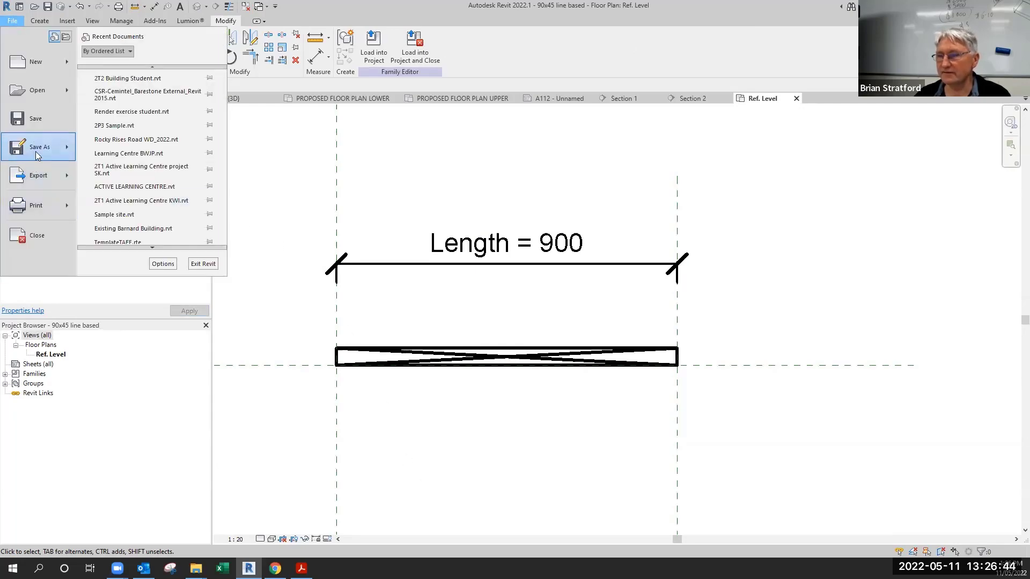
mouse_move(36, 155)
click(128, 142)
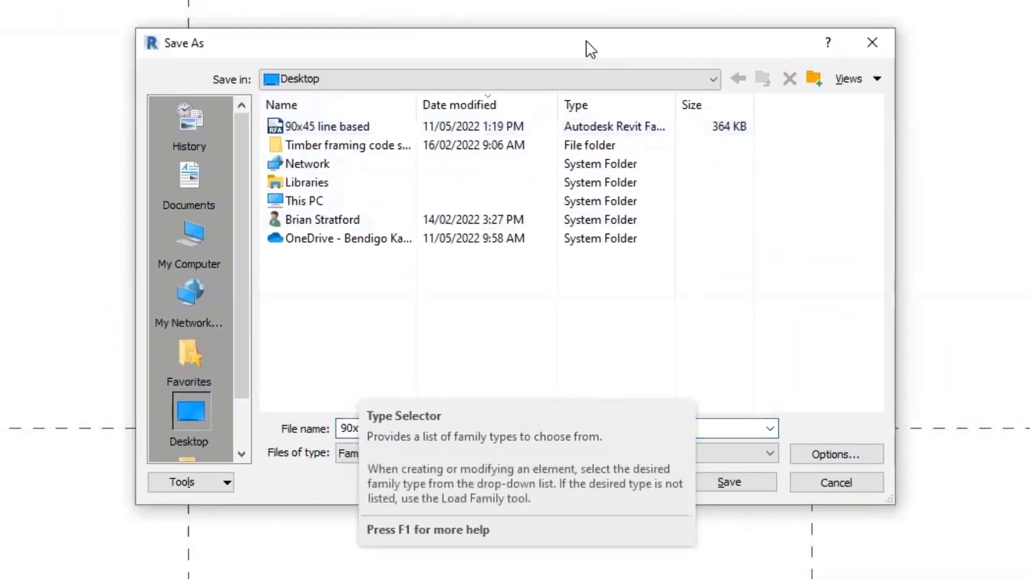
drag(594, 31, 630, 0)
click(409, 279)
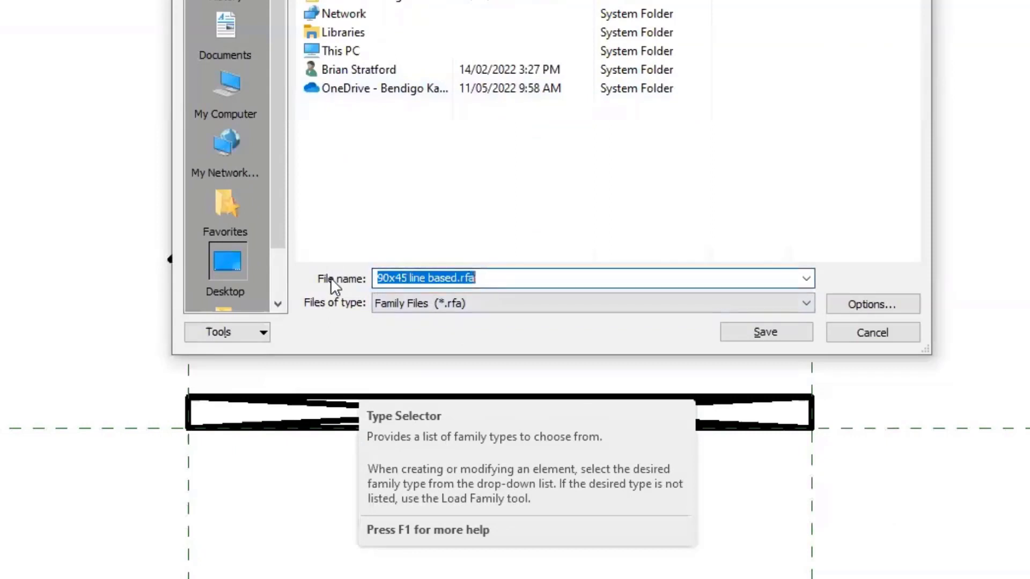
click(391, 278)
drag(407, 279, 326, 274)
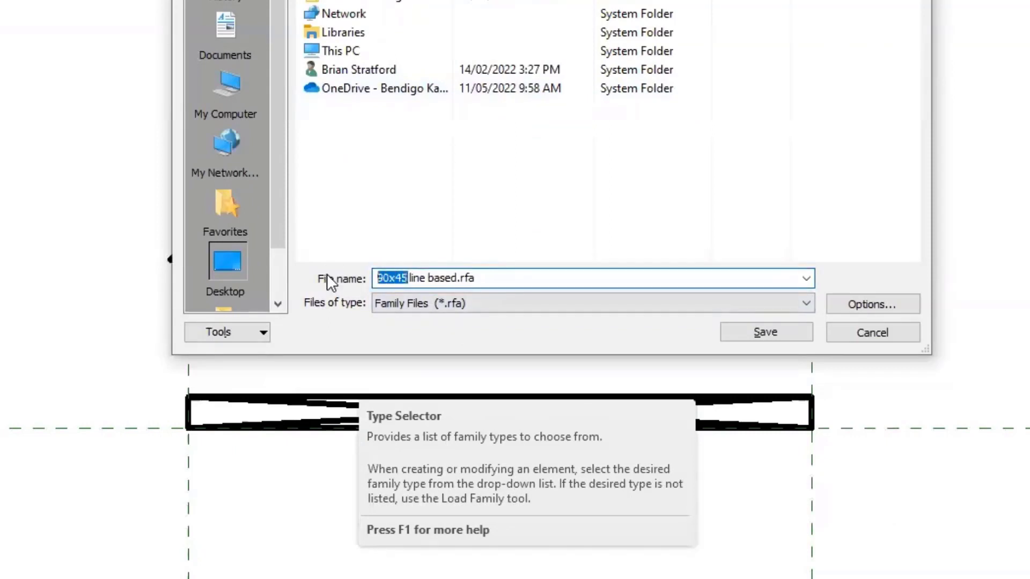
key(BackSpace)
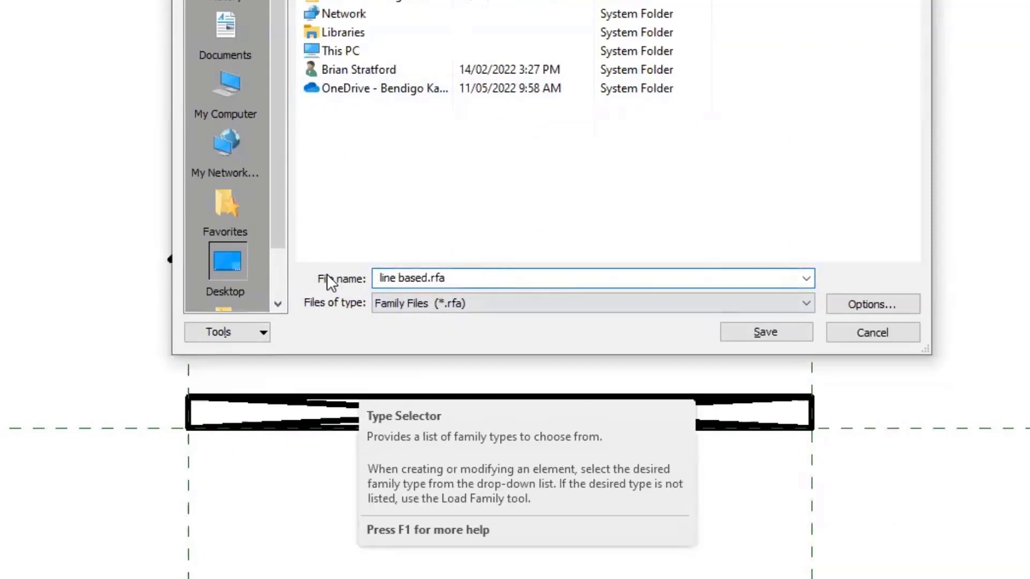
text(plate)
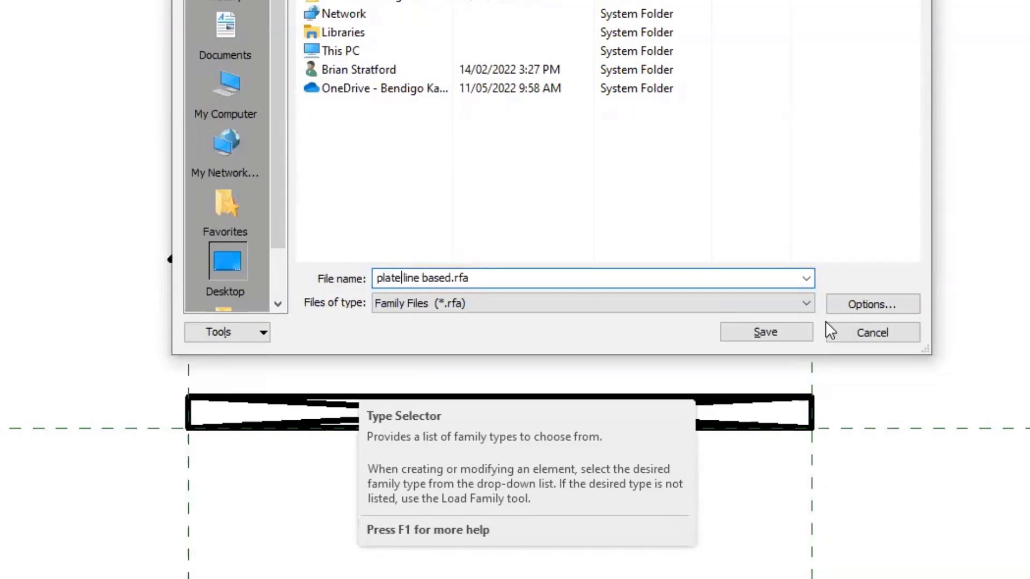
click(757, 328)
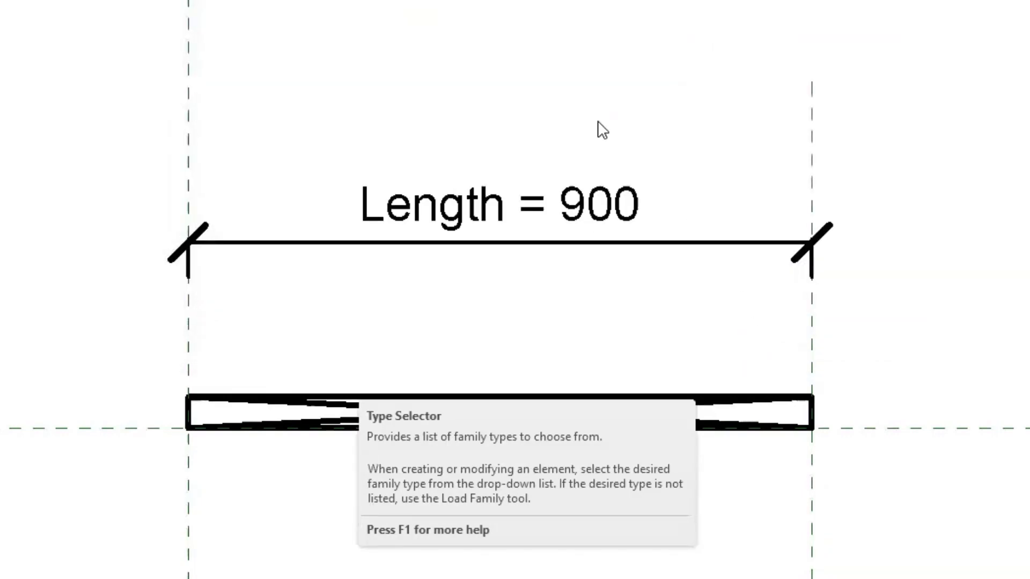